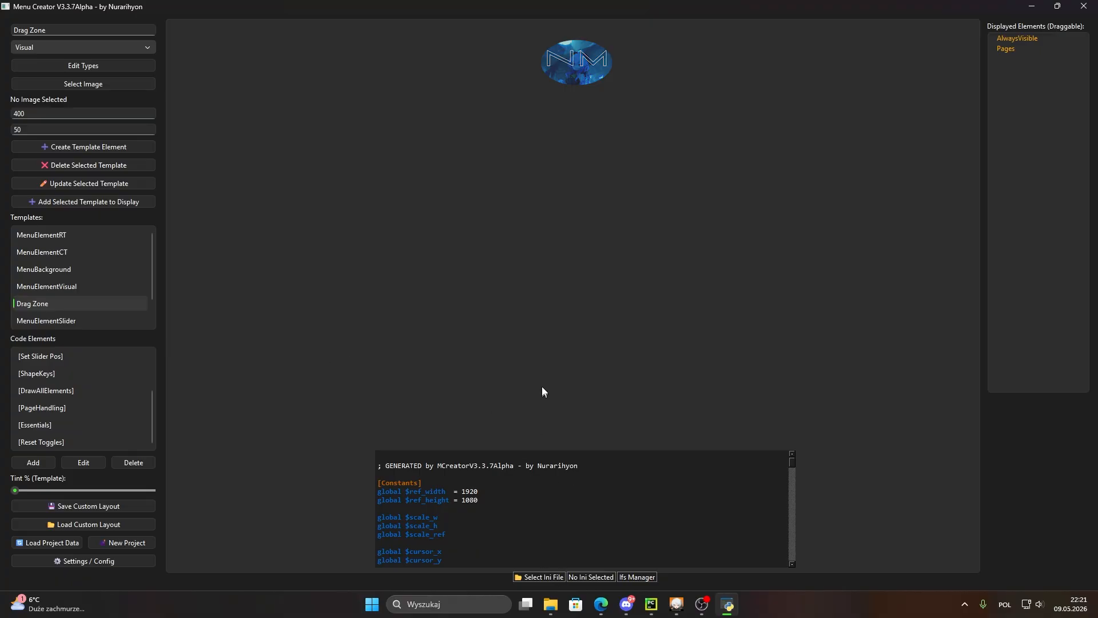
# Step: Load the Cissia.ini file from the Cissia - Reshaped mod folder
pyautogui.click(549, 575)
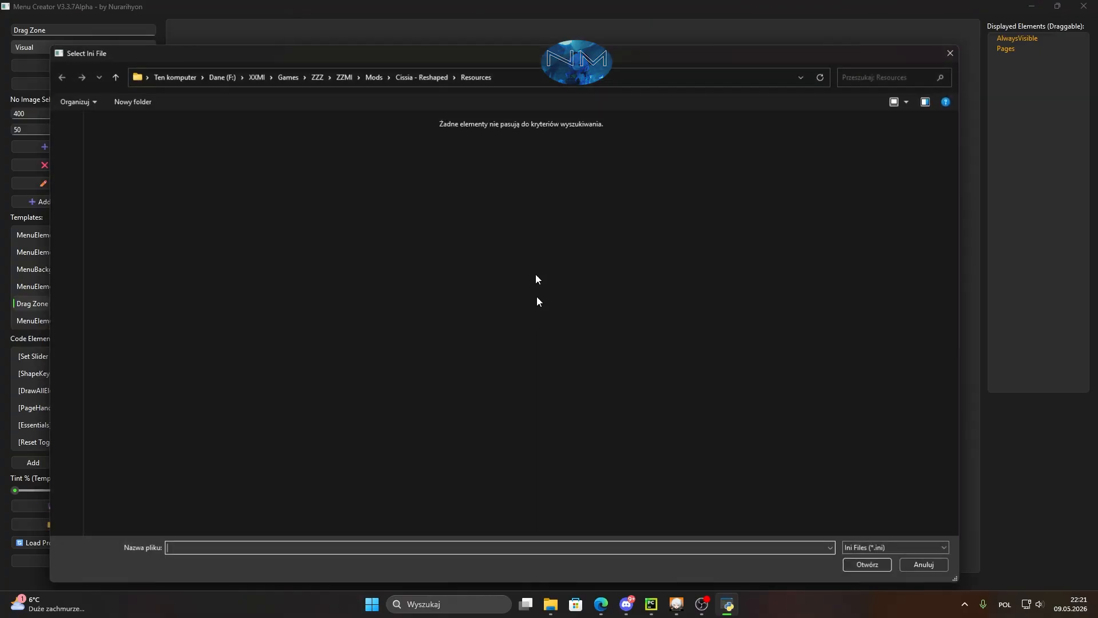
pyautogui.click(434, 78)
pyautogui.click(193, 152)
pyautogui.click(870, 567)
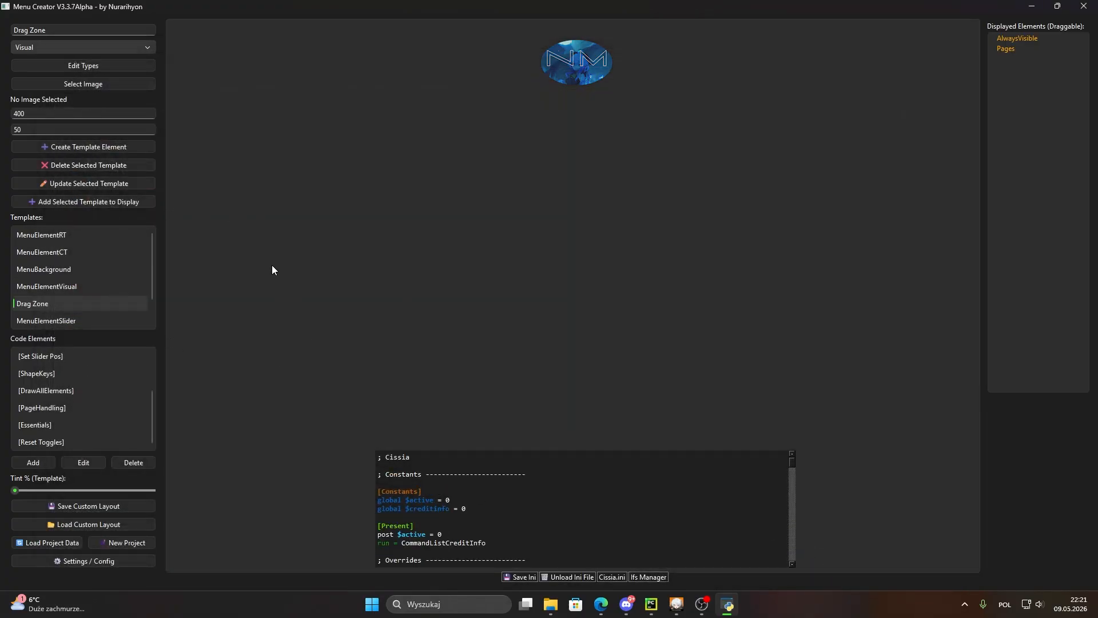
# Step: Add the MenuBackground template to the display, sized about 480 by 641 and placed at about X 663, Y 197
pyautogui.click(101, 287)
pyautogui.click(84, 272)
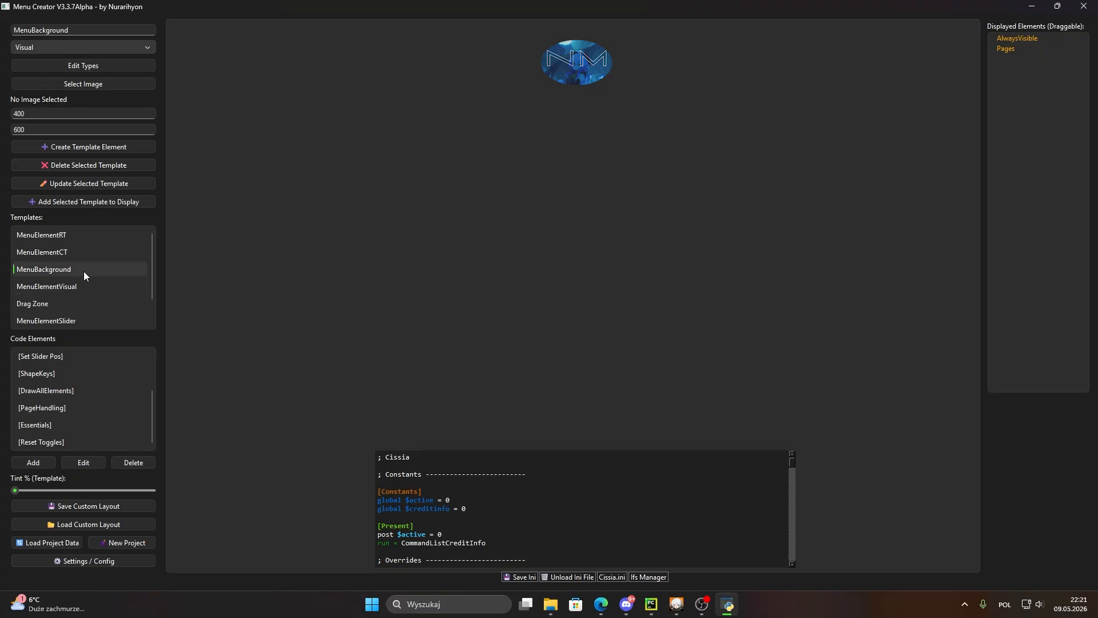
pyautogui.click(124, 202)
pyautogui.click(518, 305)
pyautogui.moveTo(529, 301); pyautogui.dragTo(471, 262)
# Step: Assign Menu.png from the Resources folder as the image of the MenuBackground element
pyautogui.doubleClick(453, 256)
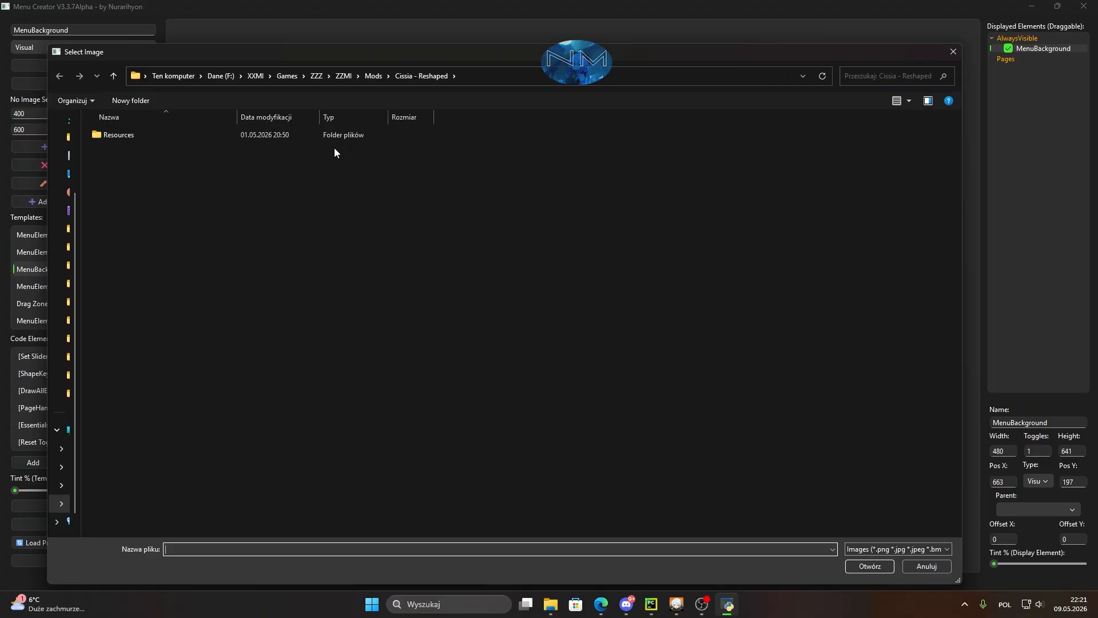
pyautogui.doubleClick(331, 135)
pyautogui.click(315, 155)
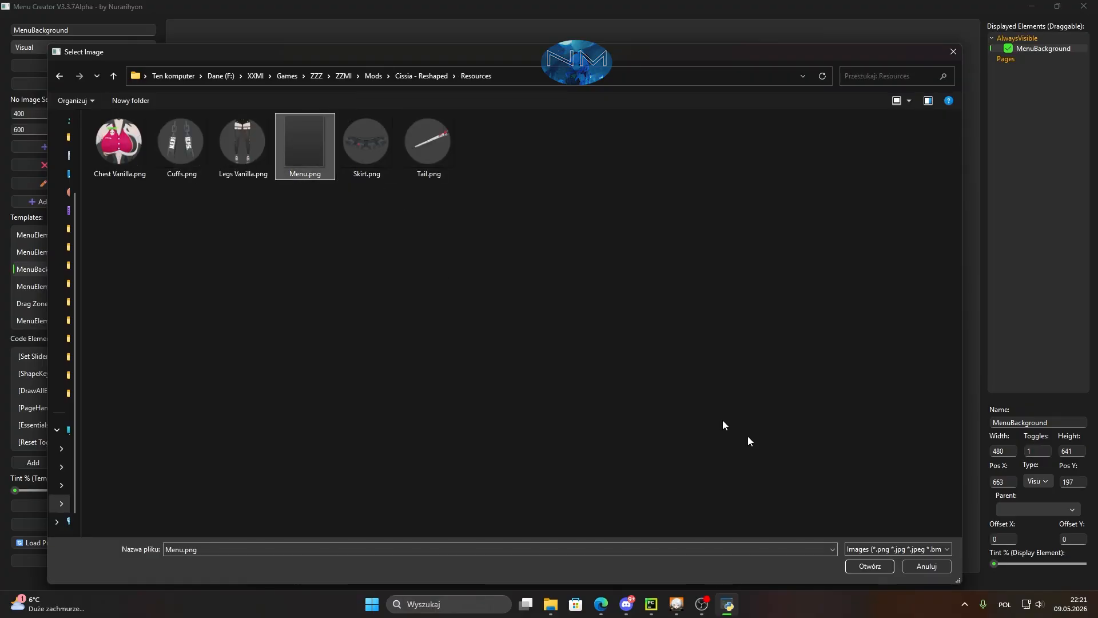
pyautogui.click(869, 566)
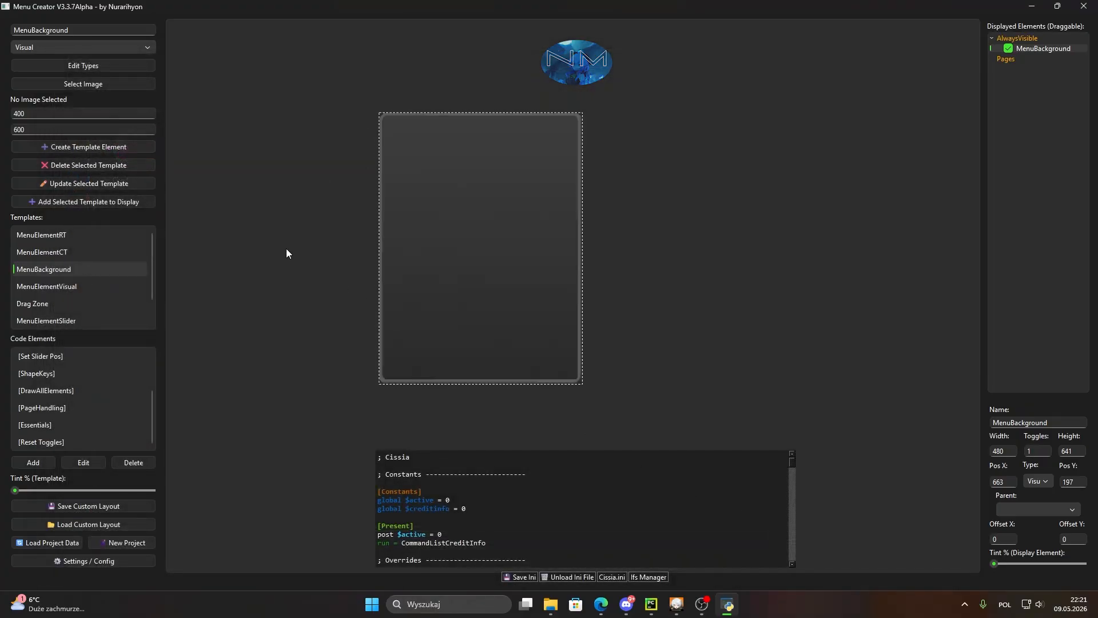
# Step: Add a MenuElementCT circle toggle to the display and create its required Check Circle Hover code element
pyautogui.click(67, 254)
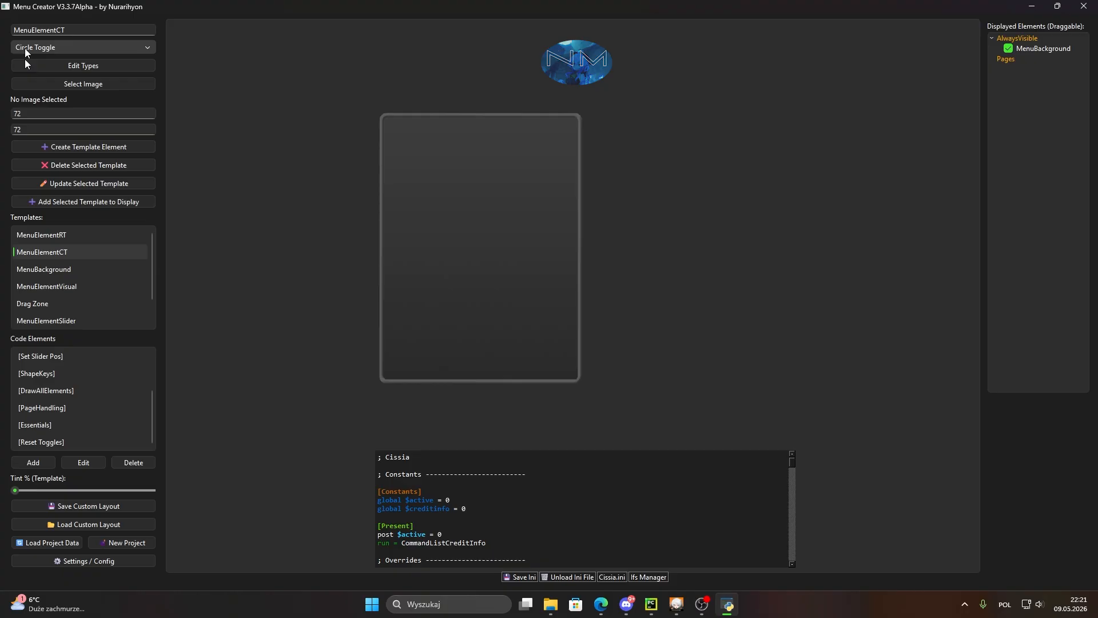
pyautogui.click(87, 203)
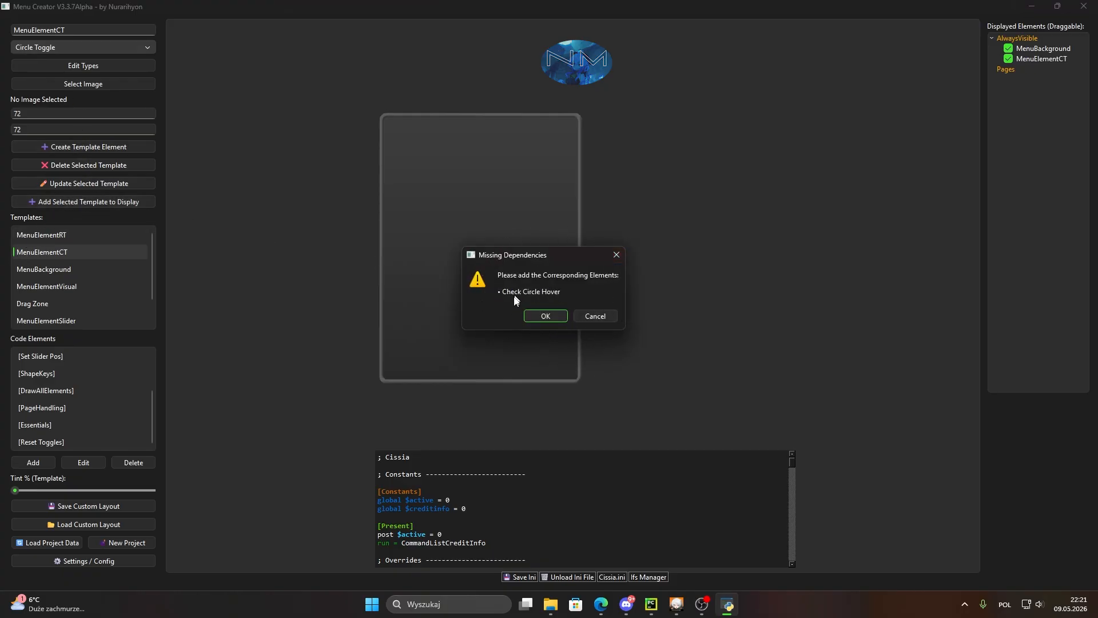
pyautogui.click(545, 316)
pyautogui.click(55, 462)
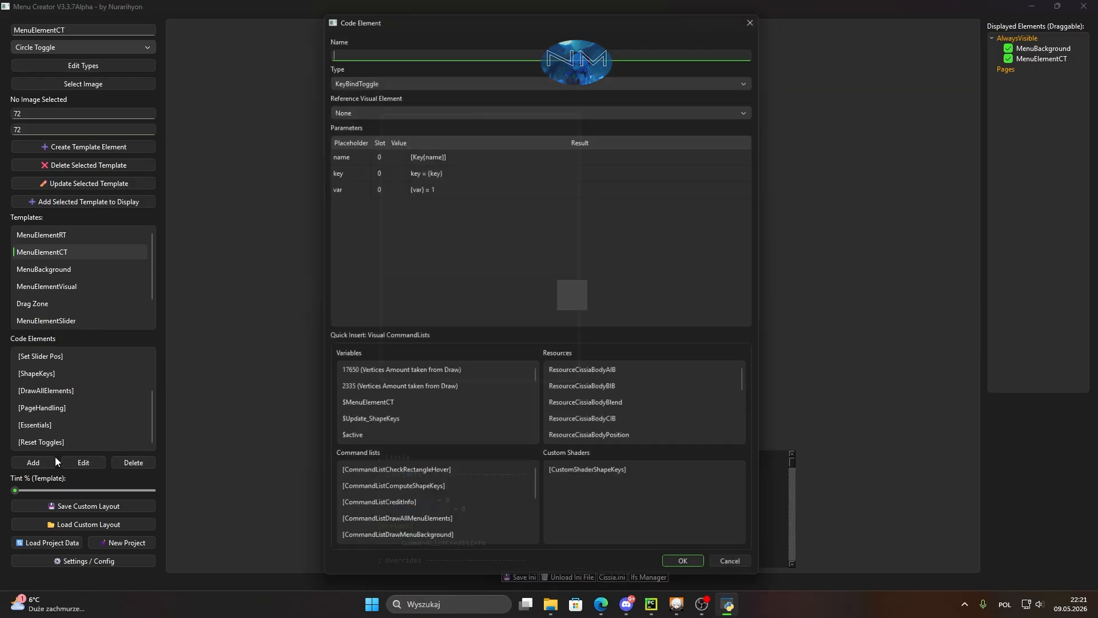
pyautogui.click(531, 73)
pyautogui.click(374, 210)
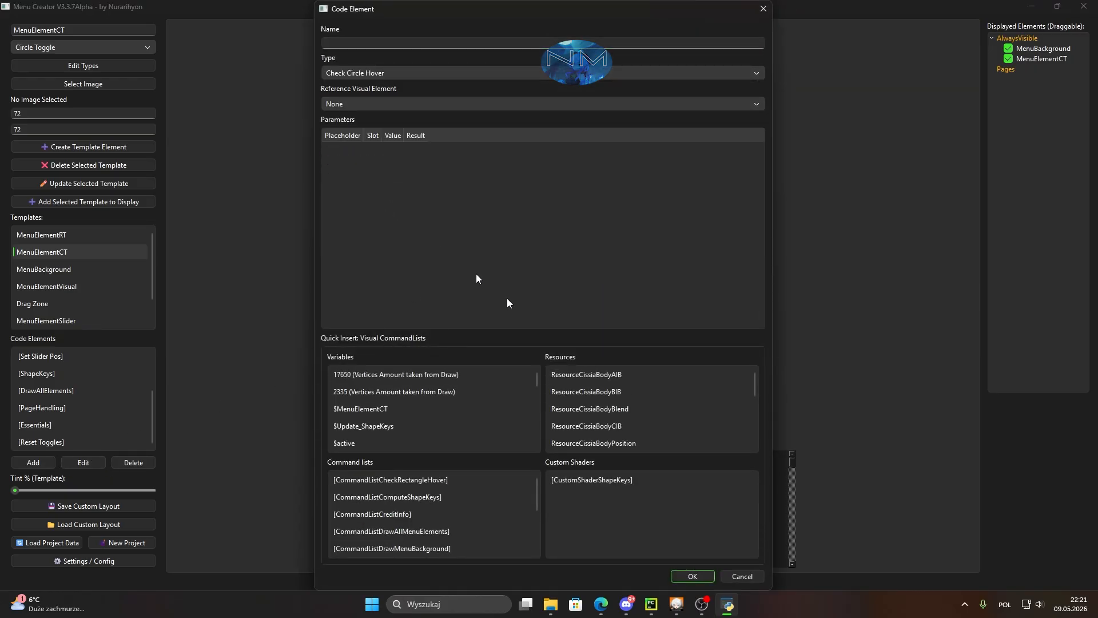
pyautogui.click(703, 580)
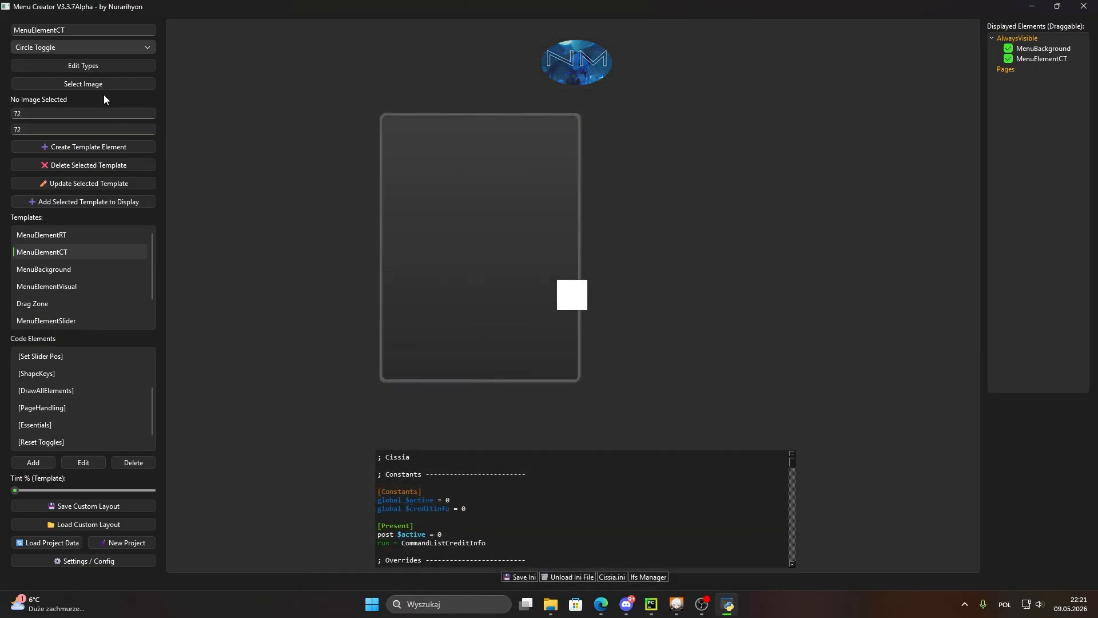
# Step: Add two more MenuElementCT toggles and arrange all three in a row near the background's upper edge at about Y 259
pyautogui.click(113, 204)
pyautogui.click(113, 205)
pyautogui.moveTo(568, 294); pyautogui.dragTo(468, 176)
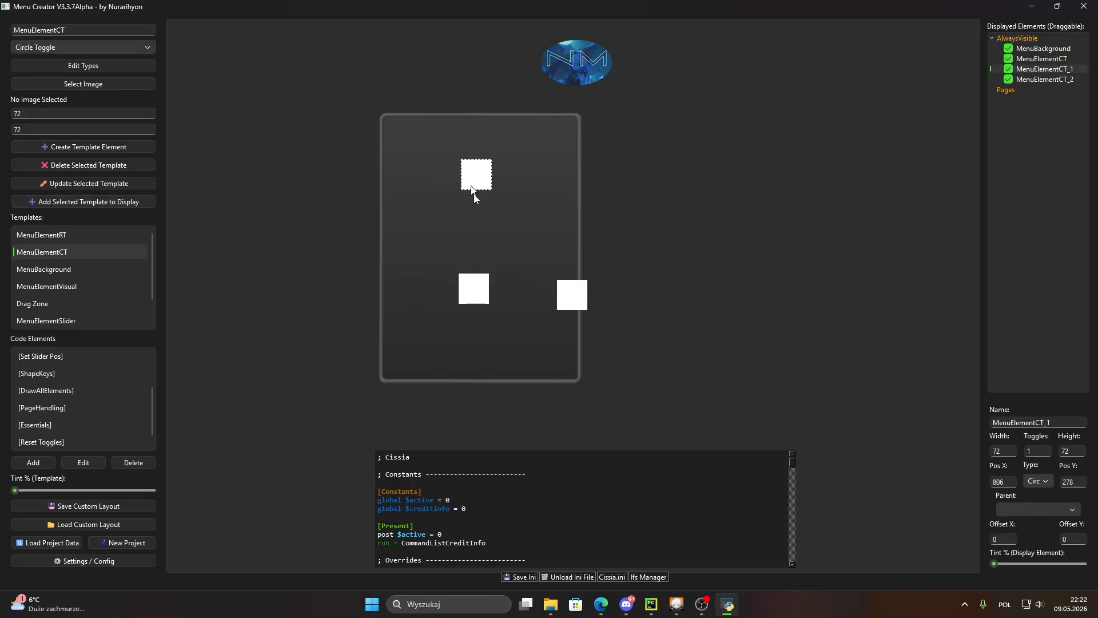
pyautogui.moveTo(471, 279); pyautogui.dragTo(415, 146)
pyautogui.moveTo(470, 171); pyautogui.dragTo(481, 161)
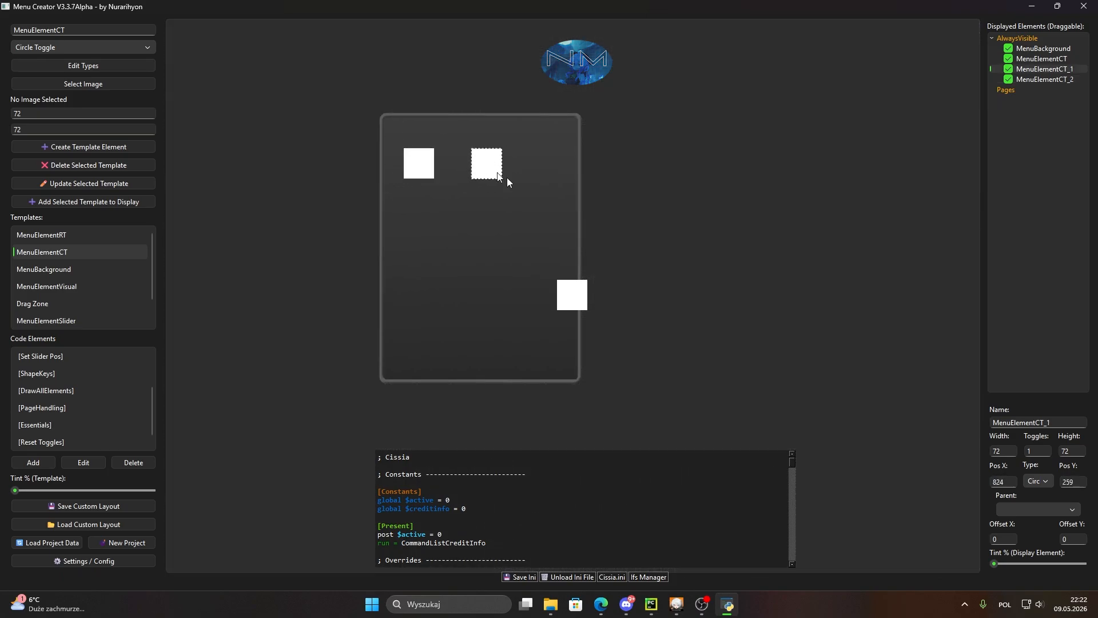
pyautogui.click(569, 279)
pyautogui.moveTo(568, 279); pyautogui.dragTo(544, 148)
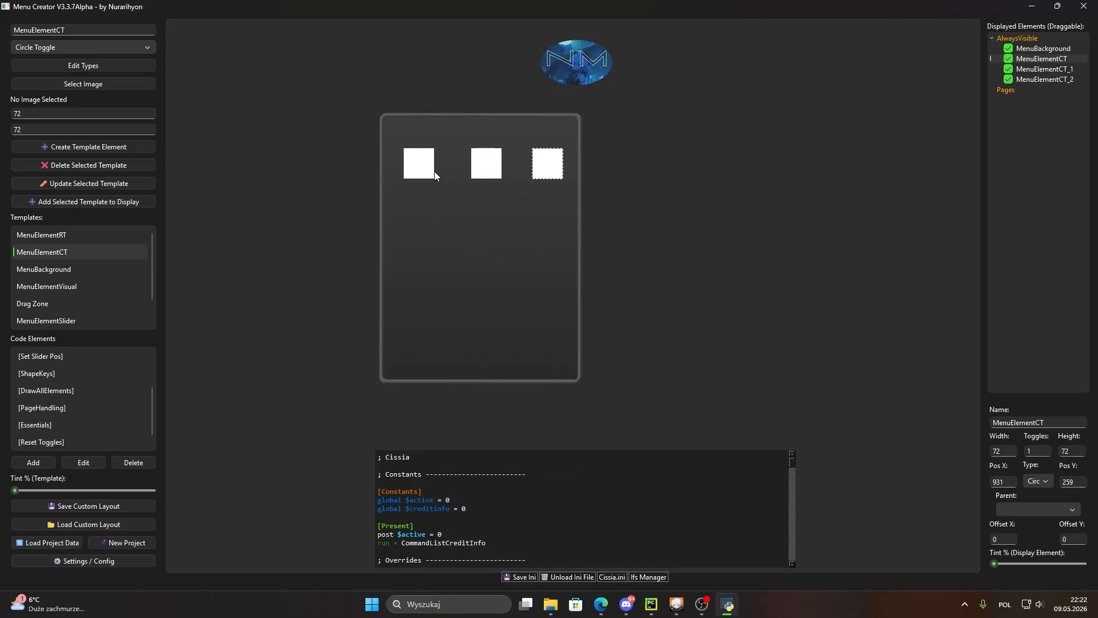
# Step: Select the three circle toggles together and resize them to about 88 by 88, keeping the row's position
pyautogui.moveTo(434, 170); pyautogui.dragTo(439, 196)
pyautogui.keyDown('ctrl'); pyautogui.click(489, 167); pyautogui.keyUp('ctrl')
pyautogui.keyDown('ctrl'); pyautogui.click(544, 164); pyautogui.keyUp('ctrl')
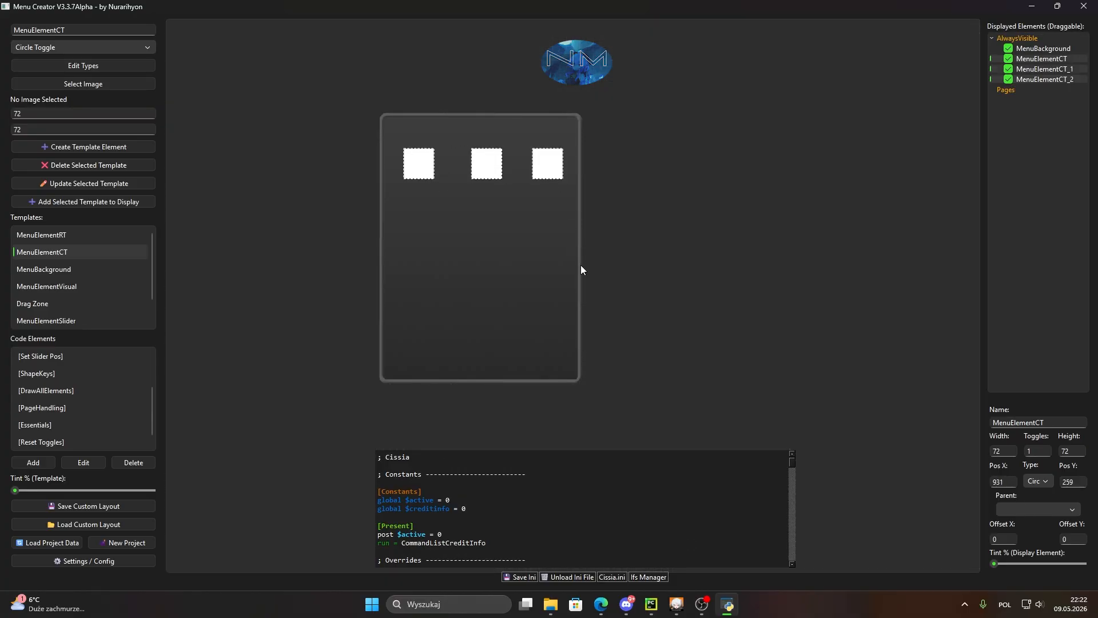
pyautogui.moveTo(581, 265)
pyautogui.mouseDown()
pyautogui.moveTo(568, 270)
pyautogui.moveTo(577, 314)
pyautogui.moveTo(590, 278)
pyautogui.mouseUp()
pyautogui.moveTo(536, 200); pyautogui.dragTo(520, 222)
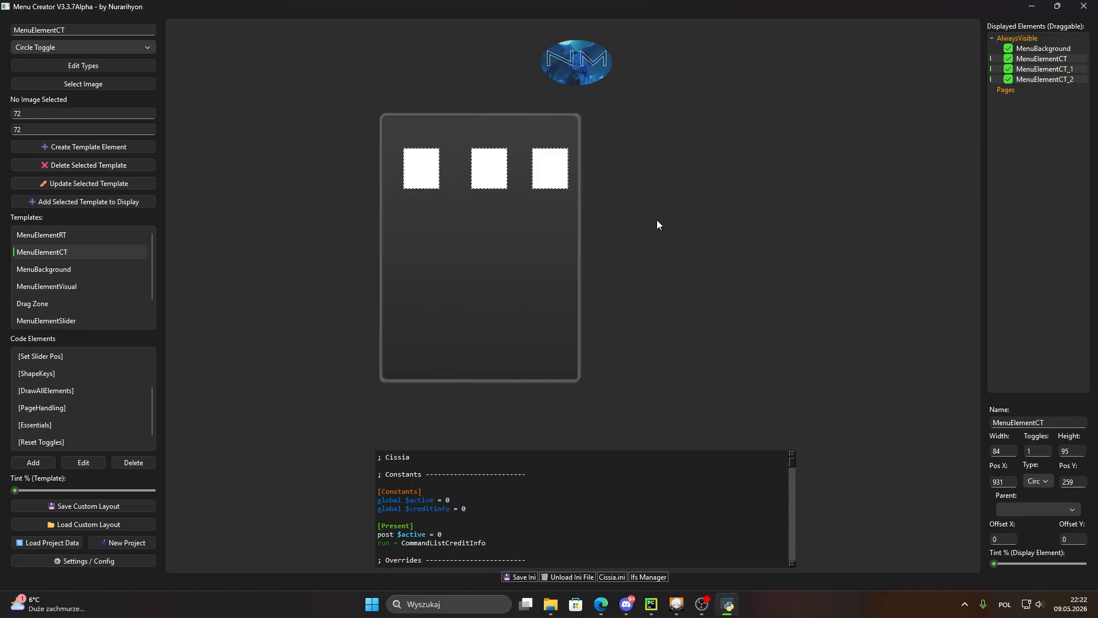
pyautogui.moveTo(657, 219); pyautogui.dragTo(639, 205)
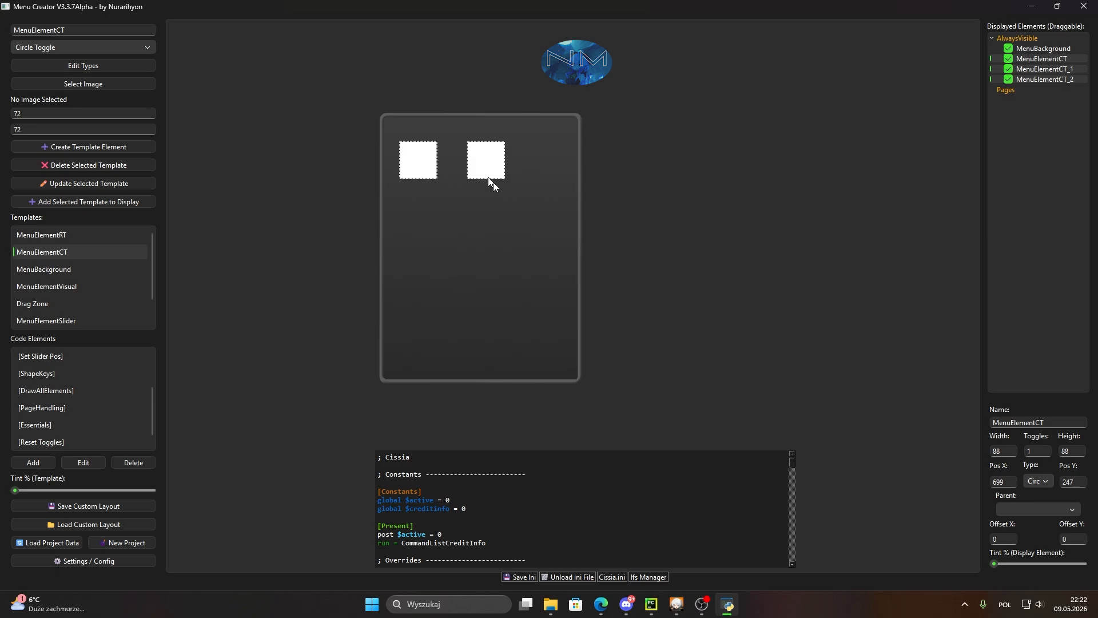
pyautogui.moveTo(536, 148); pyautogui.dragTo(579, 207)
pyautogui.click(537, 174)
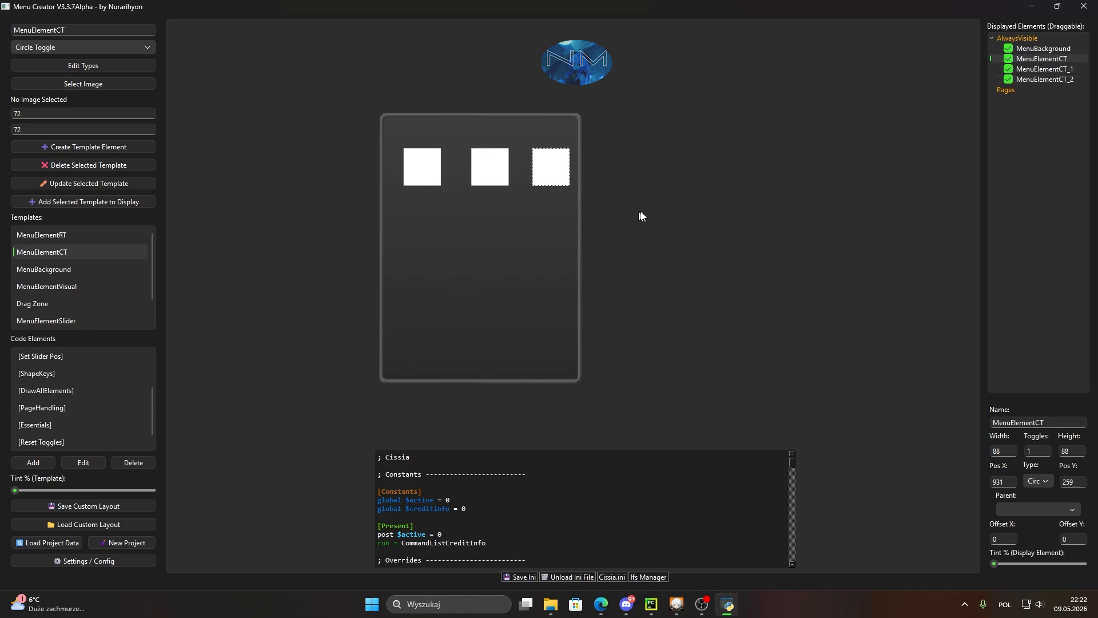
# Step: Move the MenuBackground element to about X 671, Y 211 behind the toggles
pyautogui.click(668, 201)
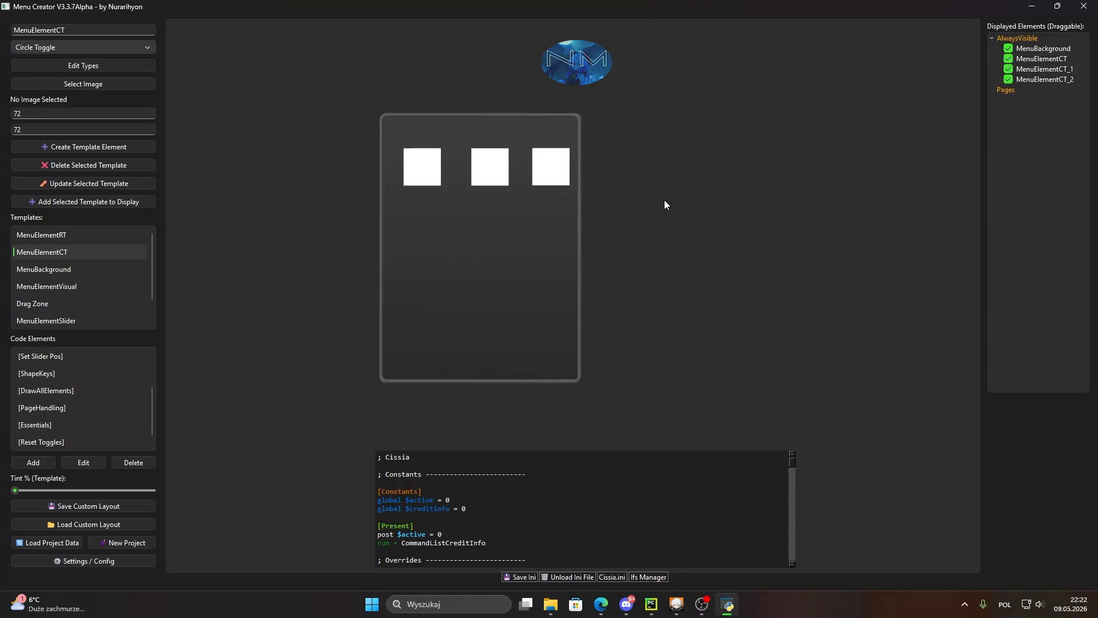
pyautogui.moveTo(517, 245); pyautogui.dragTo(519, 248)
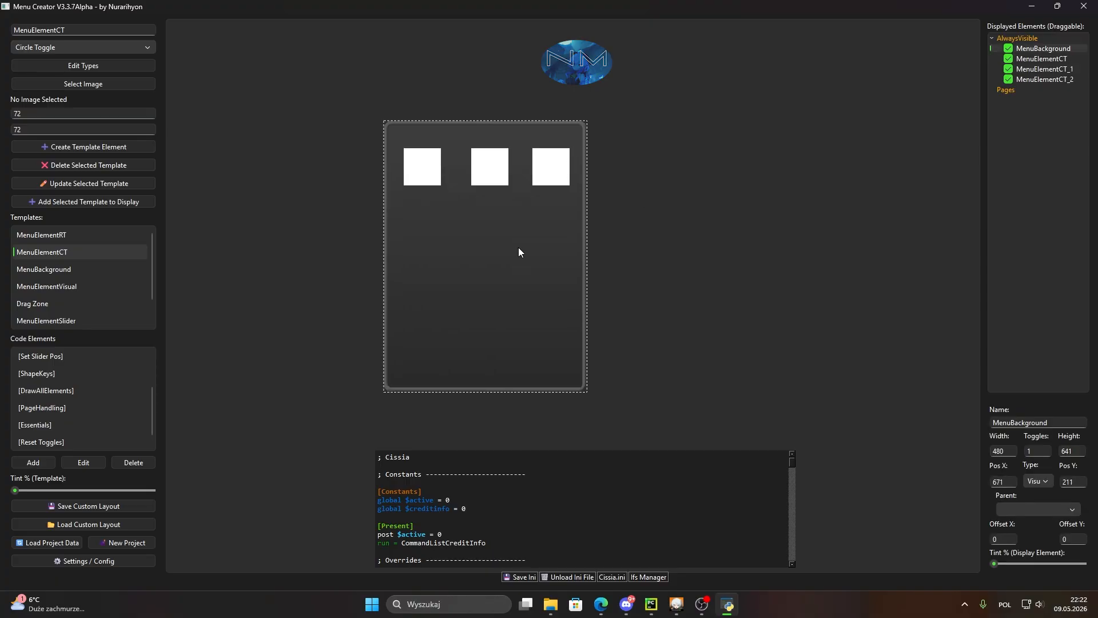
pyautogui.click(689, 243)
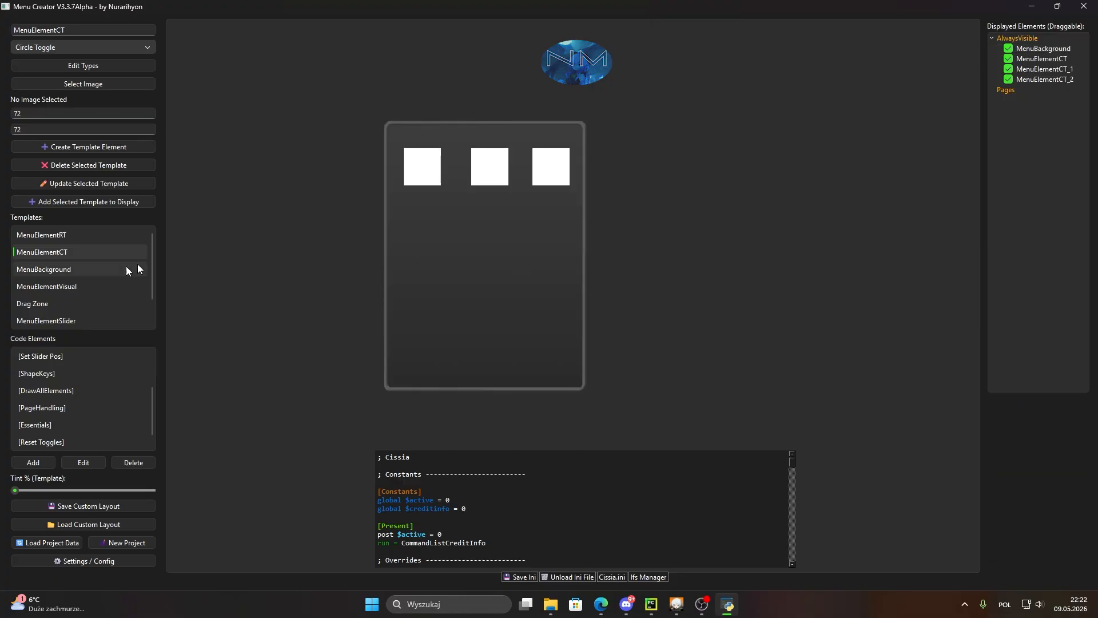
# Step: Add two MenuElementSlider elements and stack them in the background's lower half, with the lower one at about X 732, Y 534
pyautogui.scroll(-2, 138, 269)
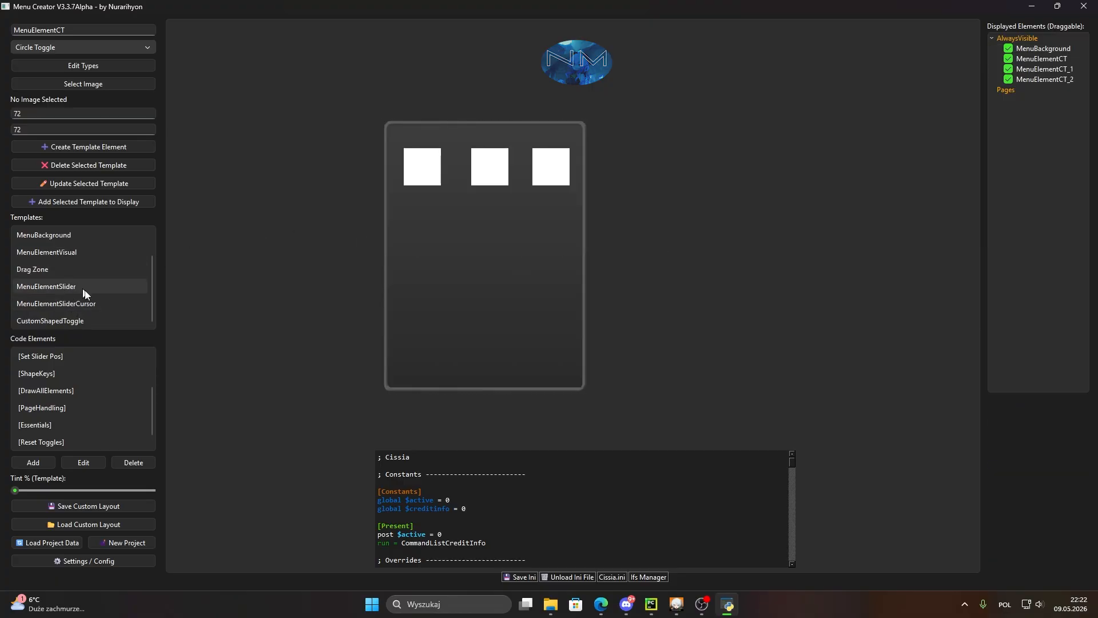
pyautogui.click(86, 289)
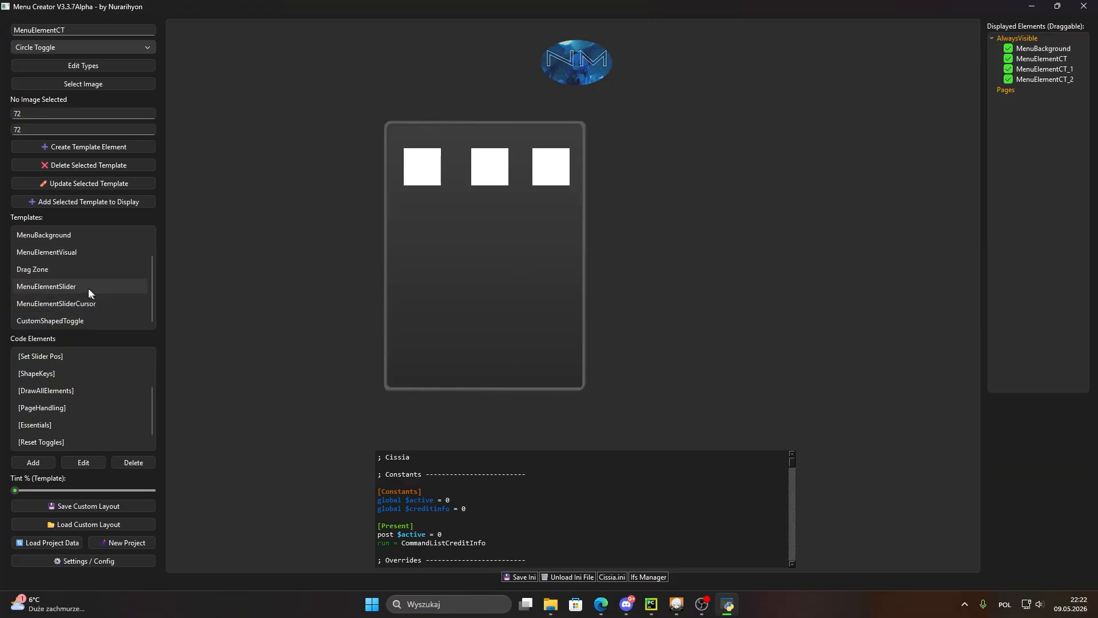
pyautogui.click(39, 461)
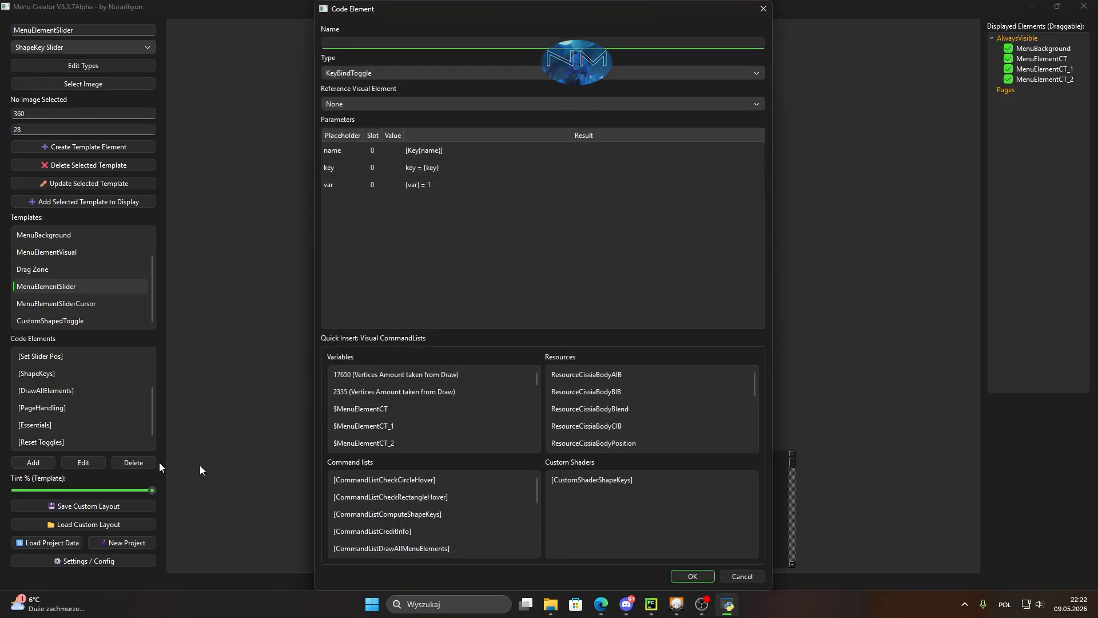
pyautogui.press('Escape')
pyautogui.click(105, 203)
pyautogui.click(105, 205)
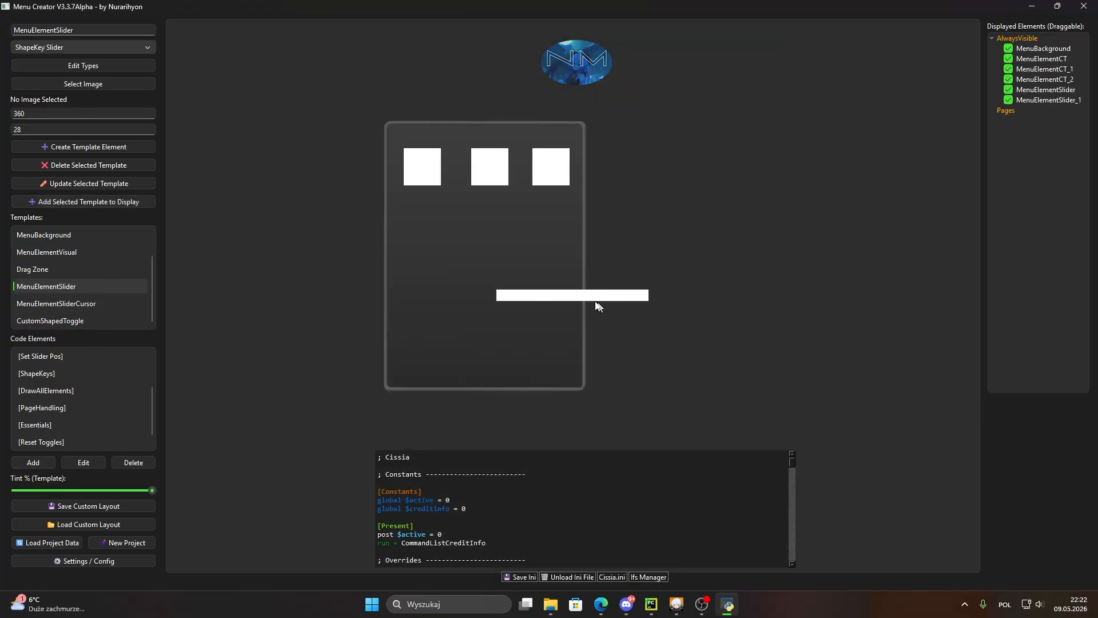
pyautogui.moveTo(579, 295); pyautogui.dragTo(501, 264)
pyautogui.moveTo(541, 296); pyautogui.dragTo(461, 314)
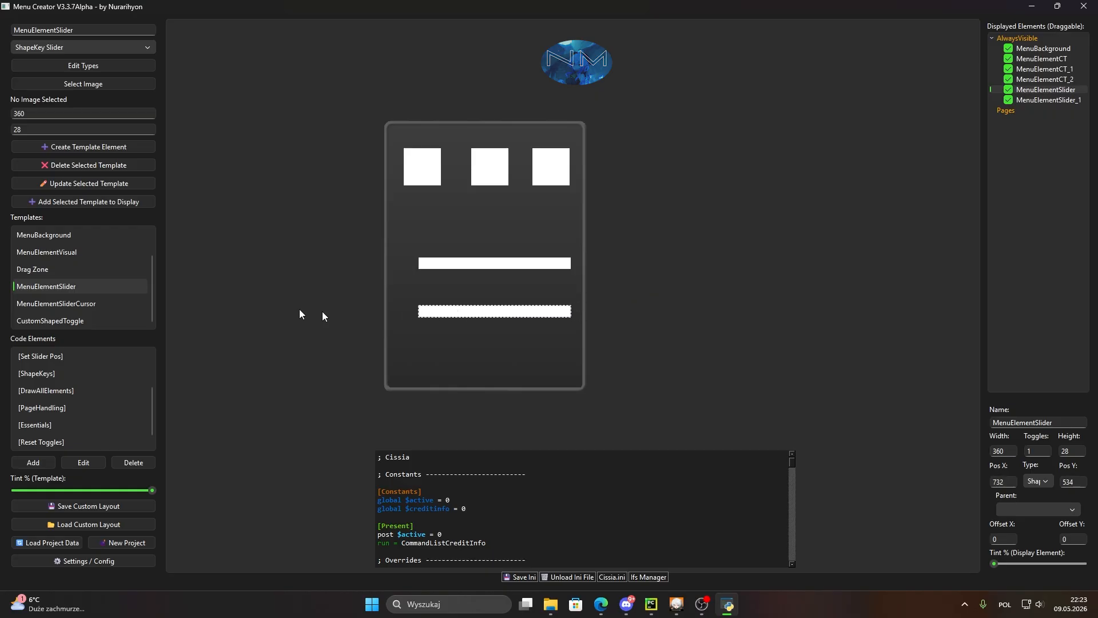
pyautogui.click(88, 315)
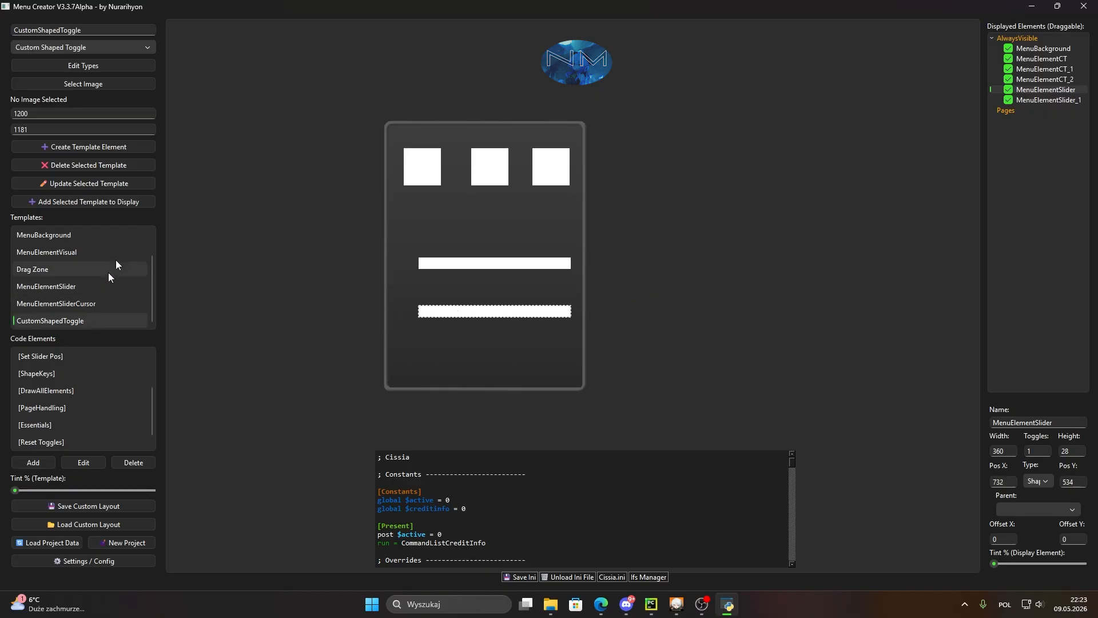
pyautogui.click(116, 204)
pyautogui.click(123, 204)
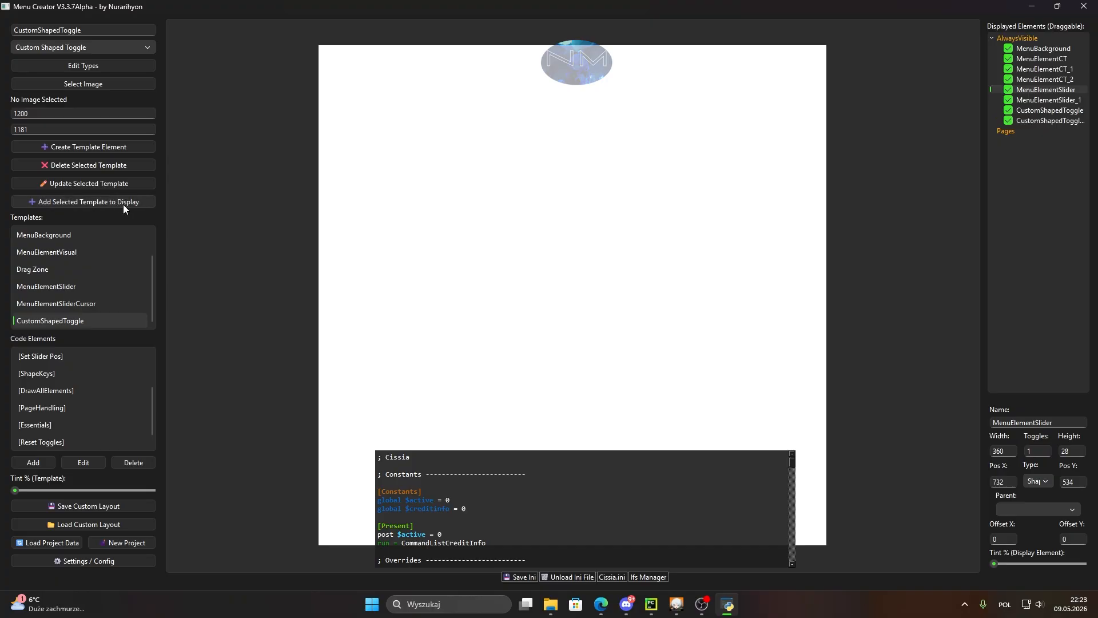
pyautogui.click(504, 270)
pyautogui.press('Delete')
pyautogui.press('Return')
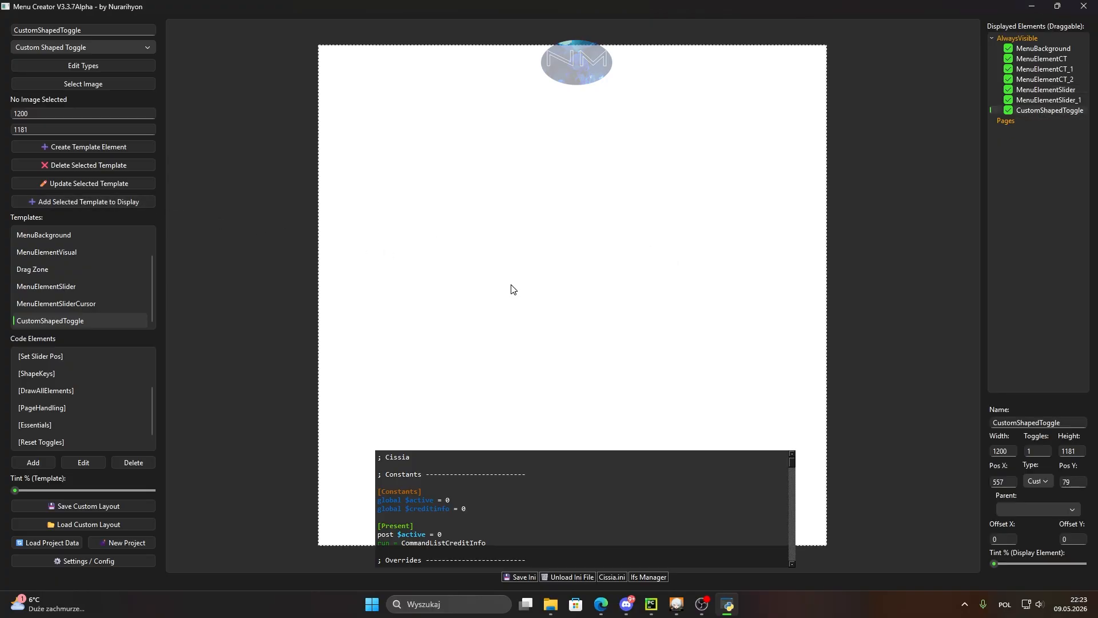
pyautogui.press('Delete')
pyautogui.press('Return')
# Step: Add two MenuElementSliderCursor elements and place one over the left end of each slider
pyautogui.click(107, 304)
pyautogui.click(108, 201)
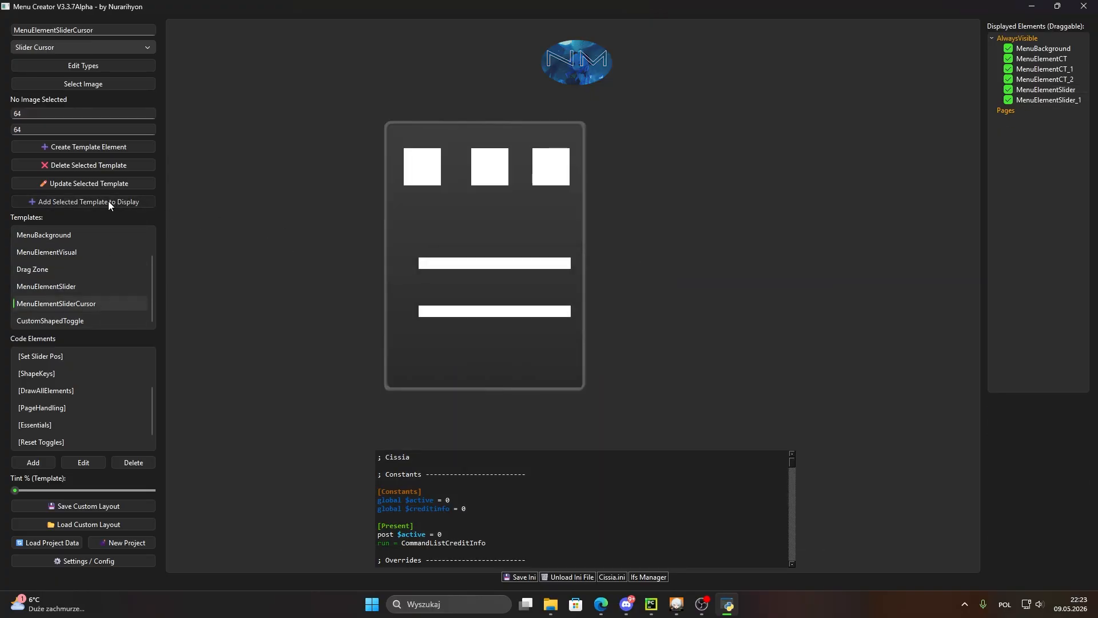
pyautogui.moveTo(570, 300); pyautogui.dragTo(367, 318)
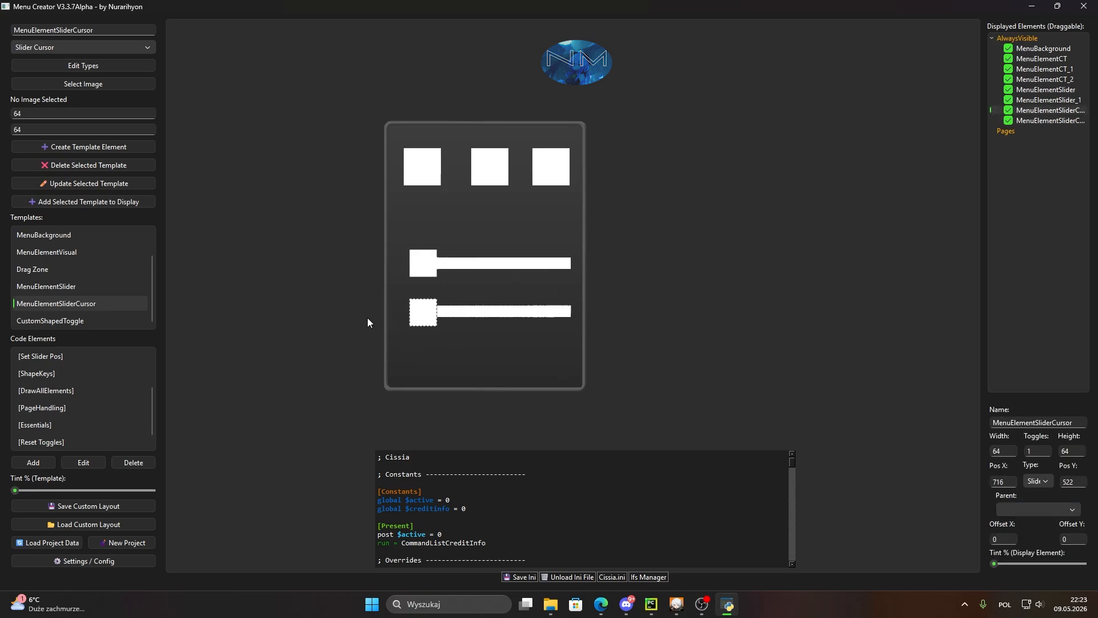
# Step: Assign Tail.png to the left circle toggle and Skirt.png to the middle circle toggle
pyautogui.doubleClick(421, 167)
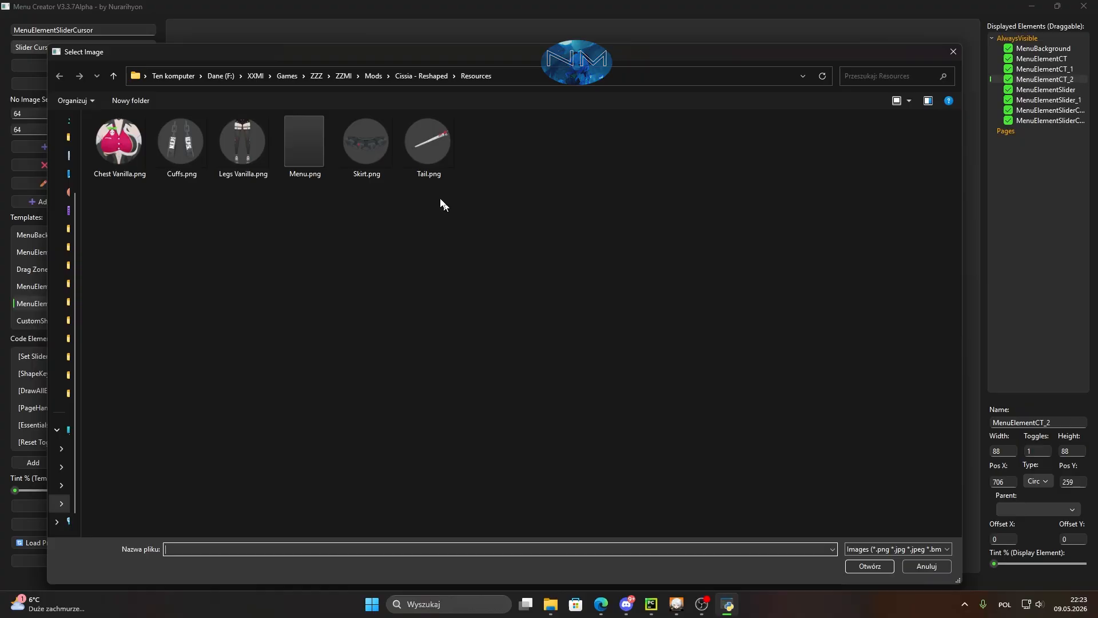
pyautogui.click(433, 163)
pyautogui.click(869, 566)
pyautogui.click(496, 175)
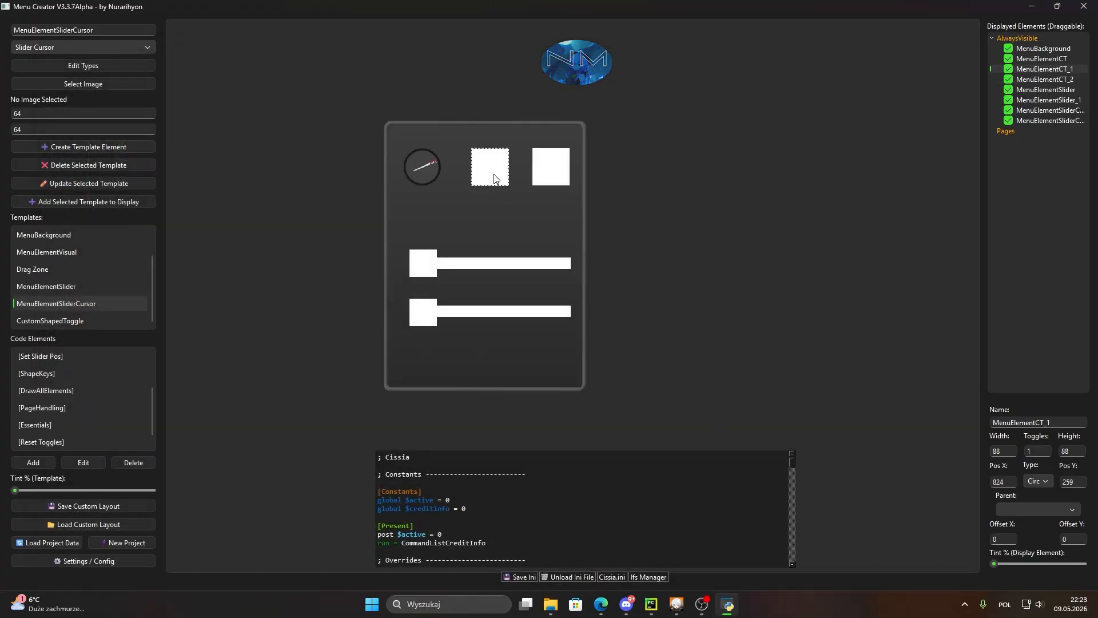
pyautogui.doubleClick(527, 270)
pyautogui.click(365, 152)
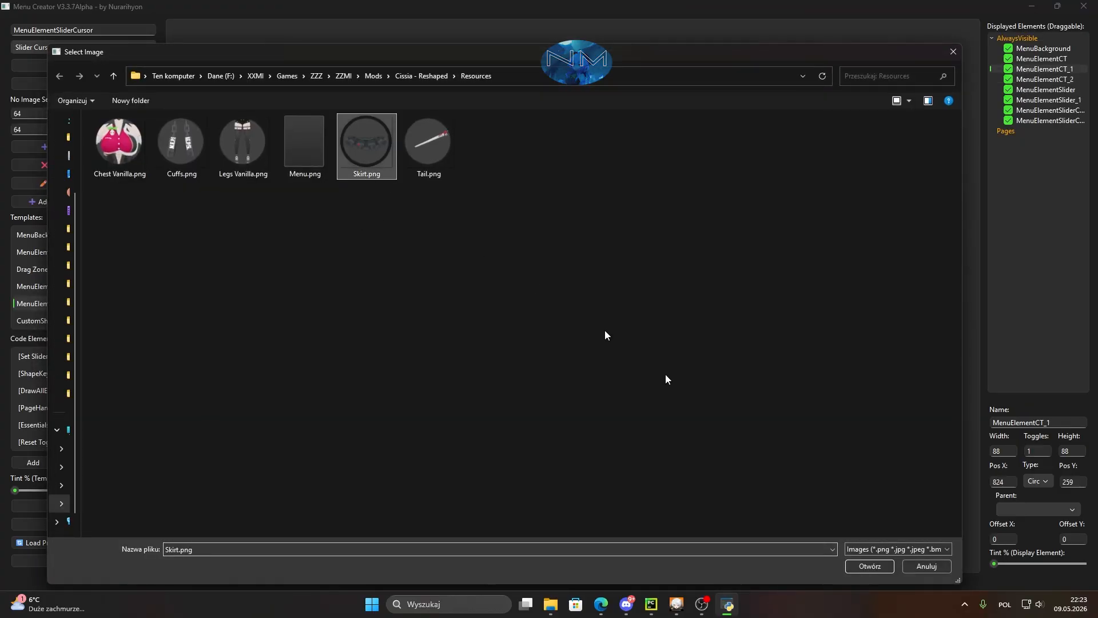
pyautogui.click(869, 566)
# Step: Assign Cuffs.png as the image of the right circle toggle
pyautogui.doubleClick(544, 187)
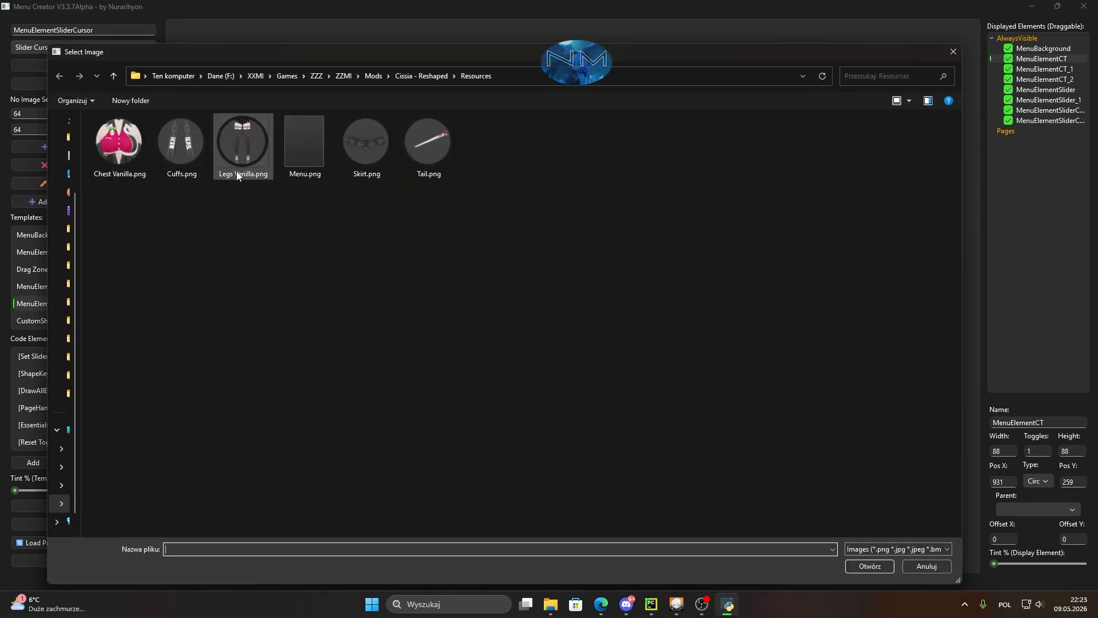
pyautogui.click(192, 166)
pyautogui.click(870, 566)
# Step: Try to set the number of toggles to 2 for the left circle toggle with the tail image
pyautogui.click(420, 168)
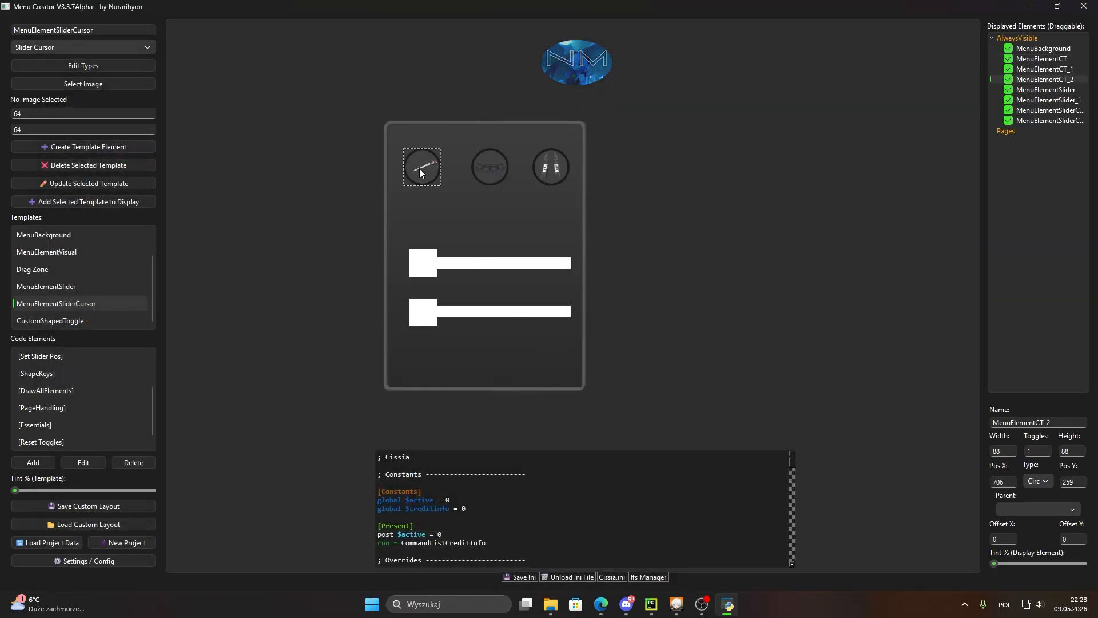
pyautogui.click(1024, 451)
pyautogui.write('2')
pyautogui.click(791, 381)
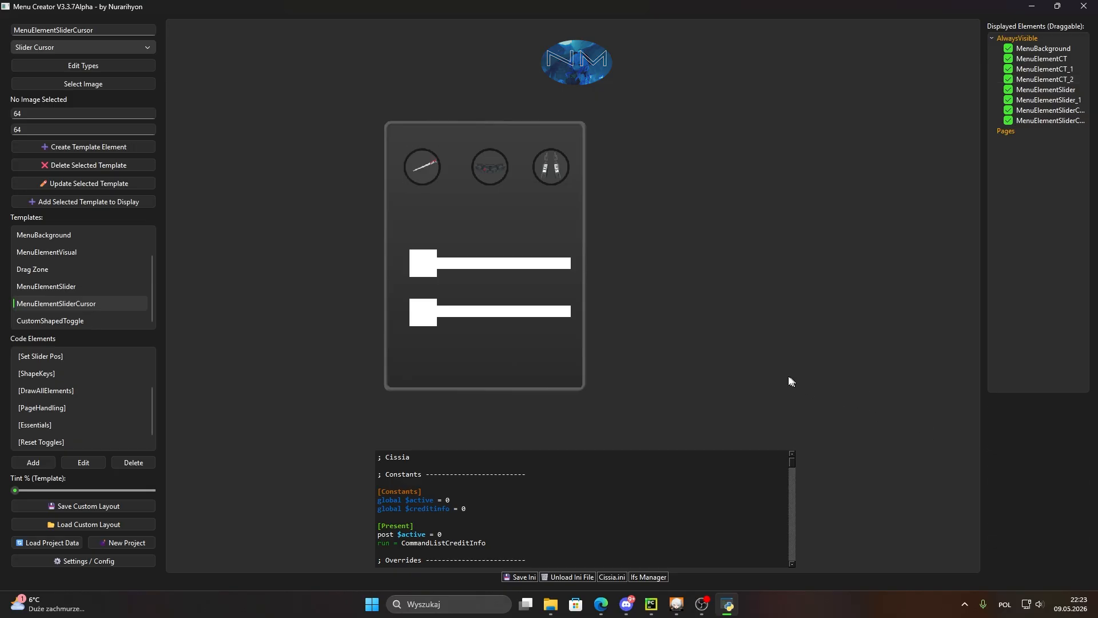
# Step: Assign Menu.png as the image of both the upper and the lower slider
pyautogui.click(462, 273)
pyautogui.doubleClick(464, 272)
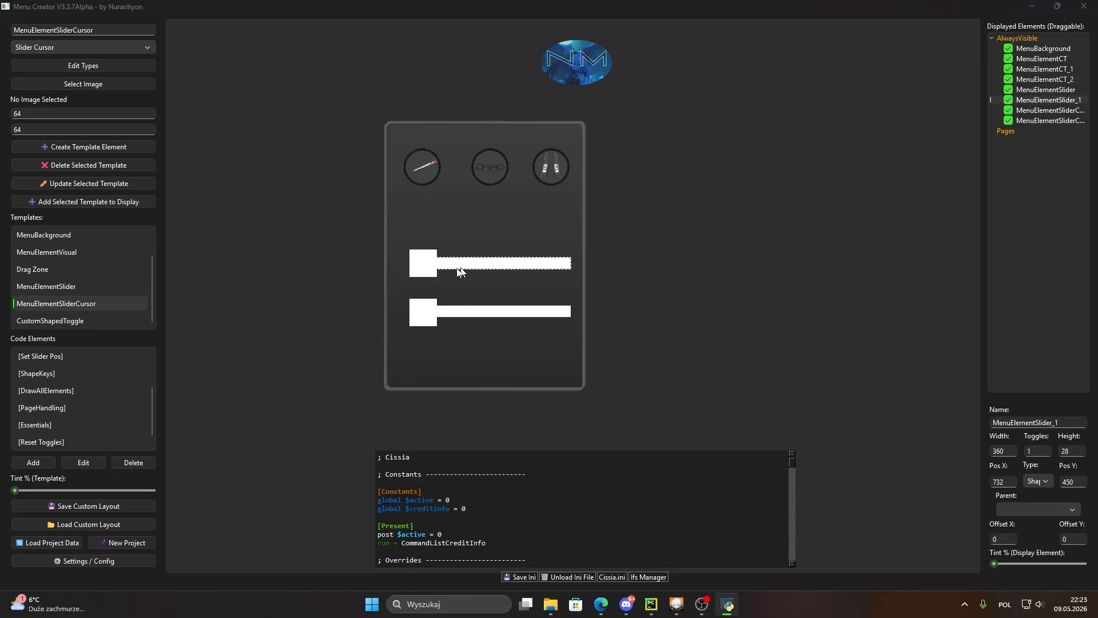
pyautogui.click(331, 160)
pyautogui.click(869, 566)
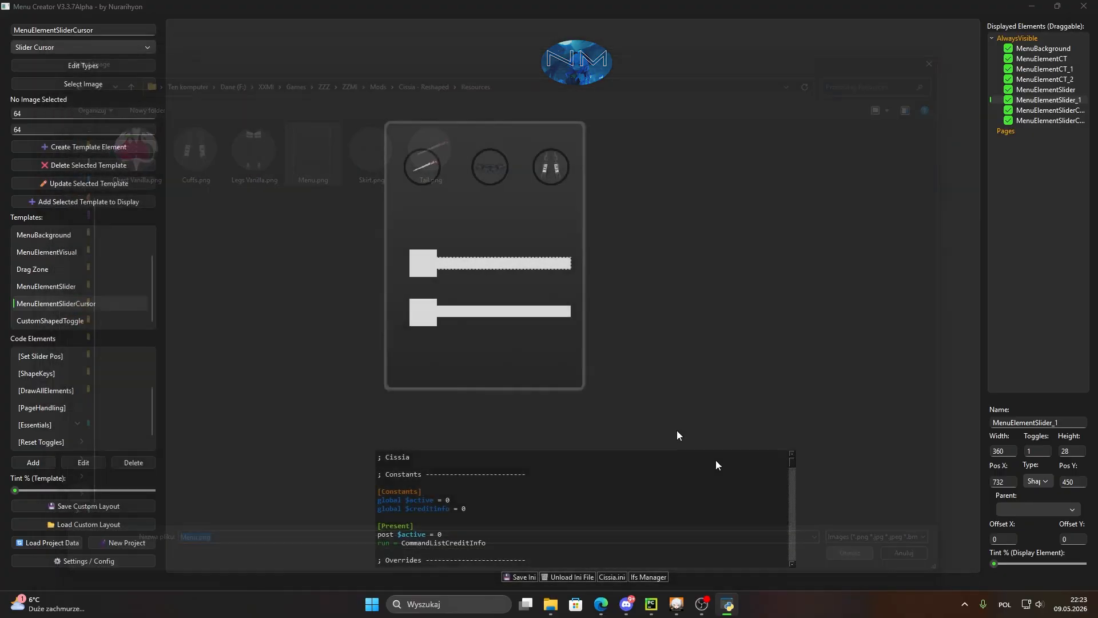
pyautogui.doubleClick(533, 311)
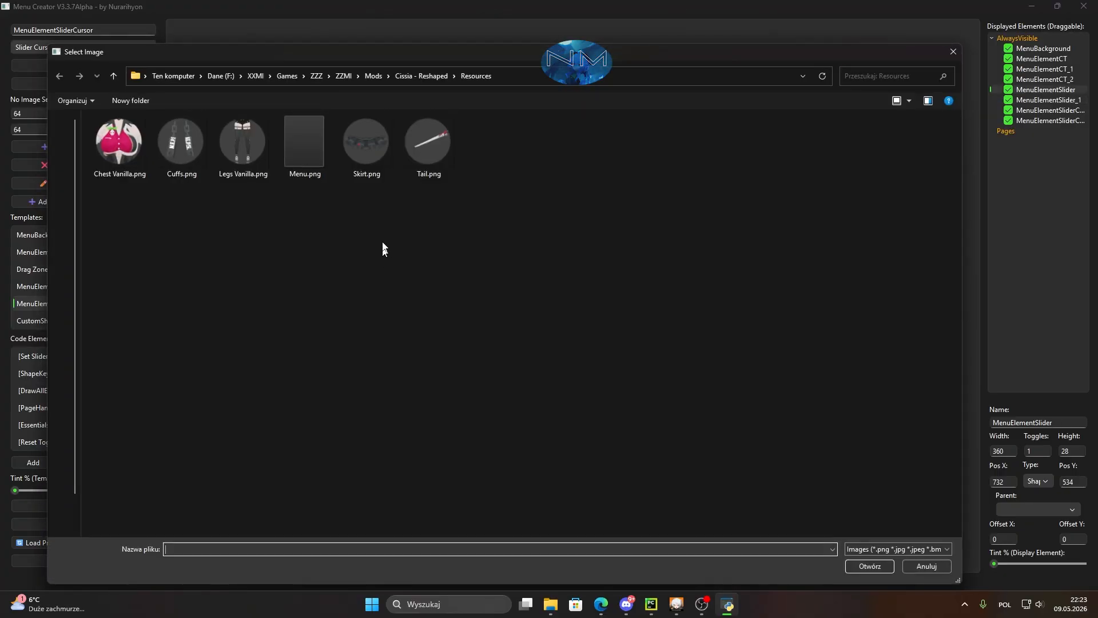
pyautogui.click(304, 164)
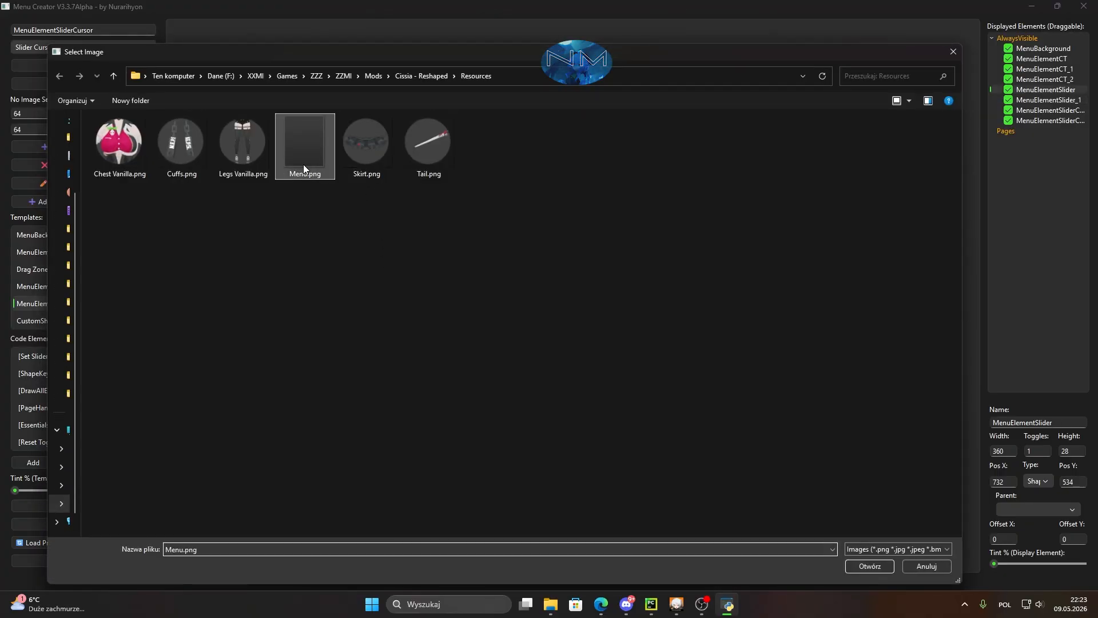
pyautogui.click(859, 564)
# Step: Assign Chest Vanilla.png to the upper slider cursor and Legs Vanilla.png to the lower slider cursor
pyautogui.doubleClick(423, 262)
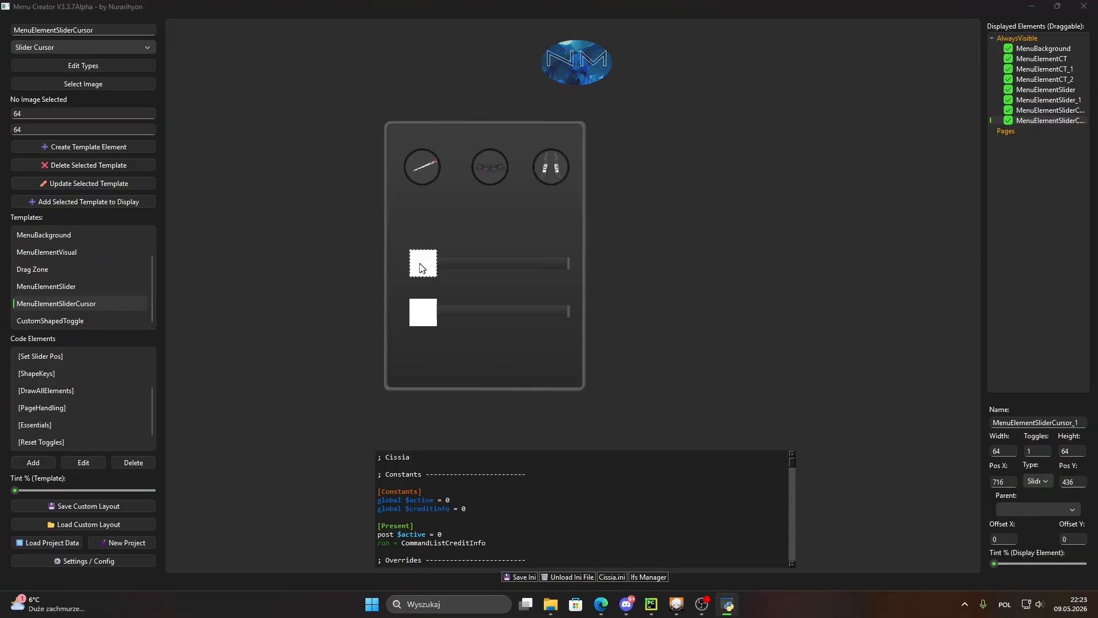
pyautogui.click(122, 144)
pyautogui.click(860, 565)
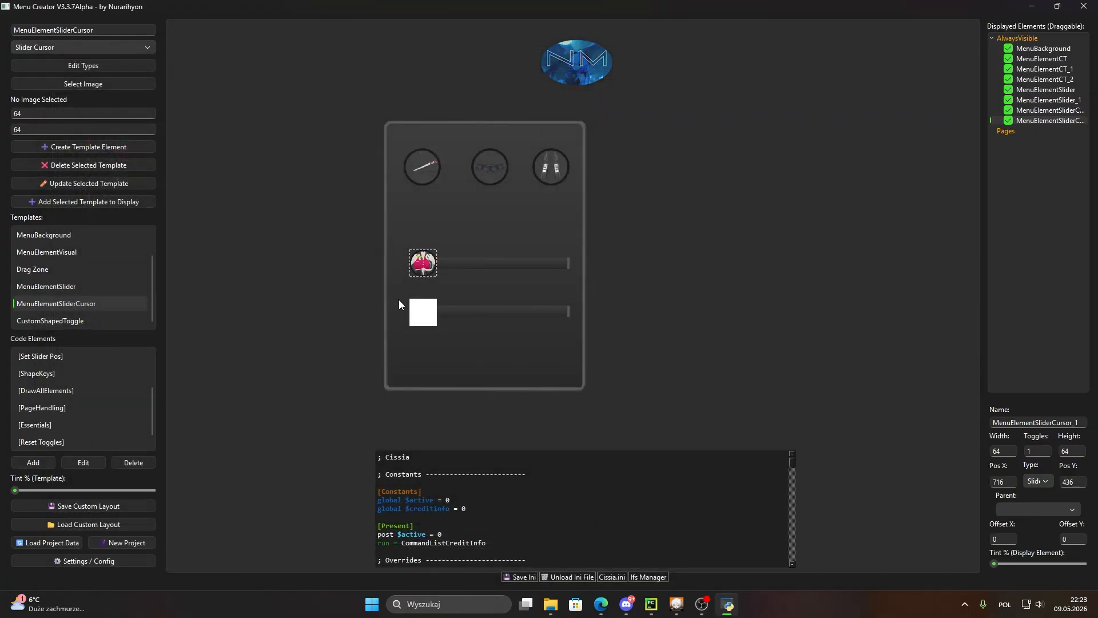
pyautogui.doubleClick(422, 312)
pyautogui.click(242, 143)
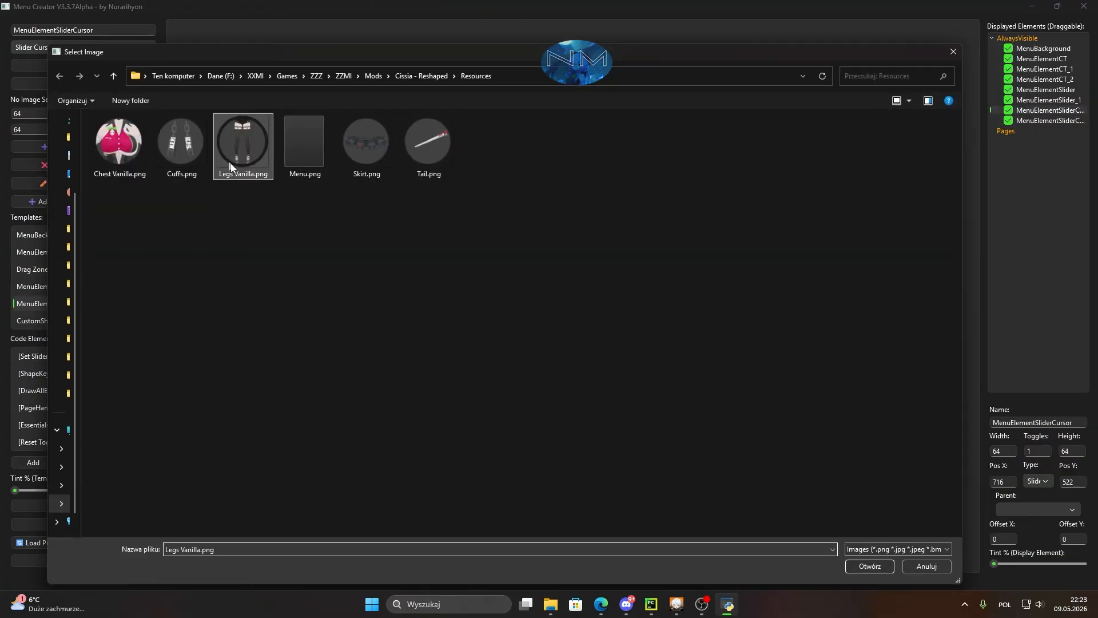
pyautogui.click(869, 565)
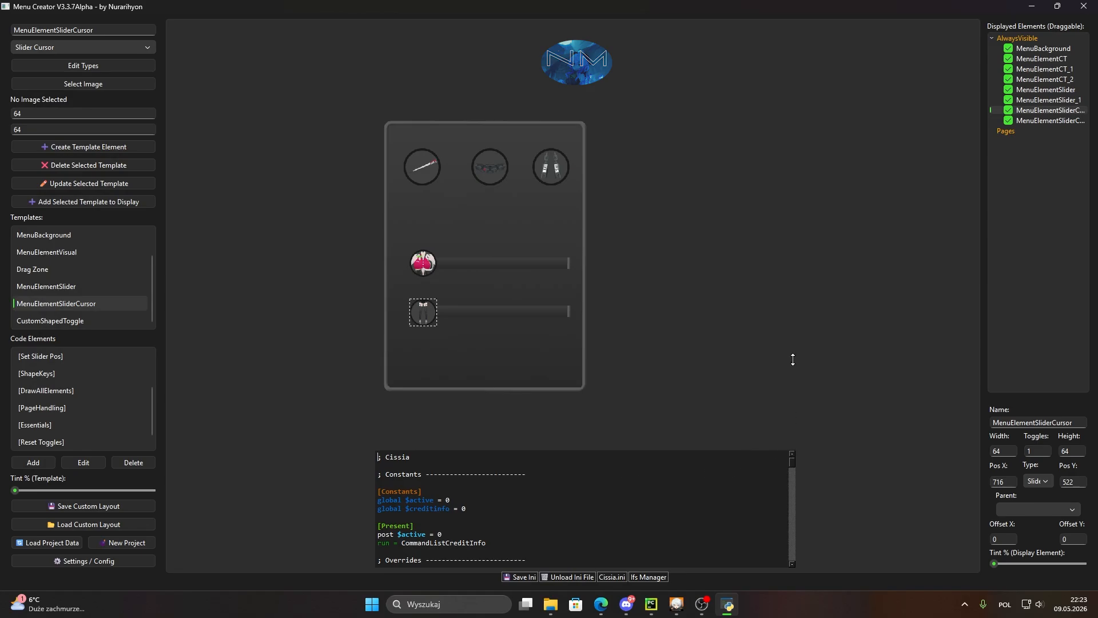
# Step: Enlarge the INI code editor upward and rename the MenuElementCT circle toggle as Cuffs
pyautogui.click(789, 450)
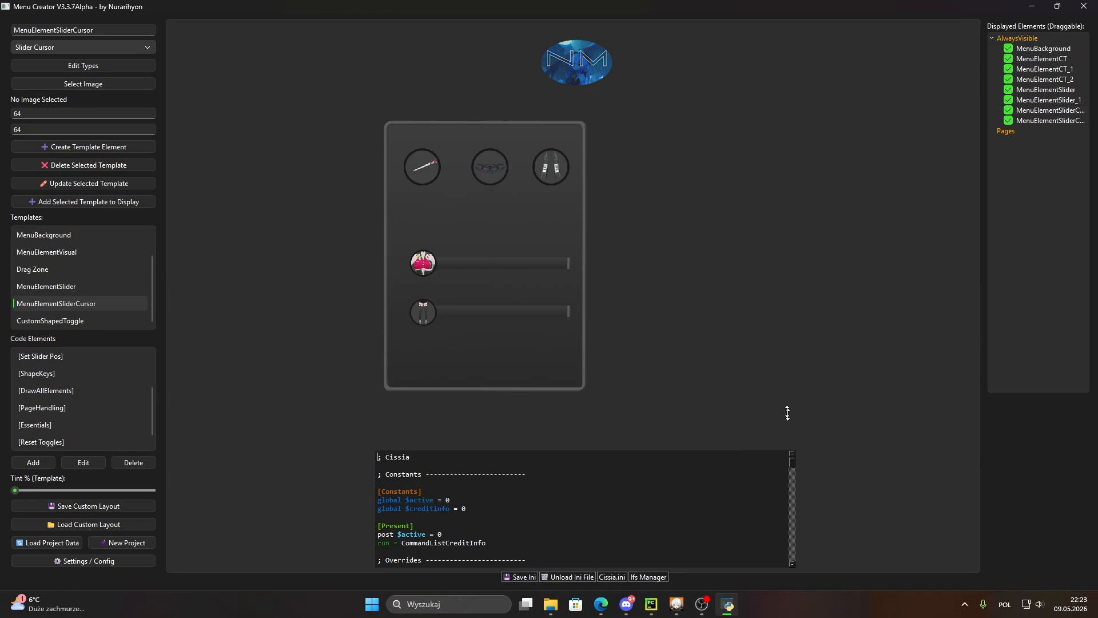
pyautogui.moveTo(793, 446); pyautogui.dragTo(793, 234)
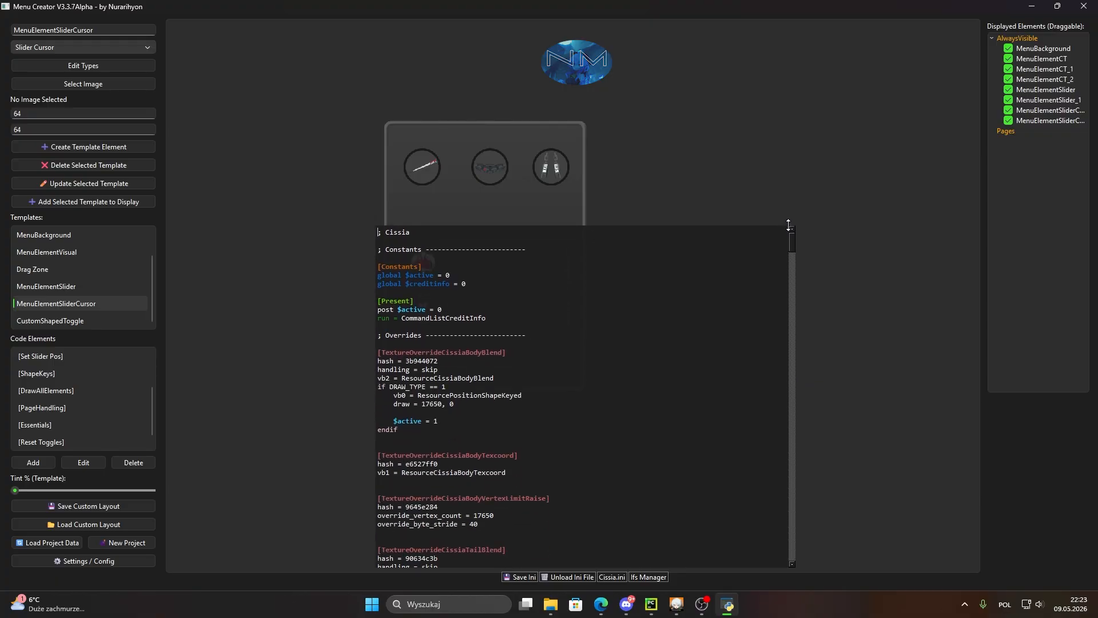
pyautogui.click(1026, 59)
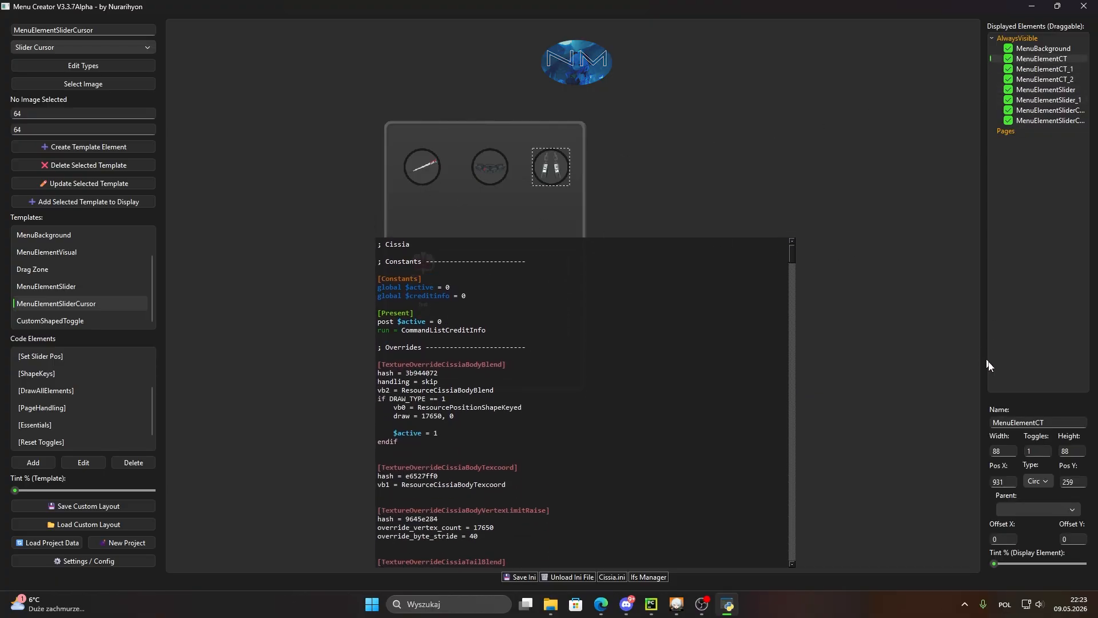
pyautogui.doubleClick(1061, 424)
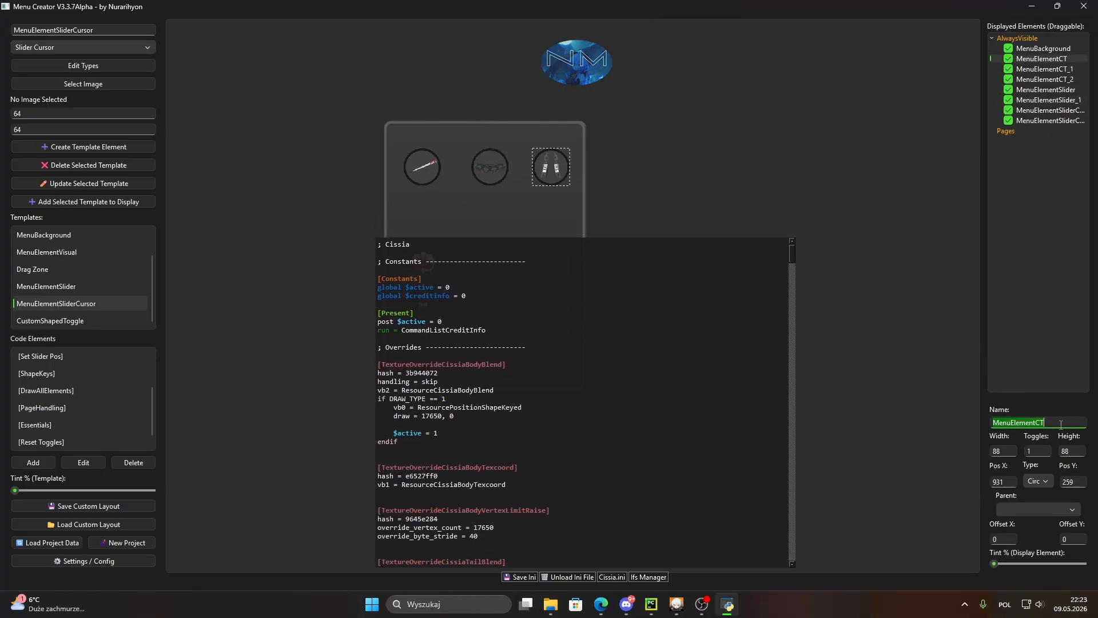
pyautogui.write('Cuffs')
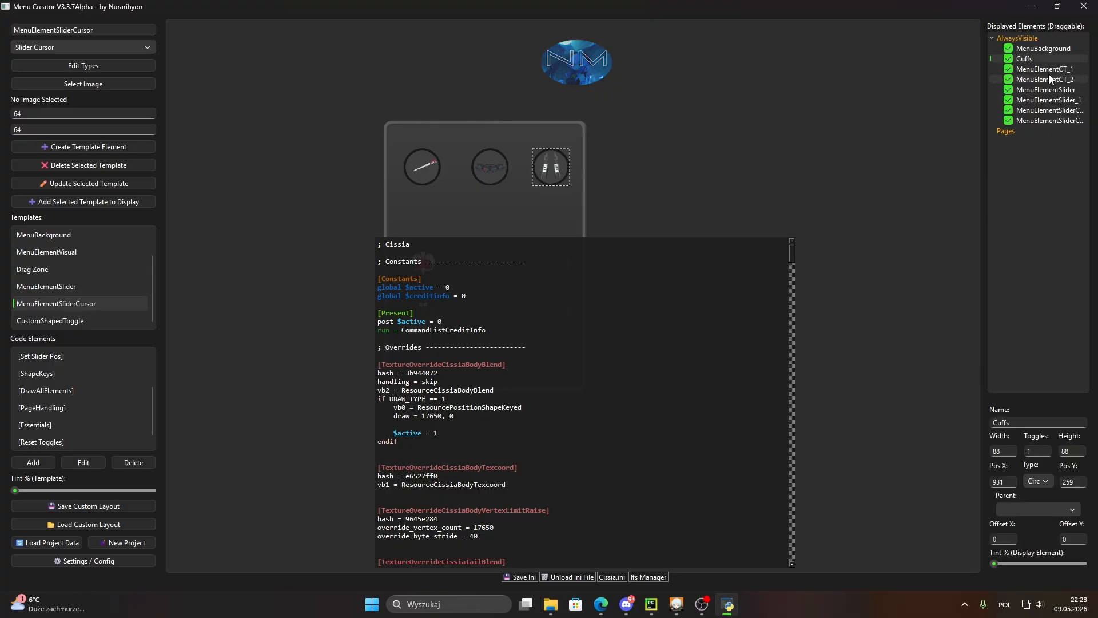
# Step: Delete the duplicate if $Cuffs line above the Cuffs (312) draw block in the INI code
pyautogui.scroll(-5, 817, 279)
pyautogui.moveTo(791, 266); pyautogui.dragTo(794, 292)
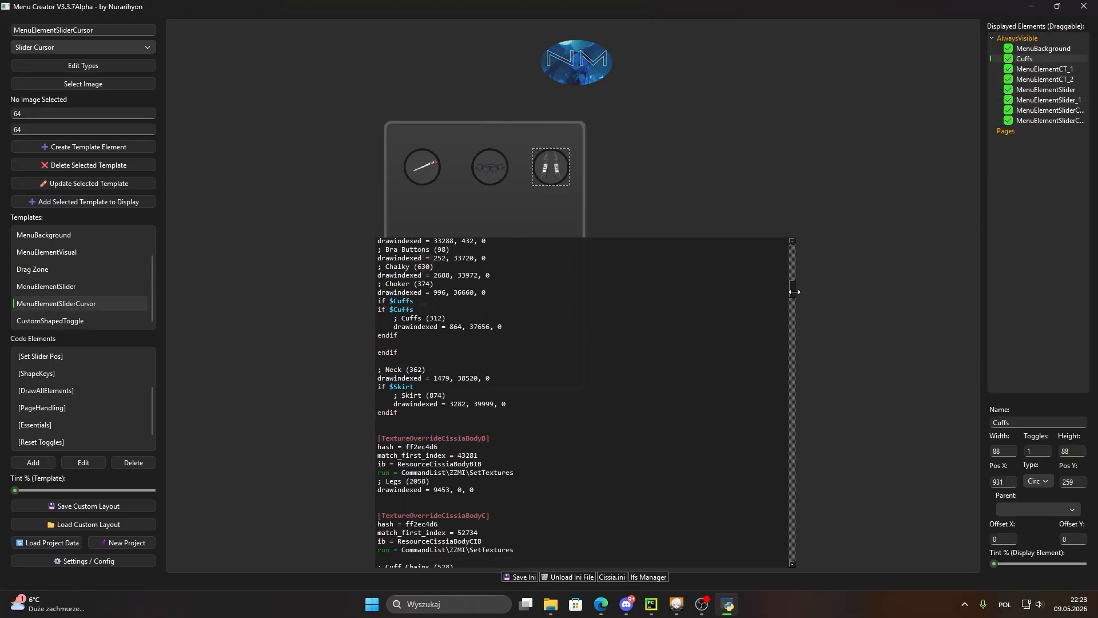
pyautogui.click(1045, 69)
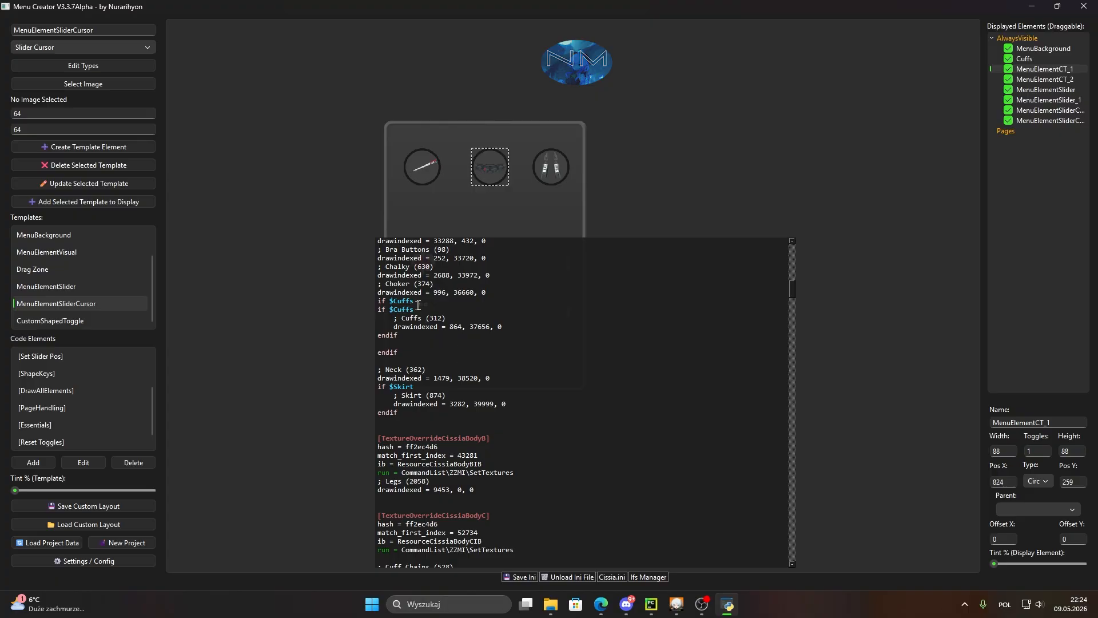
pyautogui.moveTo(418, 305); pyautogui.dragTo(356, 299)
pyautogui.press('Delete')
# Step: Unload the current INI file, reload Cissia.ini and go to its TextureOverrideCissiaBodyA section
pyautogui.click(565, 578)
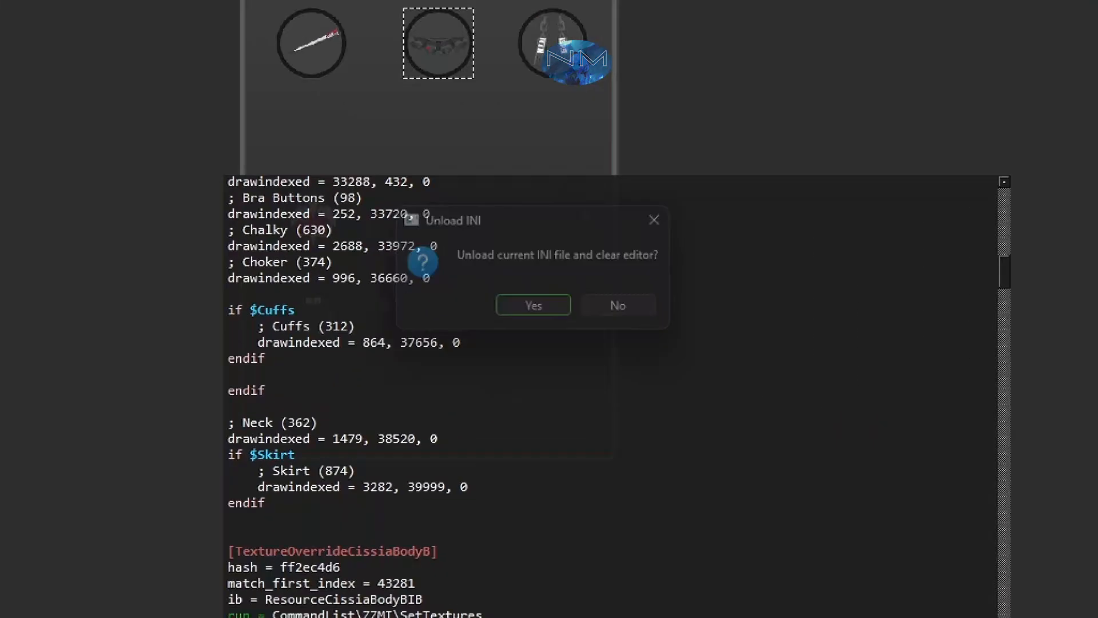
pyautogui.click(541, 306)
pyautogui.scroll(-6, 464, 378)
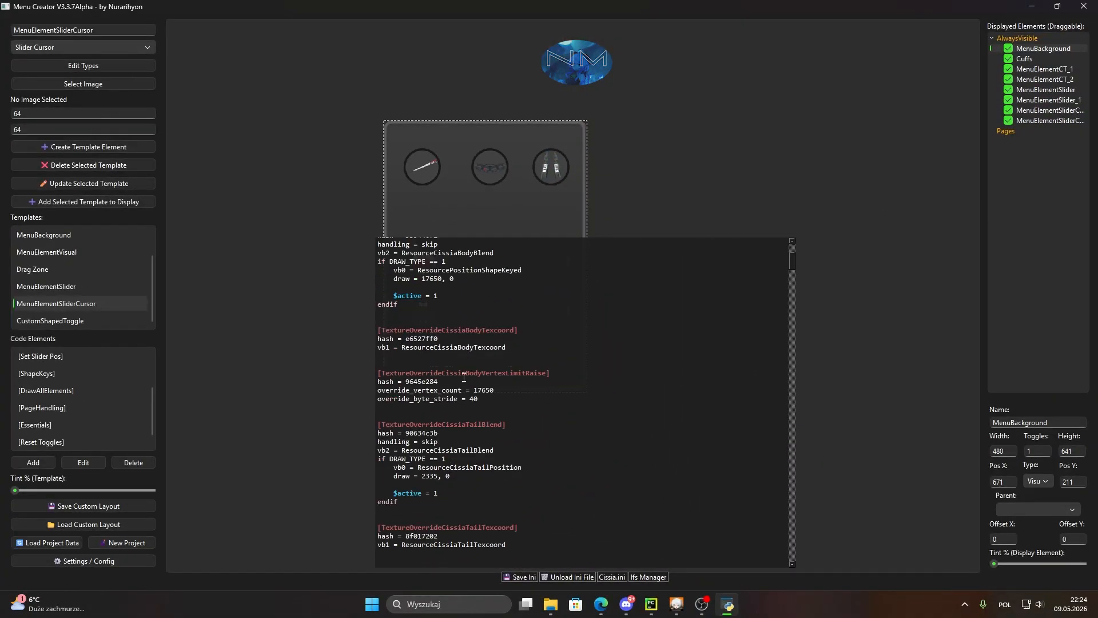
pyautogui.scroll(-5, 463, 378)
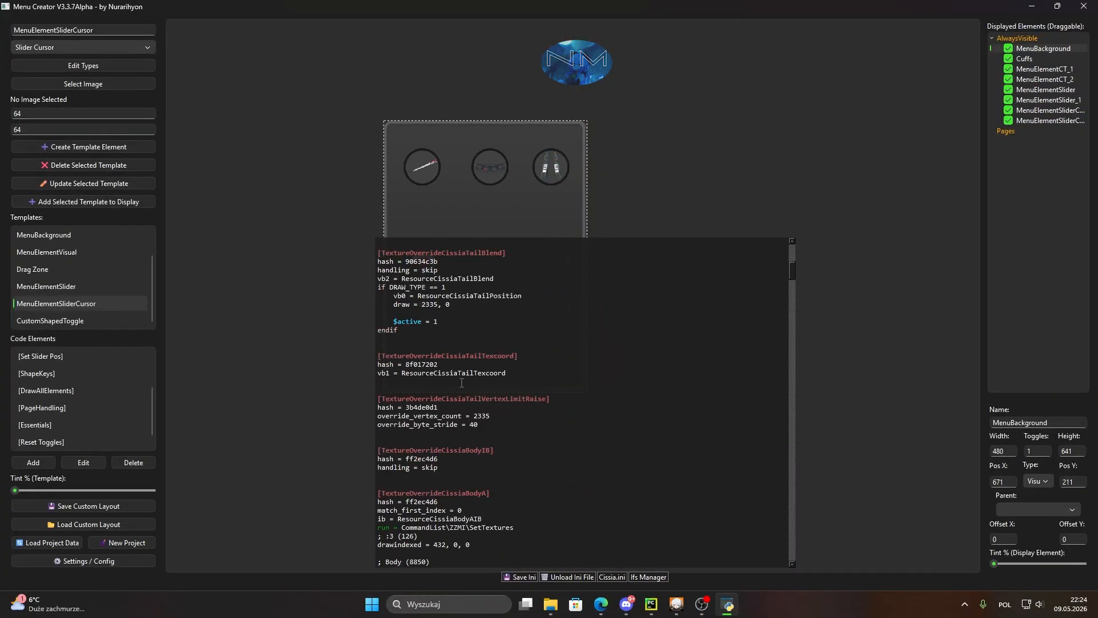
# Step: Rename the middle circle toggle as Skirt
pyautogui.click(484, 164)
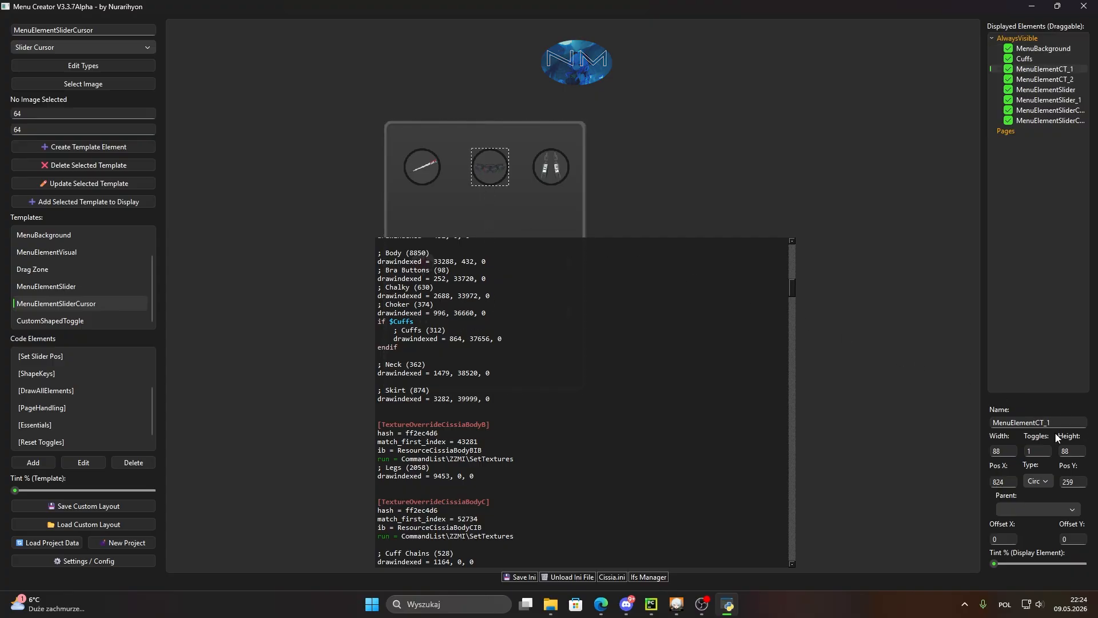
pyautogui.hotkey('ctrl', 'a')
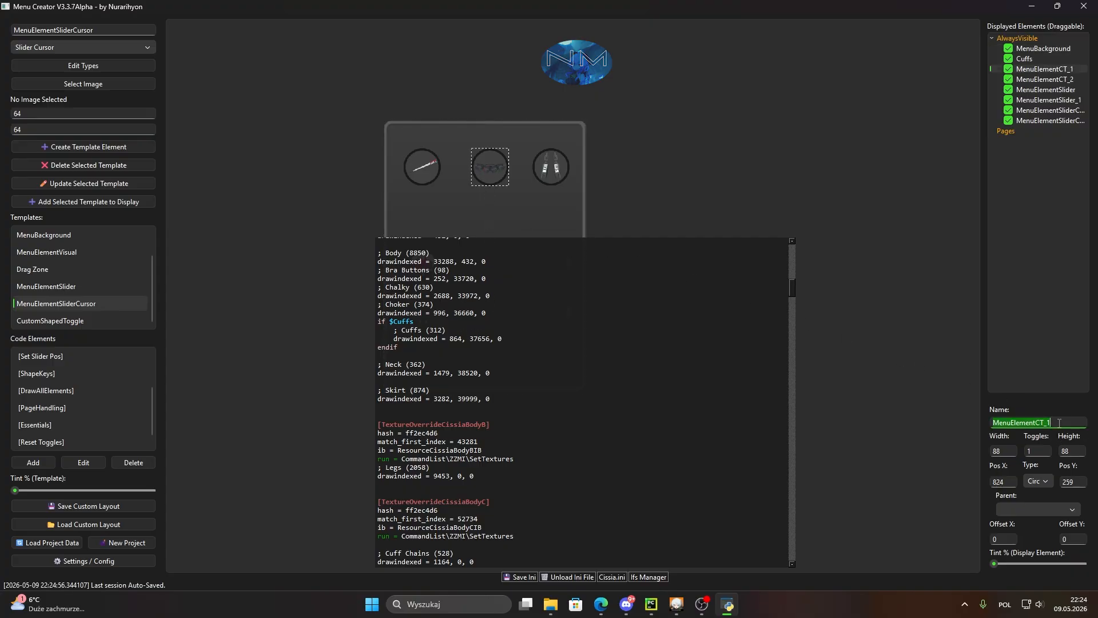
pyautogui.write('Skiort')
pyautogui.hotkey('ctrl', 'a')
pyautogui.write('Sk')
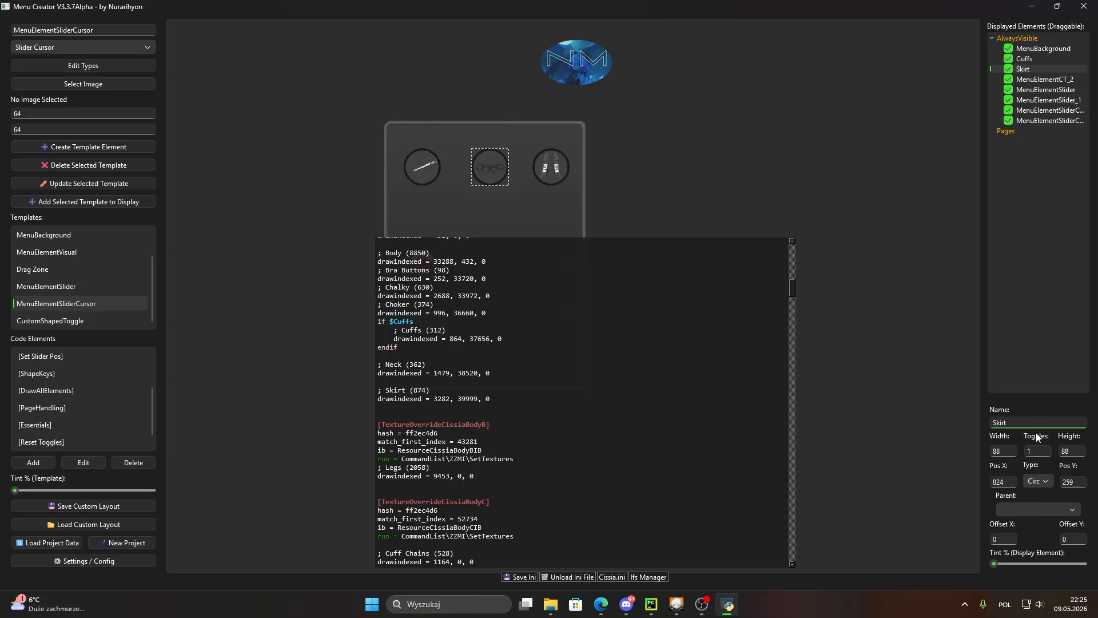
# Step: Wrap the Skirt (874) draw block in an if $Skirt condition in the INI code
pyautogui.click(872, 358)
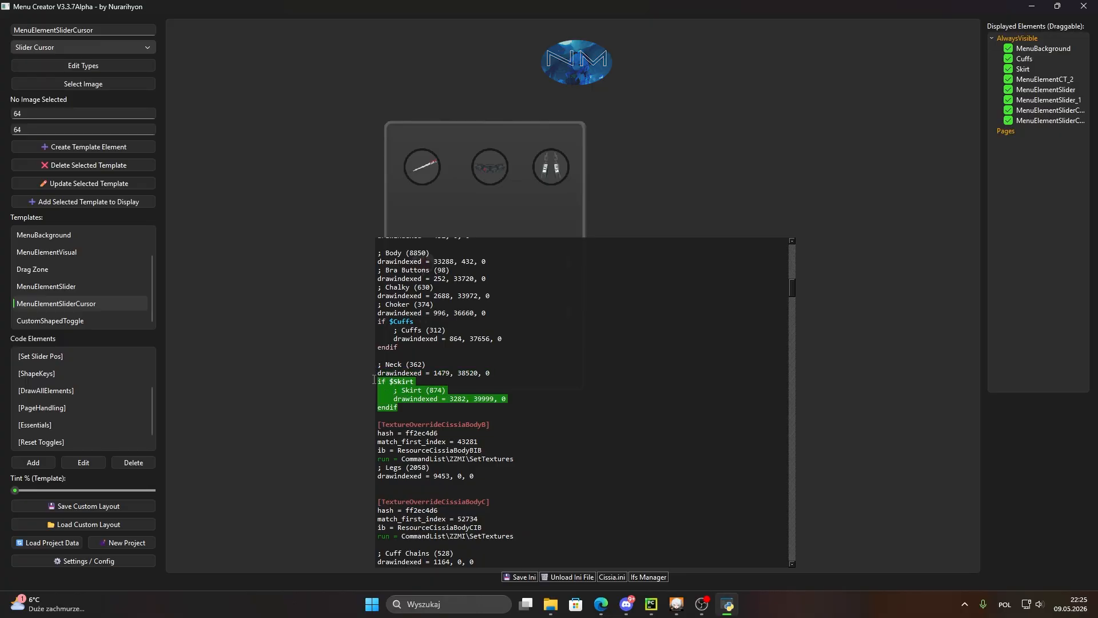
pyautogui.moveTo(375, 379); pyautogui.dragTo(415, 381)
pyautogui.scroll(-1, 424, 395)
pyautogui.click(396, 348)
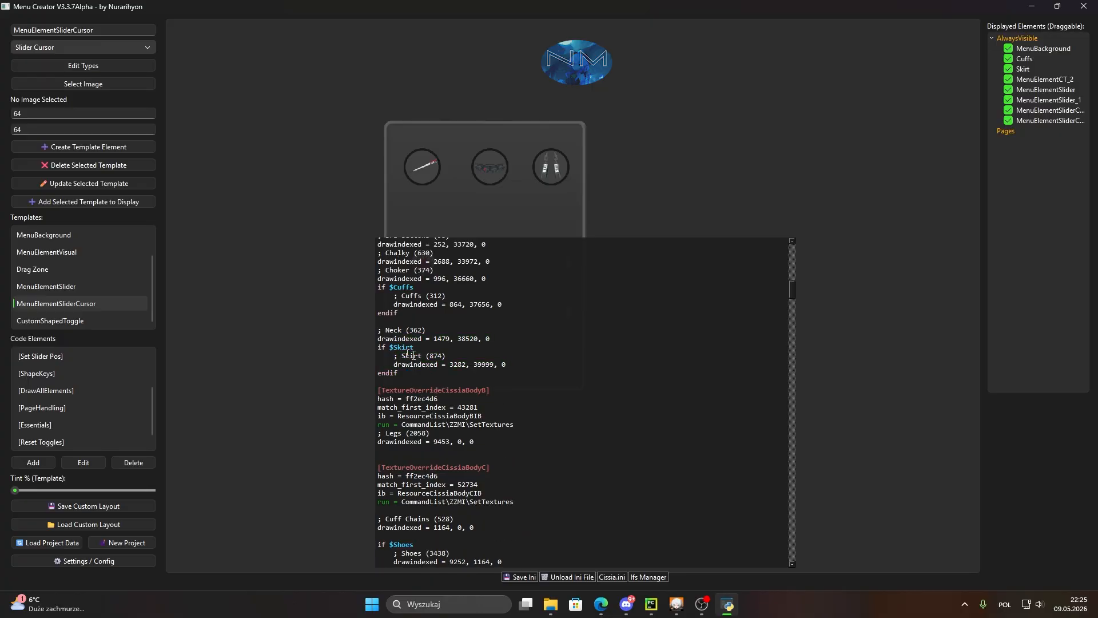
pyautogui.moveTo(516, 359); pyautogui.dragTo(446, 355)
pyautogui.click(432, 366)
# Step: Rename the left circle toggle as Tail and wrap the Tail (2215) draw block in an if $Tail condition
pyautogui.scroll(-4, 499, 387)
pyautogui.scroll(-7, 411, 441)
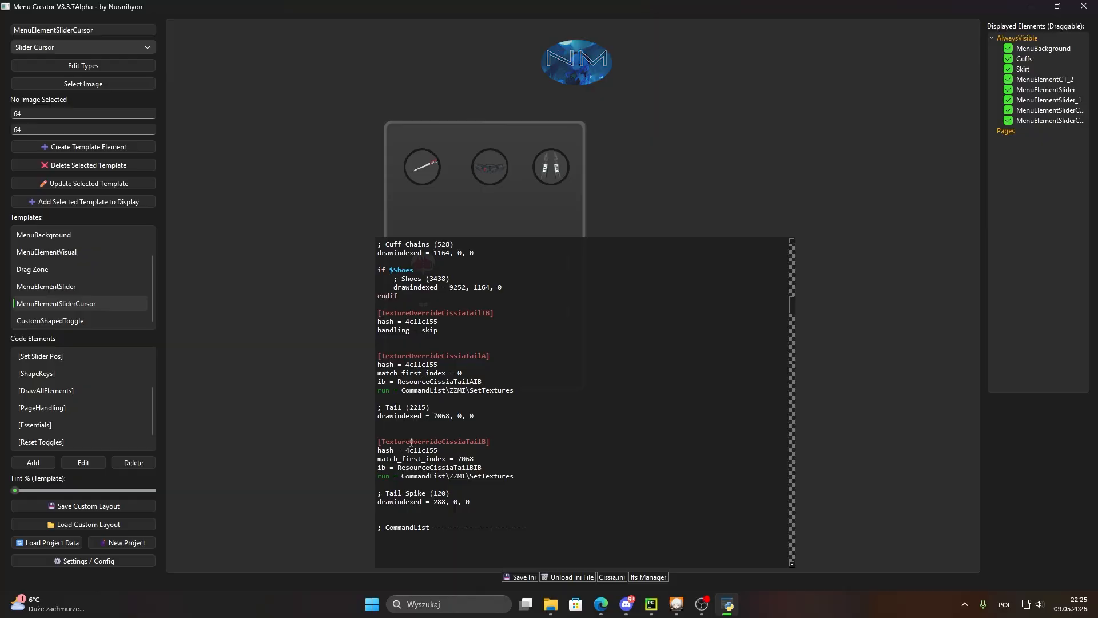
pyautogui.moveTo(491, 417); pyautogui.dragTo(378, 415)
pyautogui.click(426, 173)
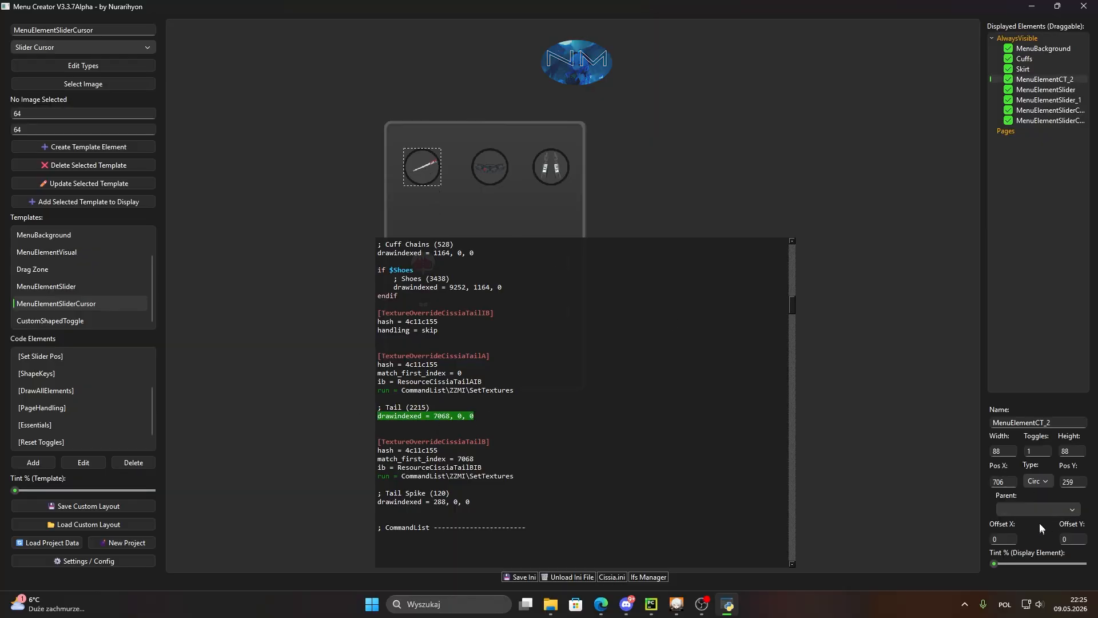
pyautogui.click(1055, 422)
pyautogui.hotkey('ctrl', 'a')
pyautogui.write('Tail')
pyautogui.click(836, 447)
# Step: Set the number of toggles to 2 for the Tail circle toggle
pyautogui.scroll(-2, 403, 410)
pyautogui.moveTo(452, 458); pyautogui.dragTo(380, 455)
pyautogui.click(417, 171)
pyautogui.moveTo(1048, 450); pyautogui.dragTo(1028, 451)
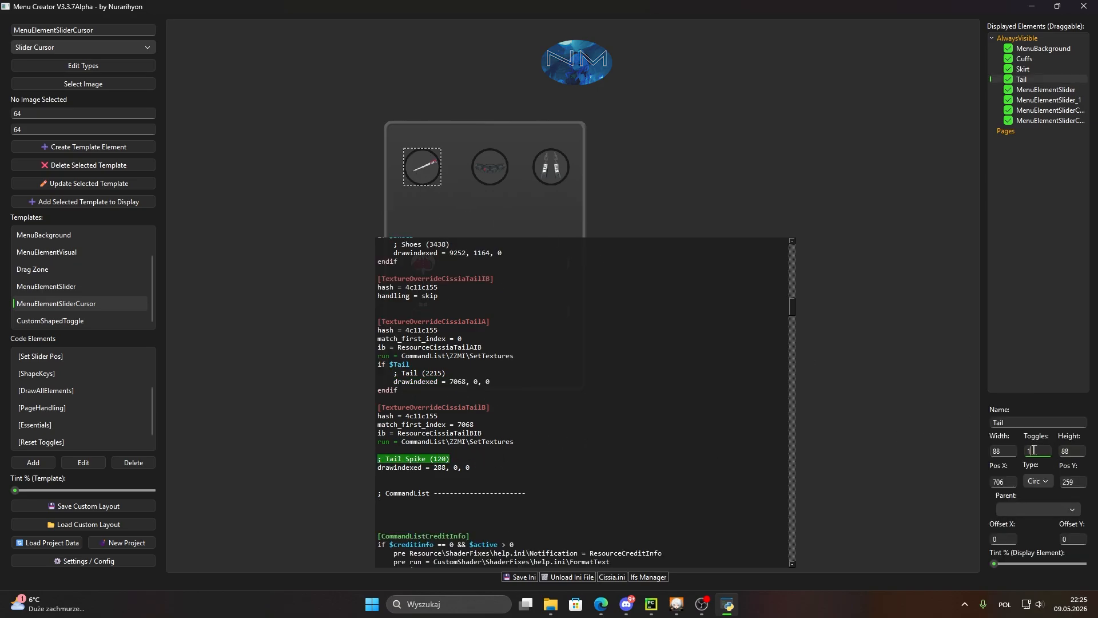
pyautogui.write('2')
pyautogui.click(894, 405)
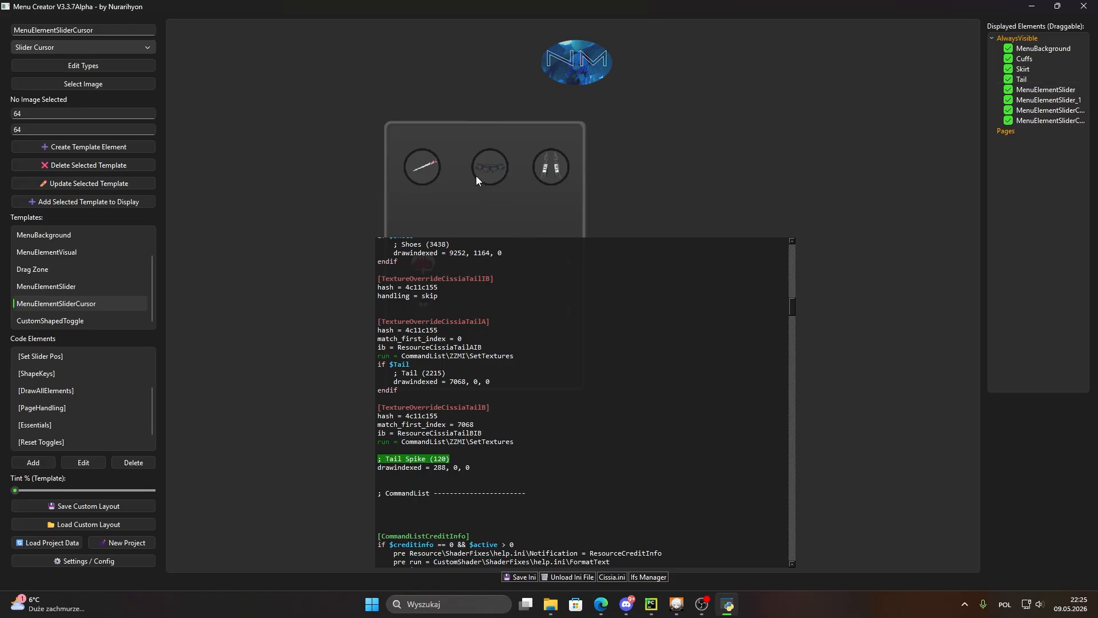
# Step: Make the Tail (2215) draw block conditional on $Tail == 0 and the Tail Spike (120) block on $Tail == 1
pyautogui.moveTo(476, 176); pyautogui.dragTo(508, 179)
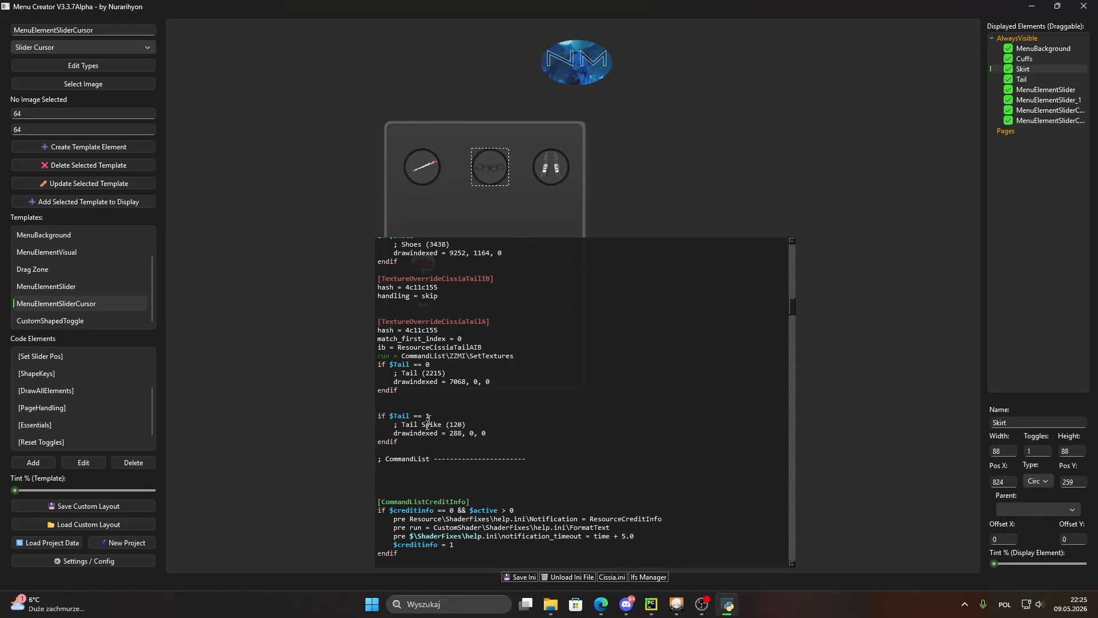
pyautogui.moveTo(398, 441); pyautogui.dragTo(352, 413)
# Step: Change the Tail (2215) block's condition in TextureOverrideCissiaTailA to $Tail ==2 through the Ifs Manager and check it in the INI code
pyautogui.click(652, 576)
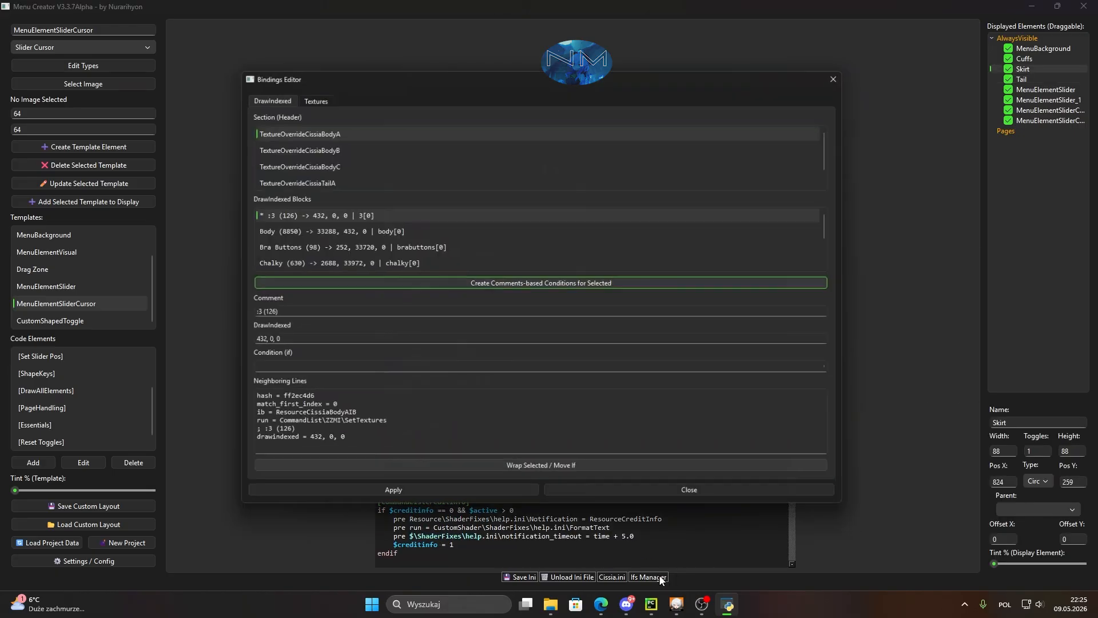
pyautogui.scroll(-3, 314, 235)
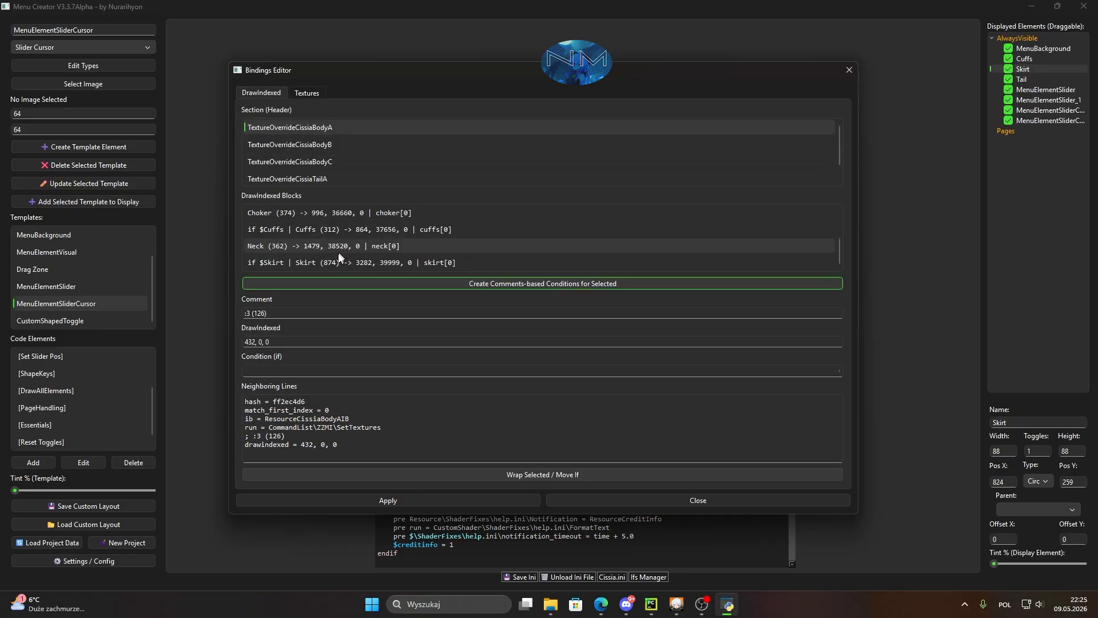
pyautogui.click(307, 179)
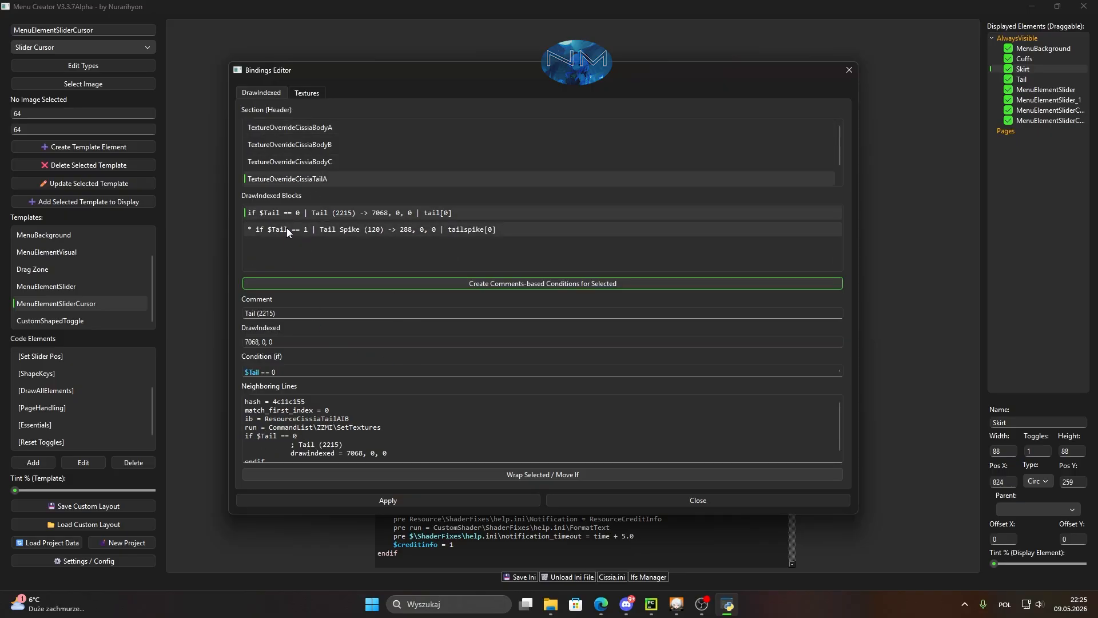
pyautogui.click(271, 372)
pyautogui.write('1')
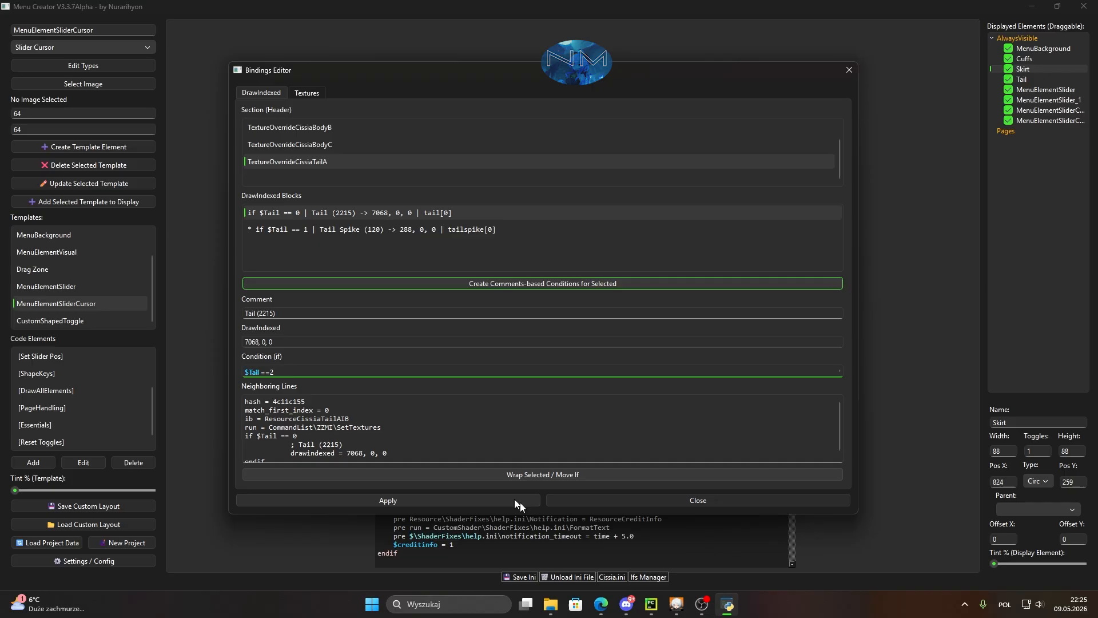
pyautogui.click(478, 501)
pyautogui.click(617, 502)
pyautogui.scroll(-5, 567, 497)
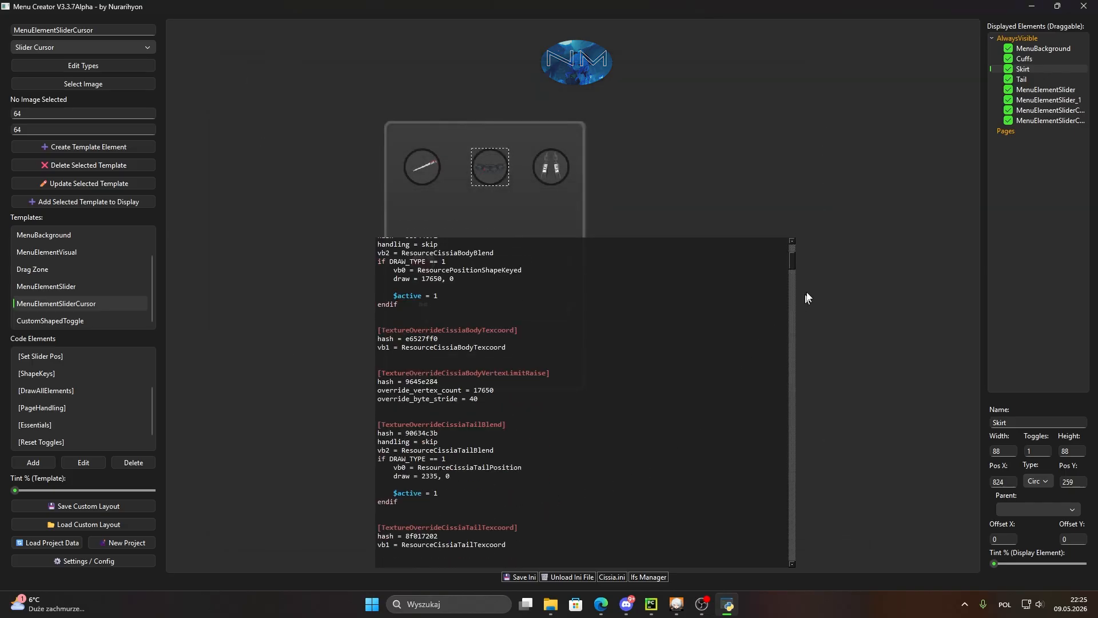
pyautogui.moveTo(796, 301)
pyautogui.mouseDown()
pyautogui.moveTo(796, 264)
pyautogui.moveTo(795, 307)
pyautogui.mouseUp()
pyautogui.moveTo(456, 414); pyautogui.dragTo(424, 427)
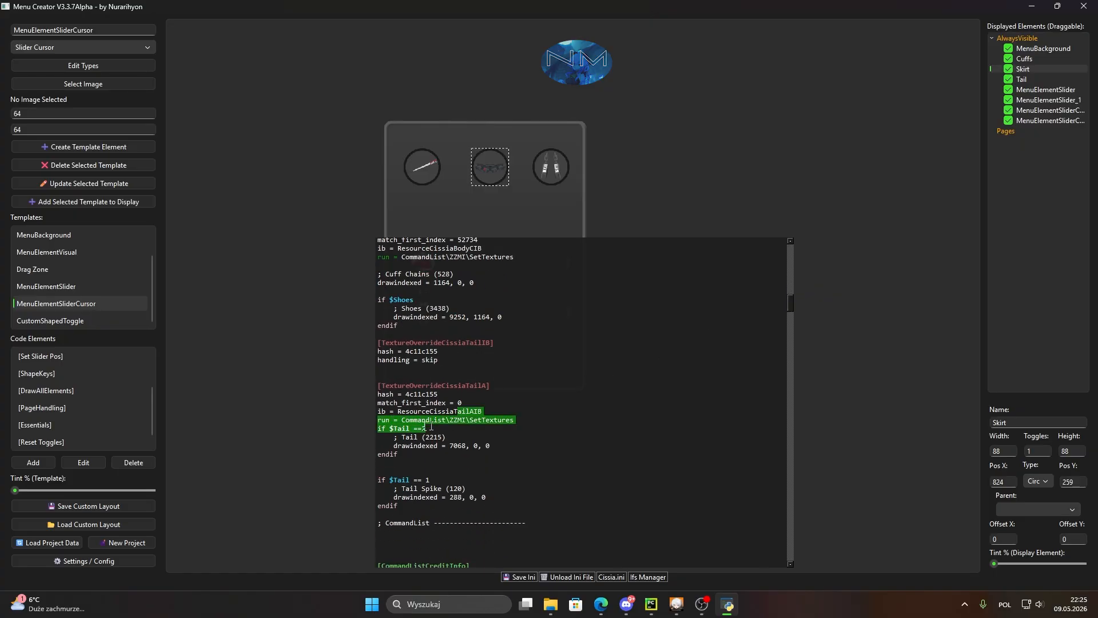
# Step: Recheck the Tail (2215) block's $Tail condition in the Bindings Editor
pyautogui.click(652, 577)
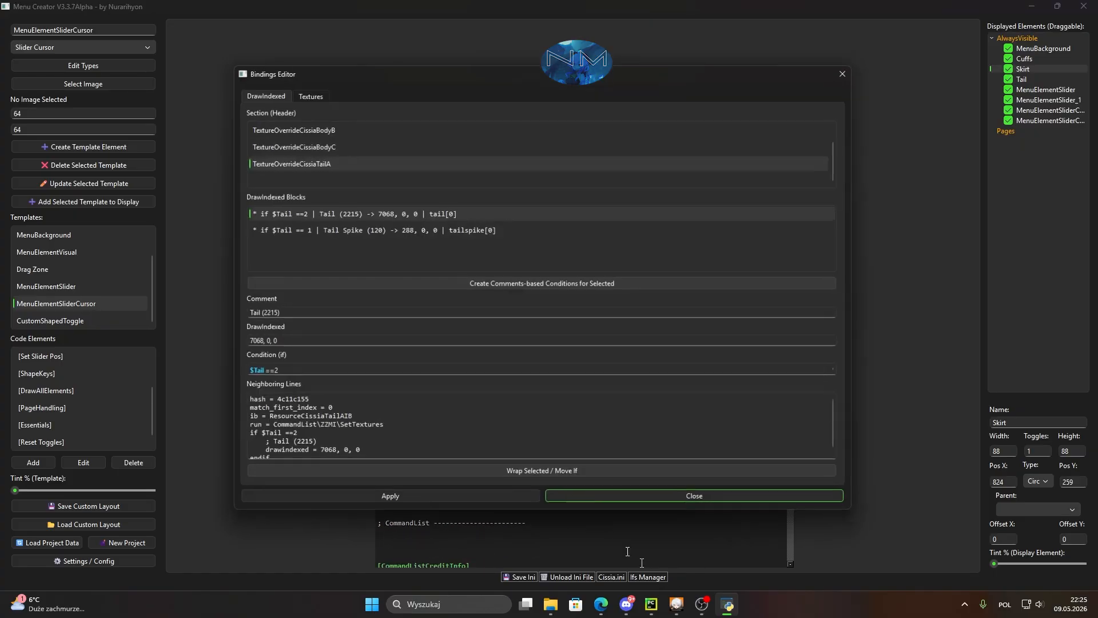
pyautogui.click(271, 372)
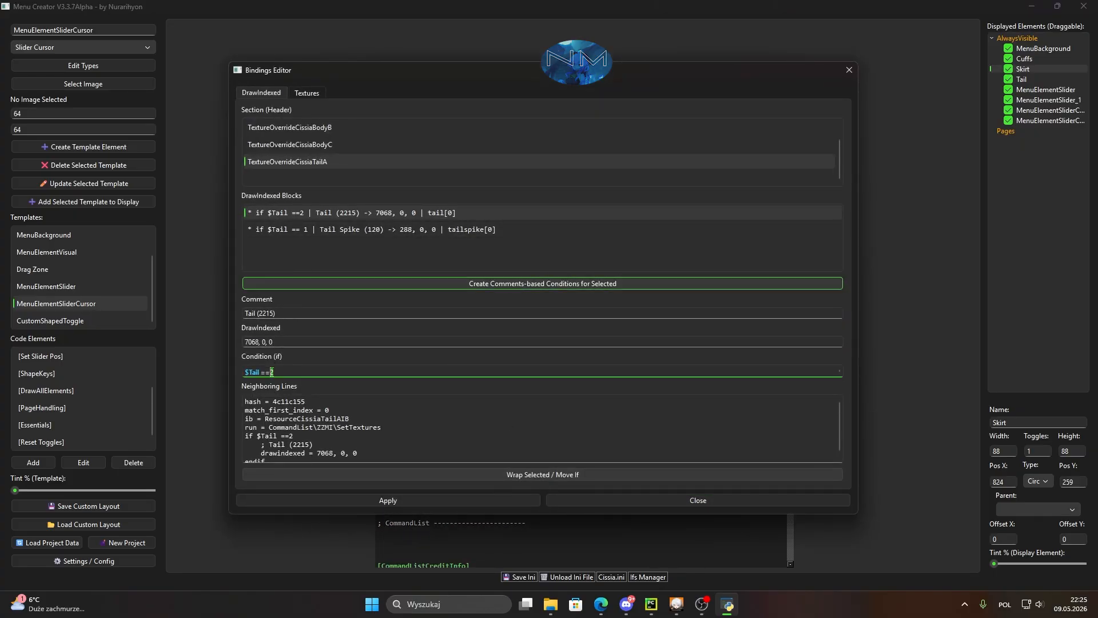
pyautogui.click(594, 498)
# Step: Disable Auto IF in the settings, try moving the Cuffs circle toggle, and undo the move
pyautogui.click(108, 561)
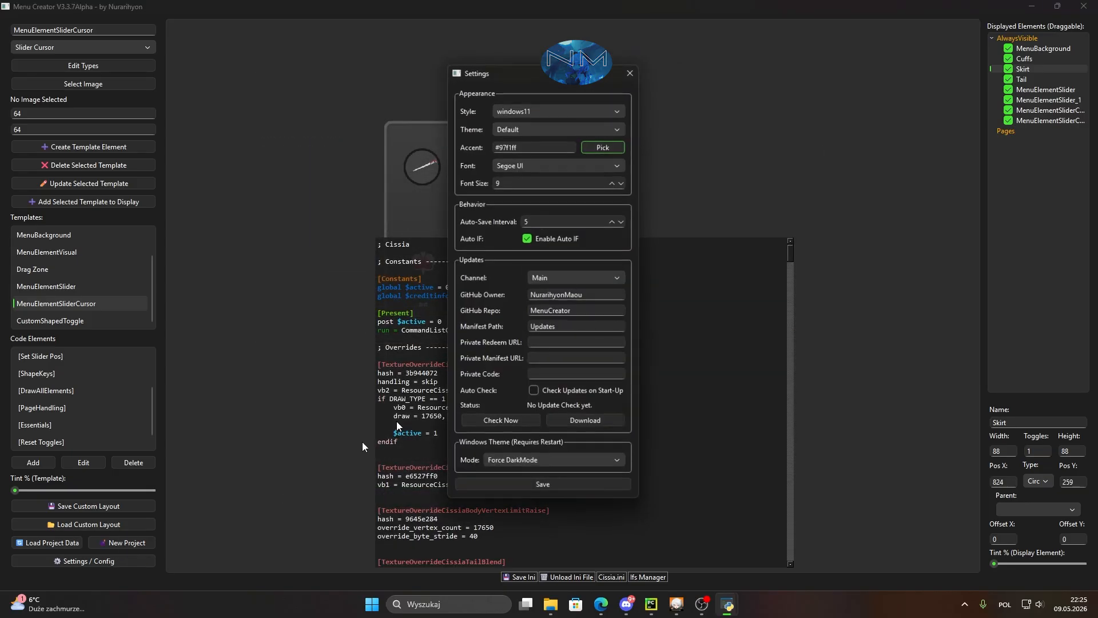
pyautogui.click(563, 238)
pyautogui.click(535, 489)
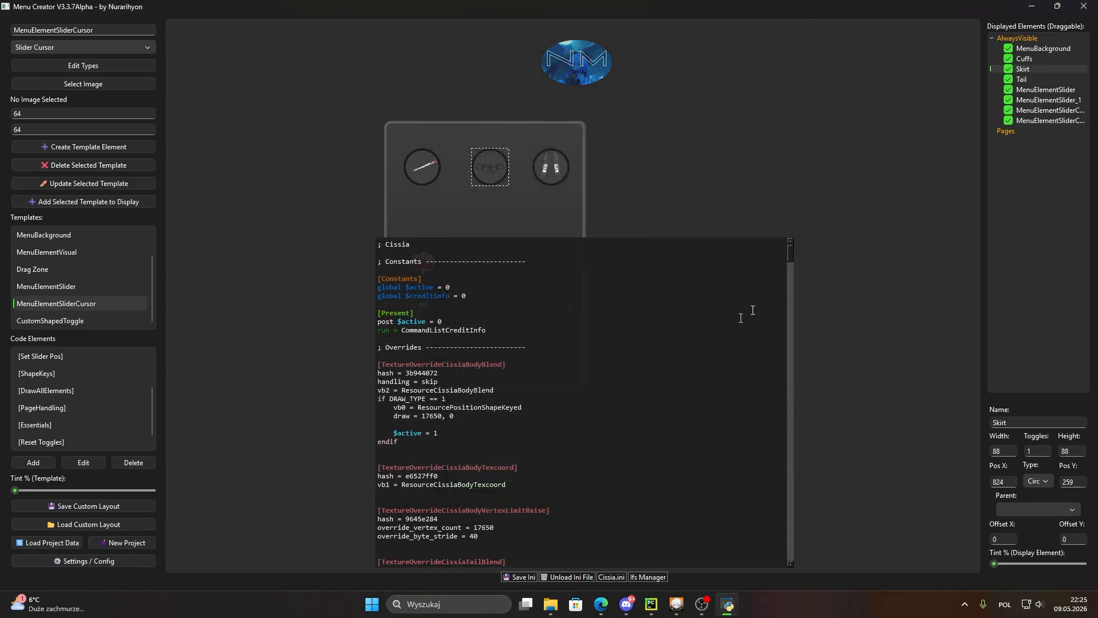
pyautogui.moveTo(789, 252); pyautogui.dragTo(817, 289)
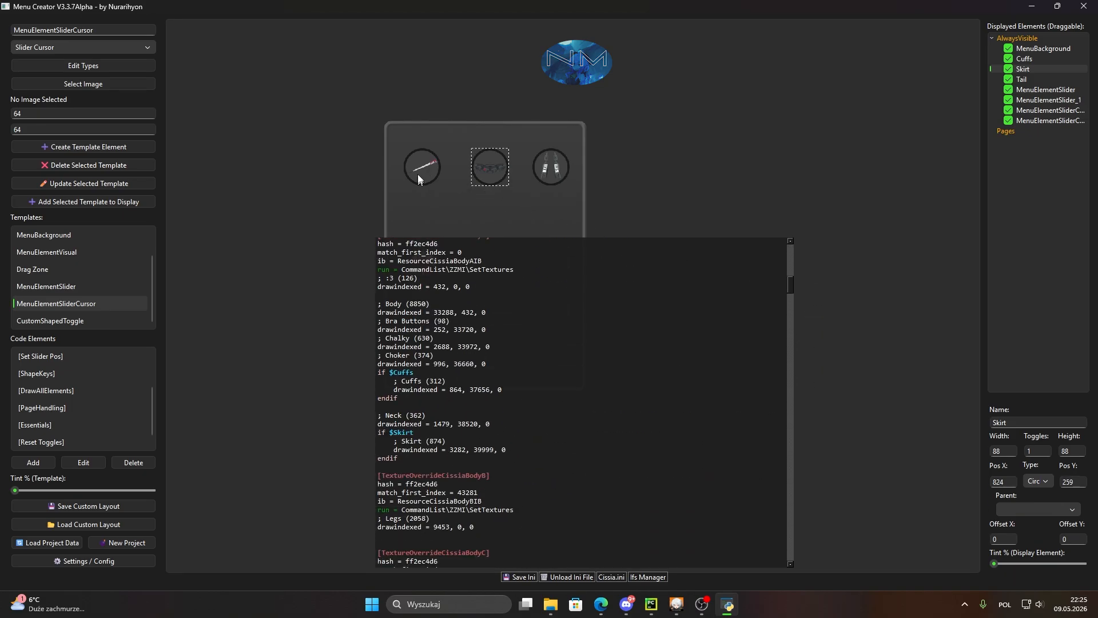
pyautogui.moveTo(557, 170); pyautogui.dragTo(626, 160)
pyautogui.hotkey('ctrl', 'z')
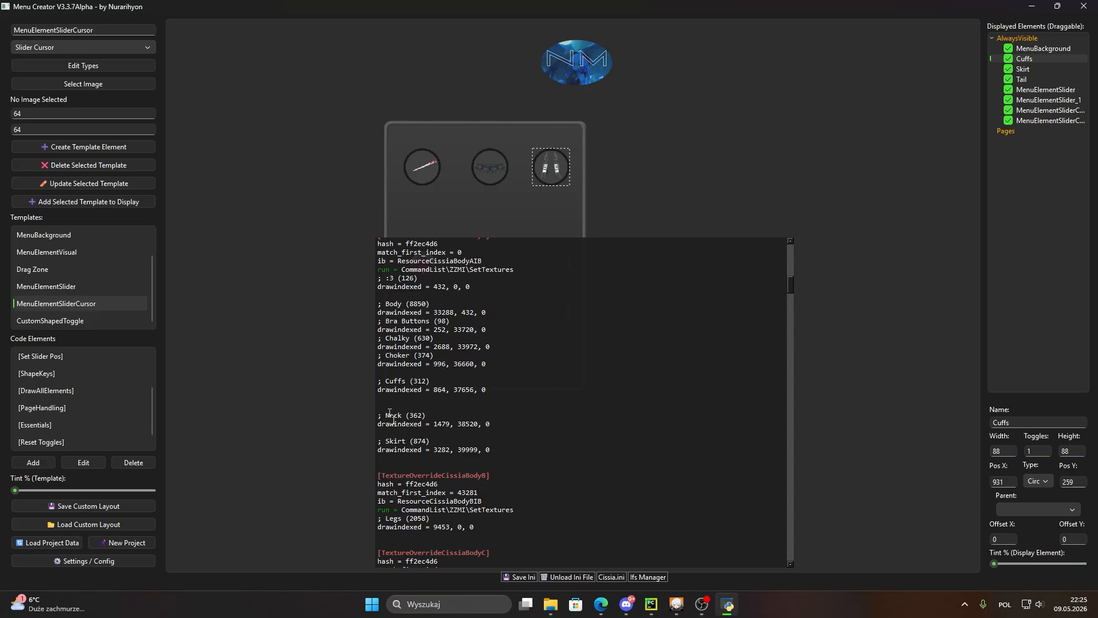
# Step: Re-enable Auto IF in the settings and select the Tail circle toggle to refresh the conditions in the INI code
pyautogui.click(125, 564)
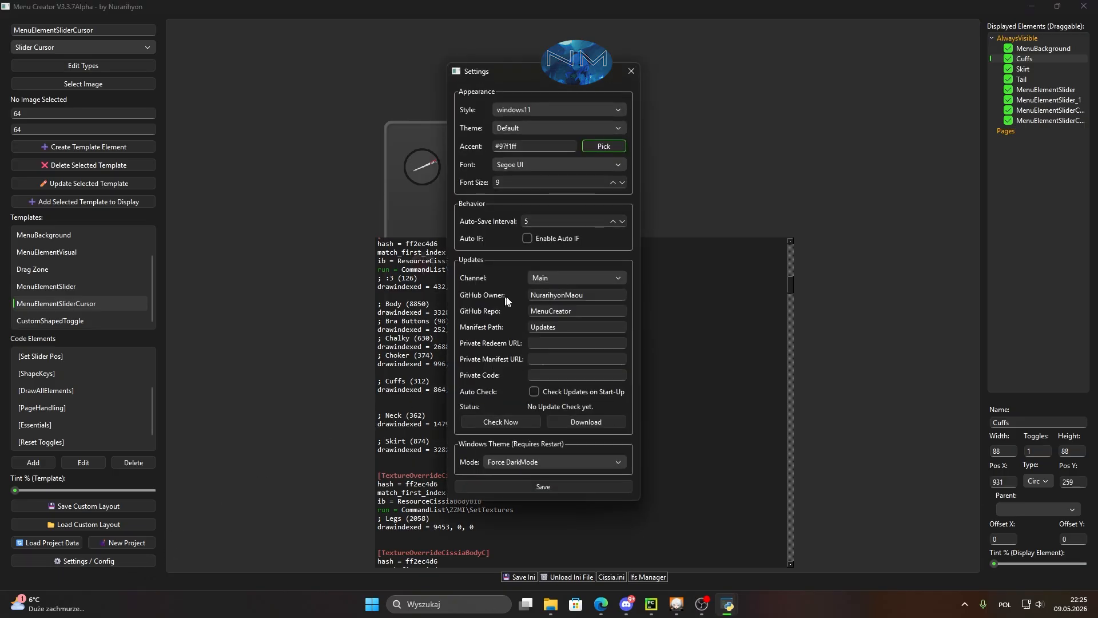
pyautogui.click(540, 237)
pyautogui.click(541, 487)
pyautogui.click(402, 169)
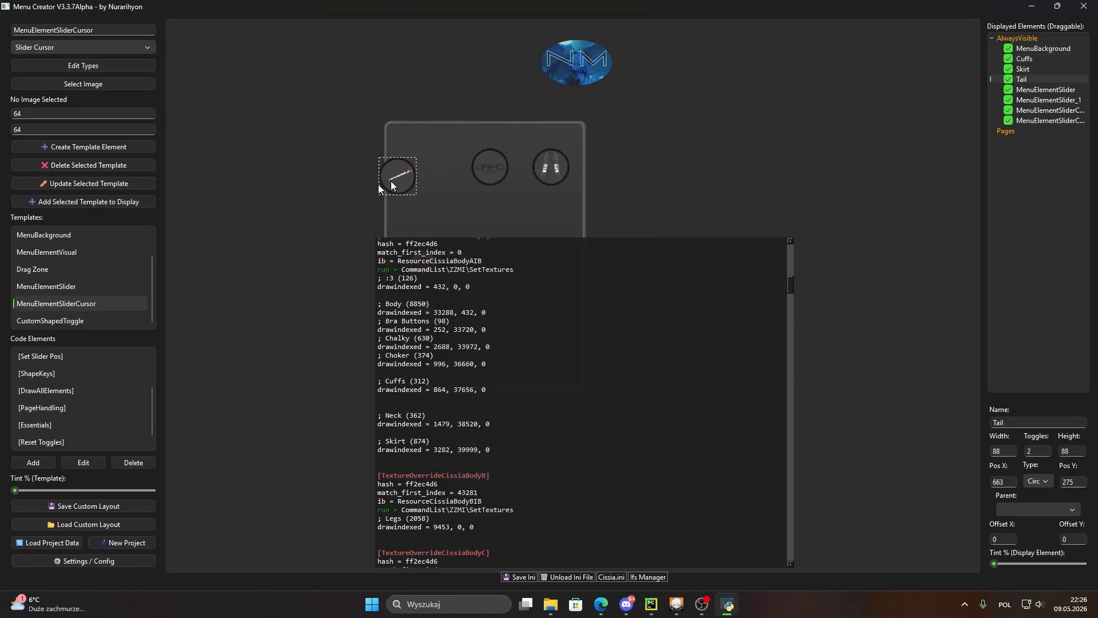
pyautogui.click(257, 429)
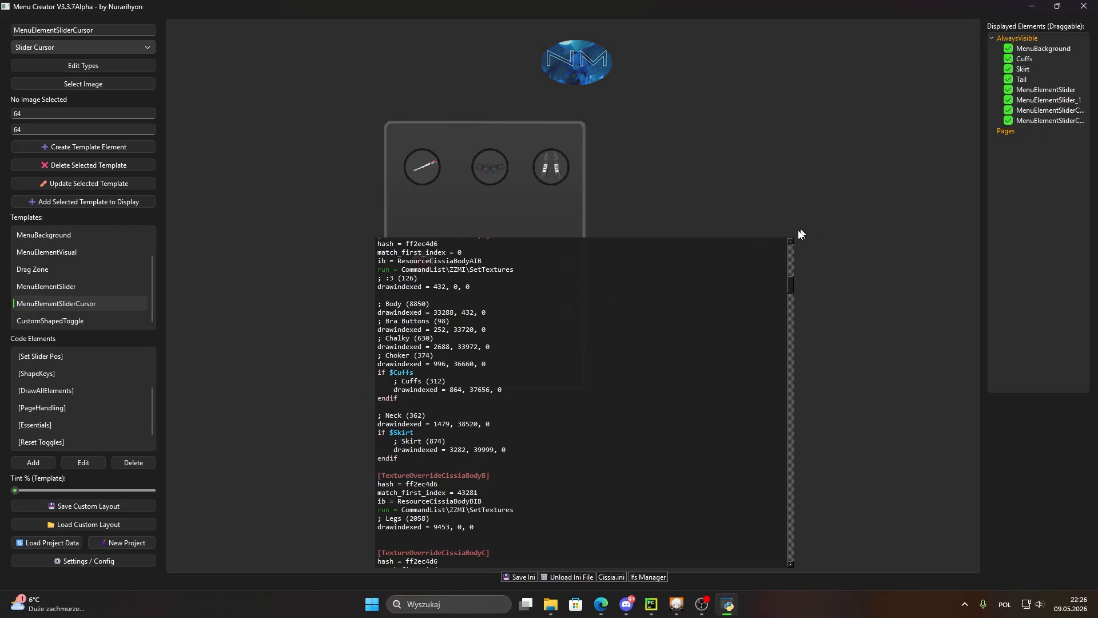
# Step: Shrink the INI code area to reveal the sliders and rename the upper slider bar as Breasts
pyautogui.scroll(1, 773, 341)
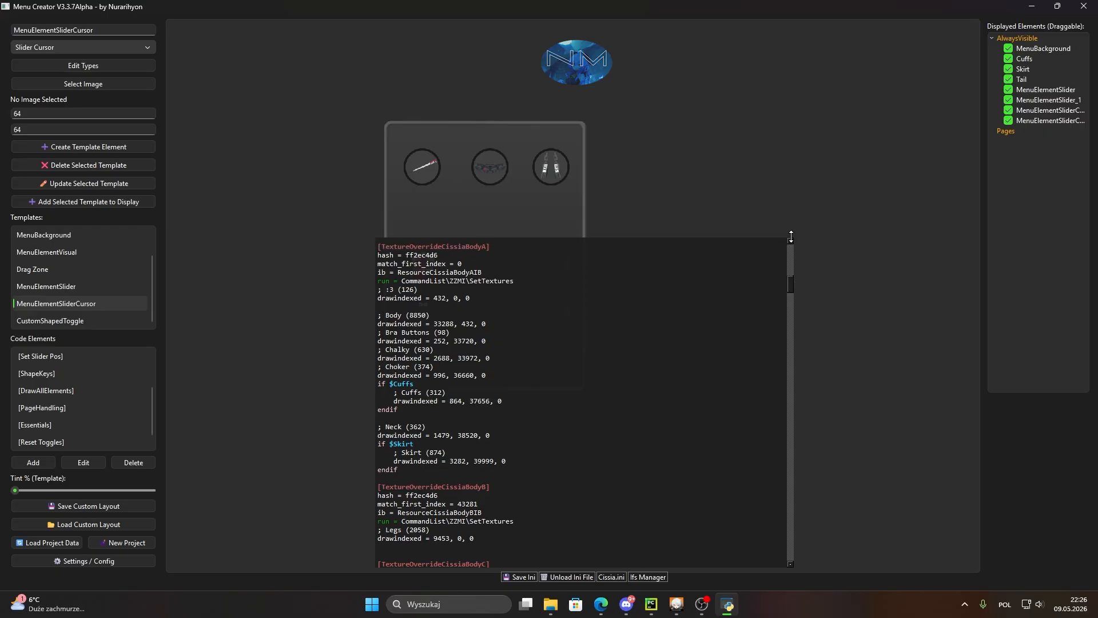
pyautogui.moveTo(793, 237); pyautogui.dragTo(793, 436)
pyautogui.click(530, 269)
pyautogui.click(1072, 422)
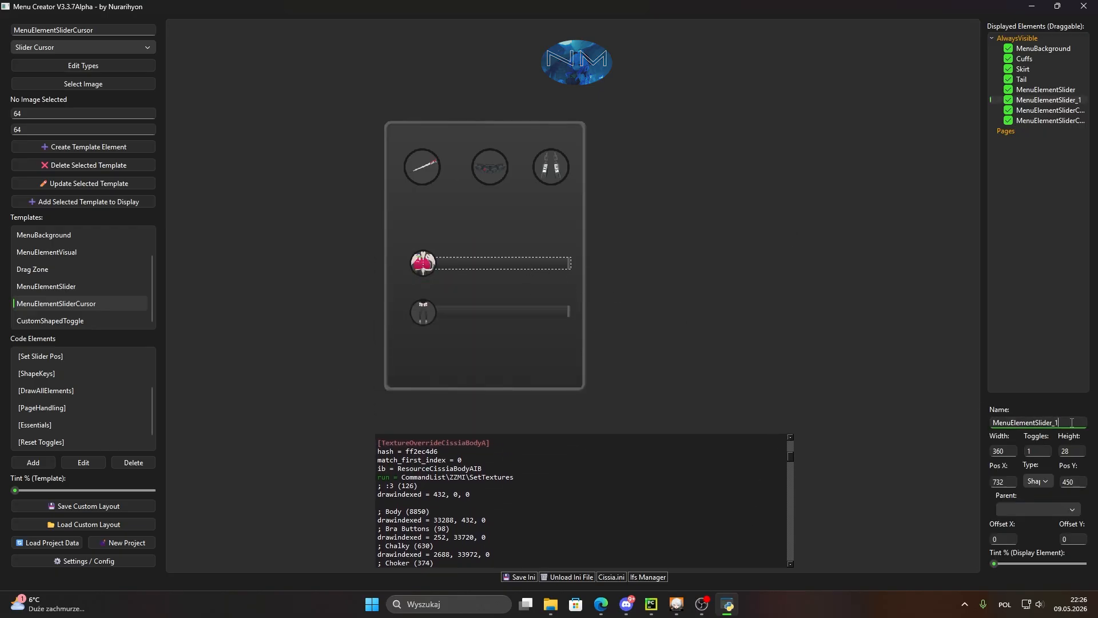
pyautogui.hotkey('ctrl', 'a')
pyautogui.write('Brea')
# Step: Rename the lower slider bar as Hips
pyautogui.click(516, 315)
pyautogui.click(1044, 422)
pyautogui.hotkey('ctrl', 'a')
pyautogui.write('H')
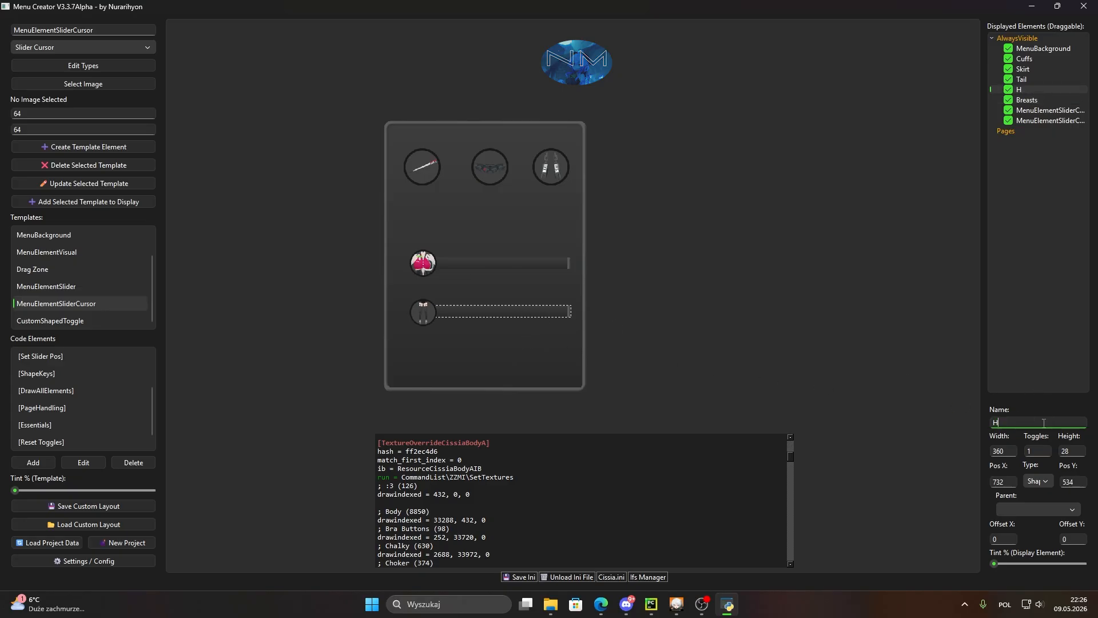
pyautogui.write('ips')
pyautogui.click(815, 396)
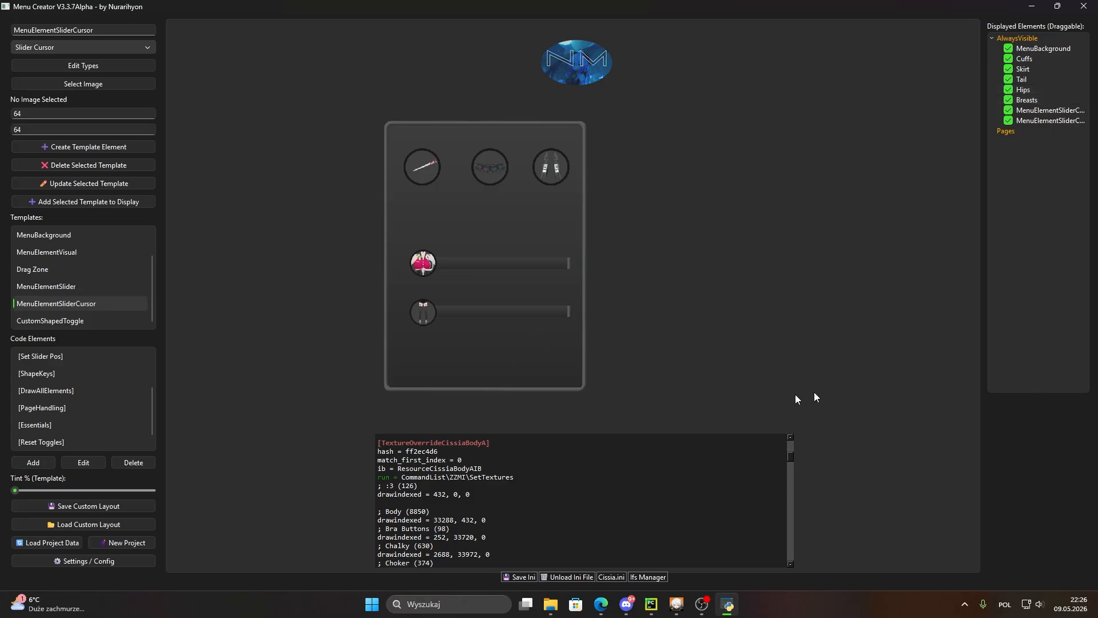
# Step: Examine the ShapeKey Slider type's INI code, especially the ResourcePosition section and its Position.buf filename
pyautogui.click(524, 267)
pyautogui.click(116, 65)
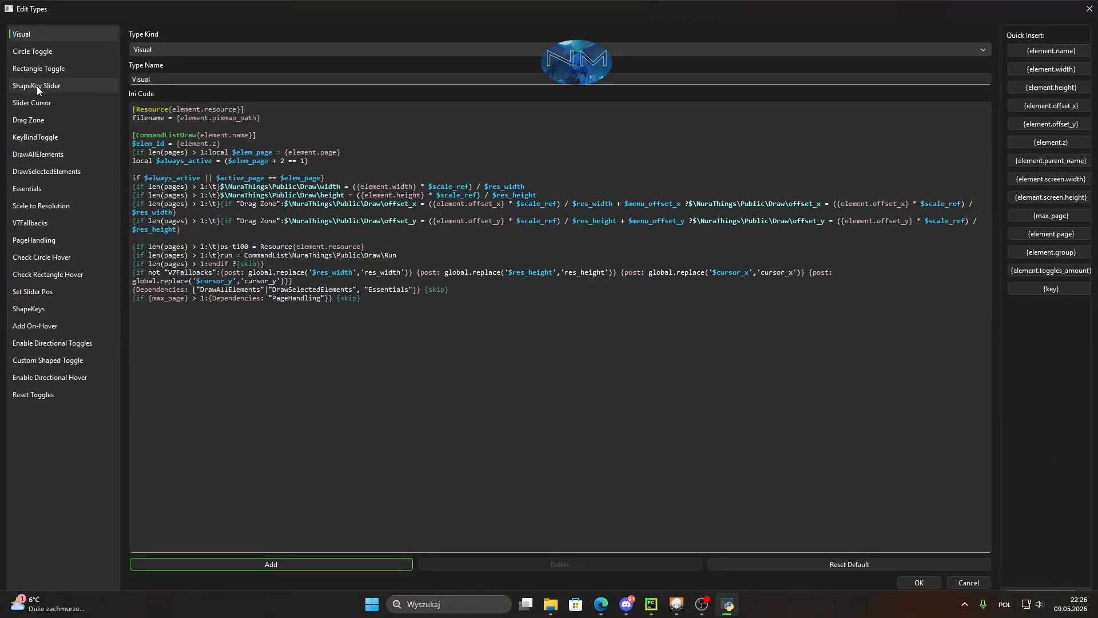
pyautogui.click(38, 69)
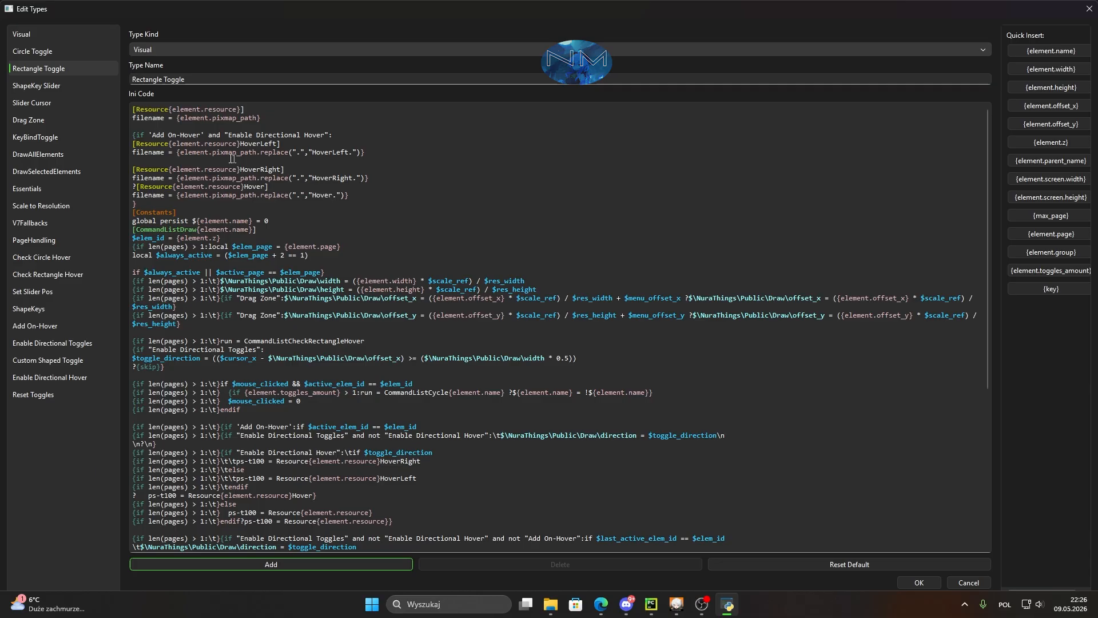
pyautogui.click(63, 85)
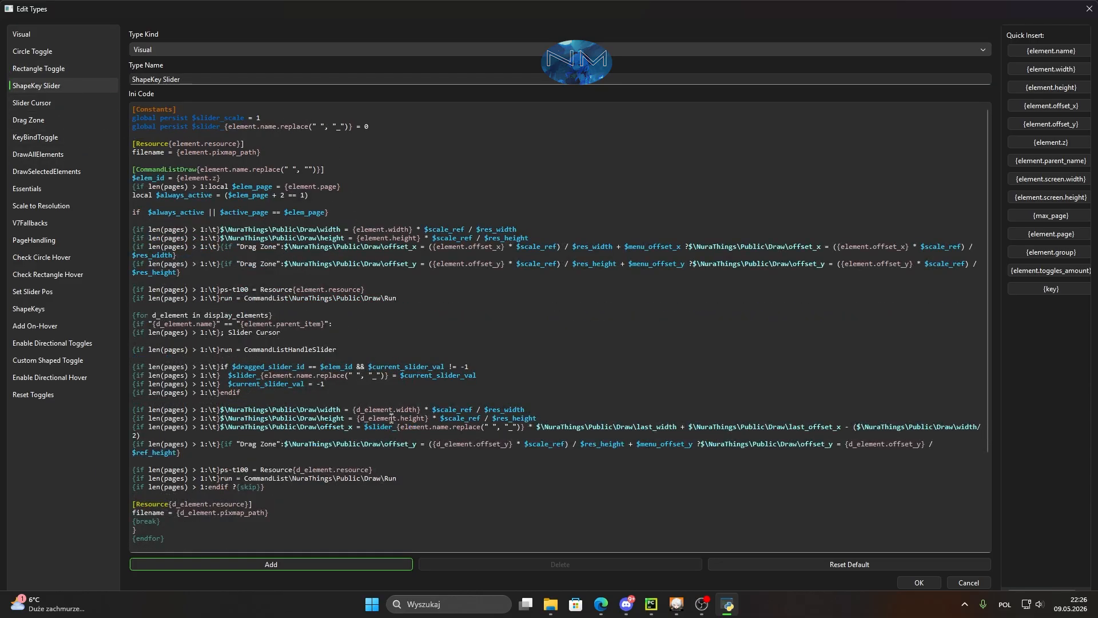
pyautogui.scroll(-5, 391, 418)
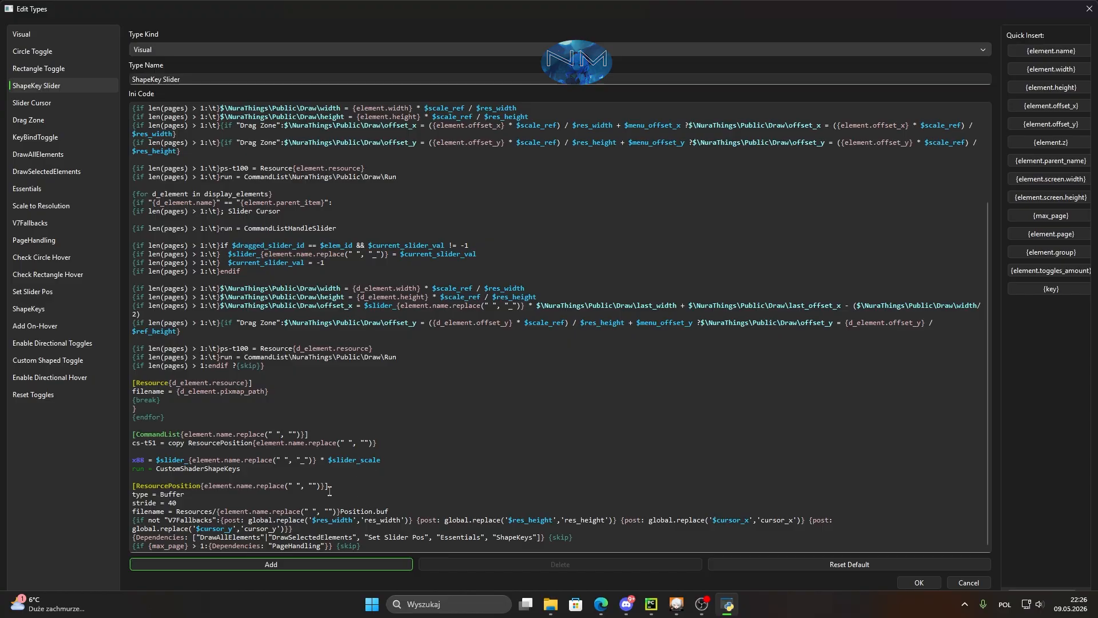
pyautogui.moveTo(176, 511); pyautogui.dragTo(138, 491)
pyautogui.click(353, 518)
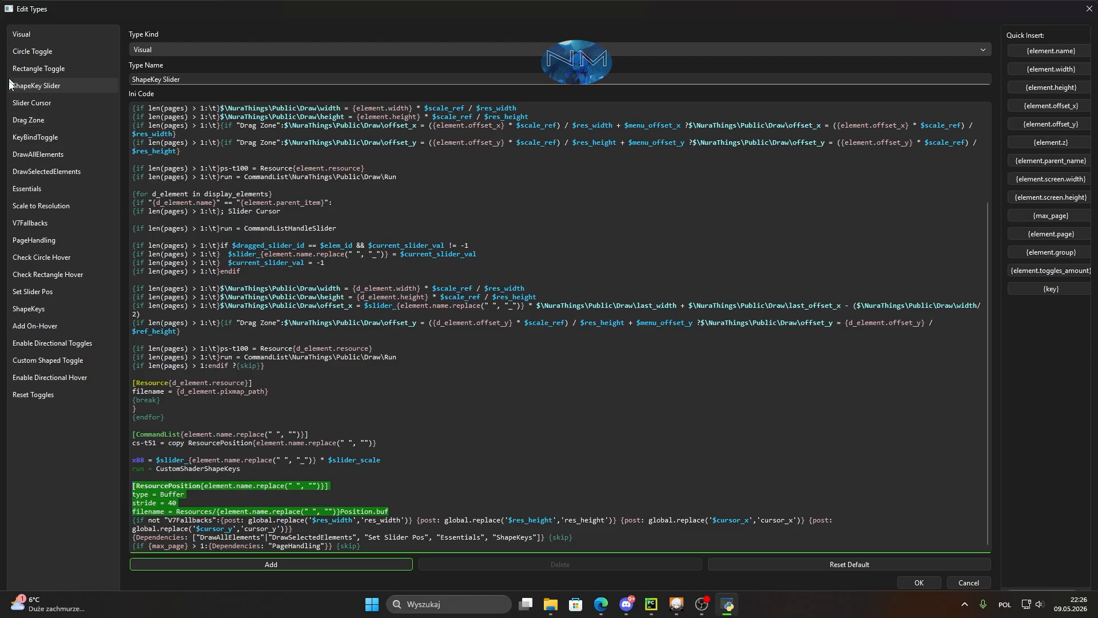
pyautogui.moveTo(398, 513); pyautogui.dragTo(342, 513)
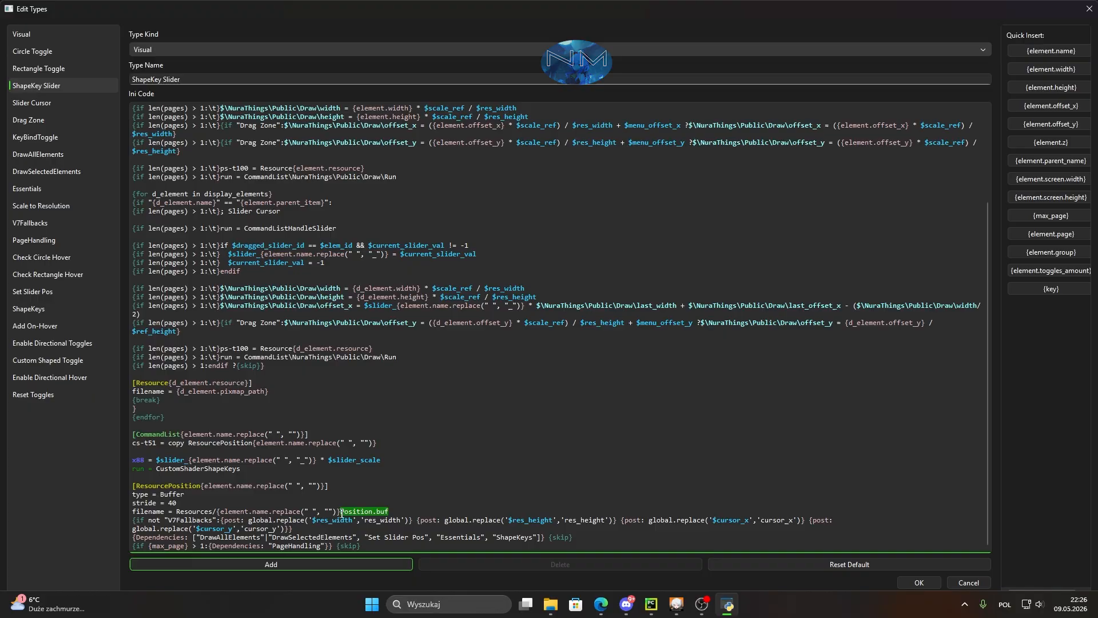
pyautogui.press('Escape')
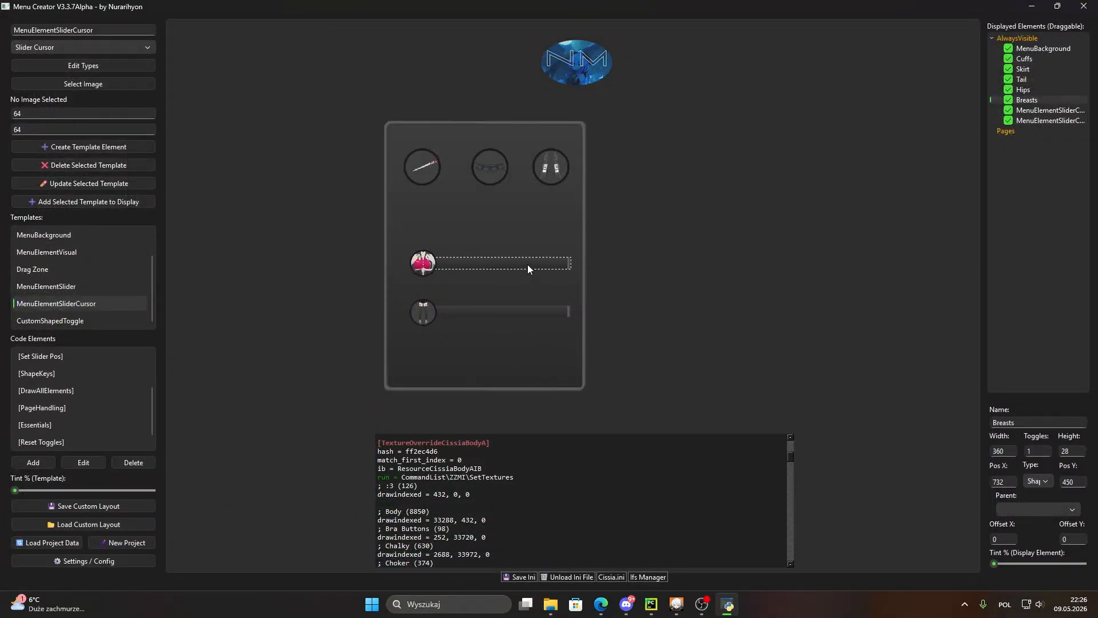
# Step: Rename the upper slider's cursor element as BreastsCursor
pyautogui.click(1027, 506)
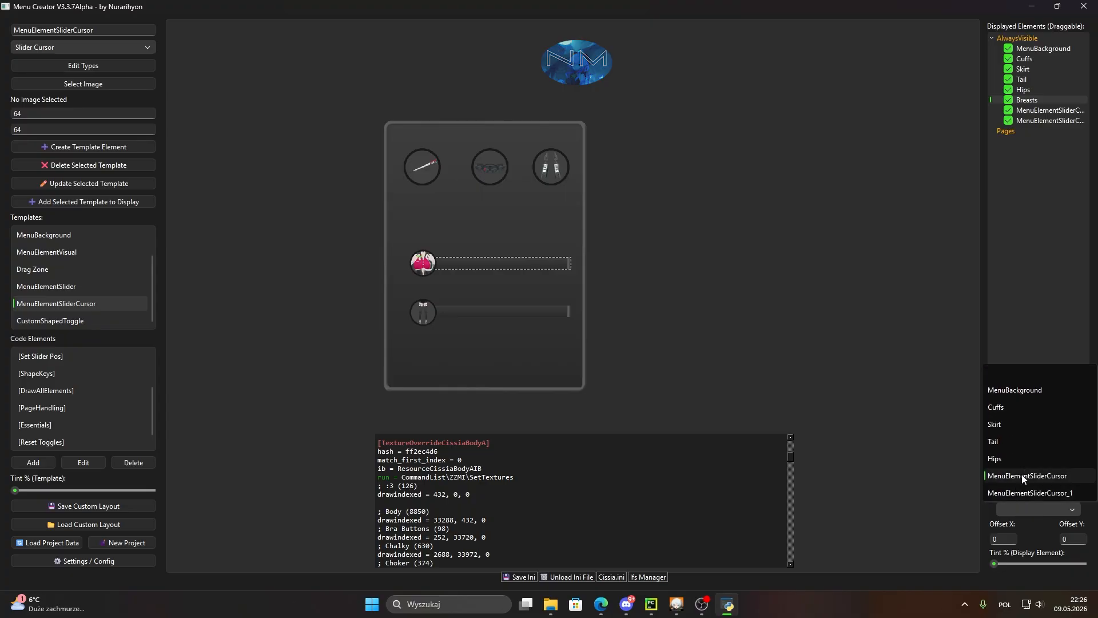
pyautogui.click(426, 264)
pyautogui.click(1051, 423)
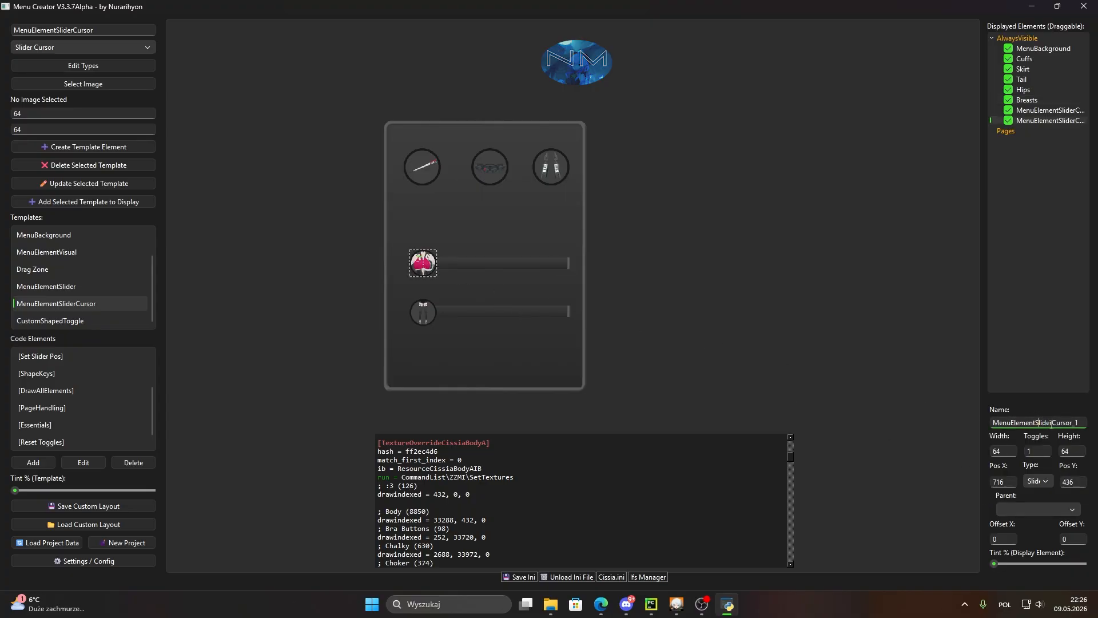
pyautogui.hotkey('ctrl', 'a')
pyautogui.write('BreastsCu')
# Step: Rename the lower slider's cursor element as HipsCursor
pyautogui.click(432, 320)
pyautogui.click(1045, 422)
pyautogui.hotkey('ctrl', 'a')
pyautogui.write('HipsCursor')
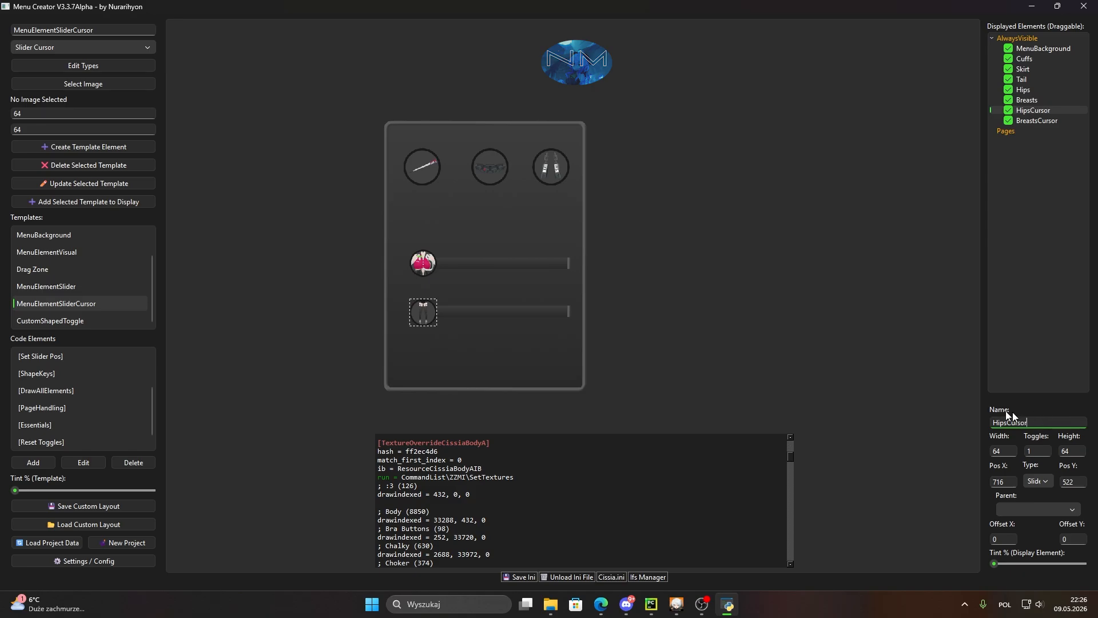
# Step: Set BreastsCursor as the parent of the Breasts slider and HipsCursor as the parent of the Hips slider
pyautogui.click(490, 277)
pyautogui.click(494, 264)
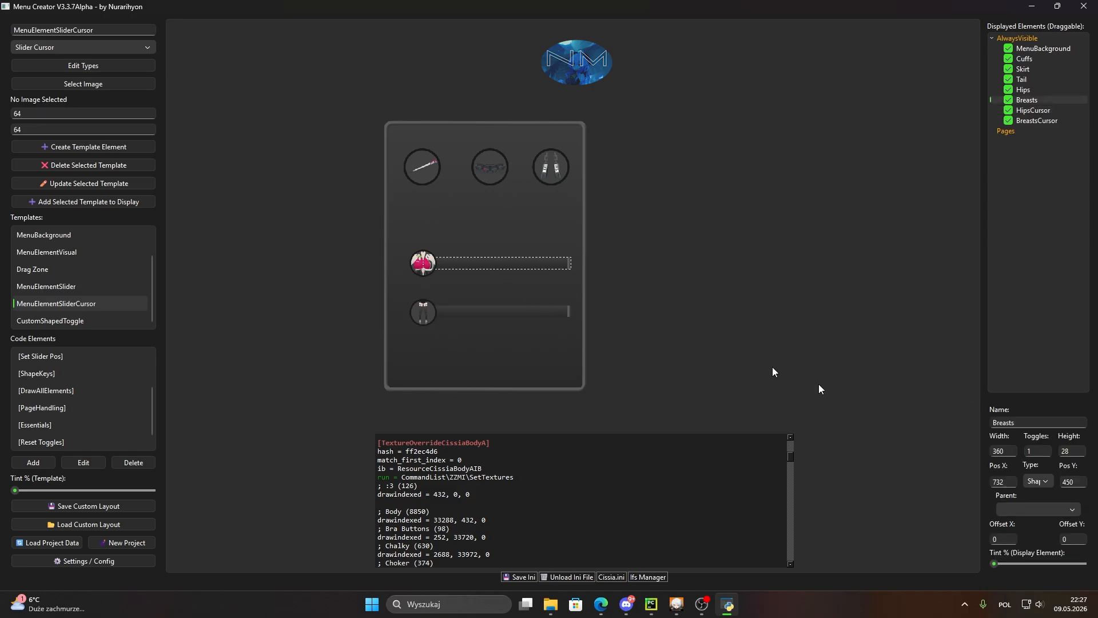
pyautogui.click(1037, 509)
pyautogui.click(1027, 492)
pyautogui.click(515, 310)
pyautogui.click(1044, 510)
pyautogui.click(1033, 476)
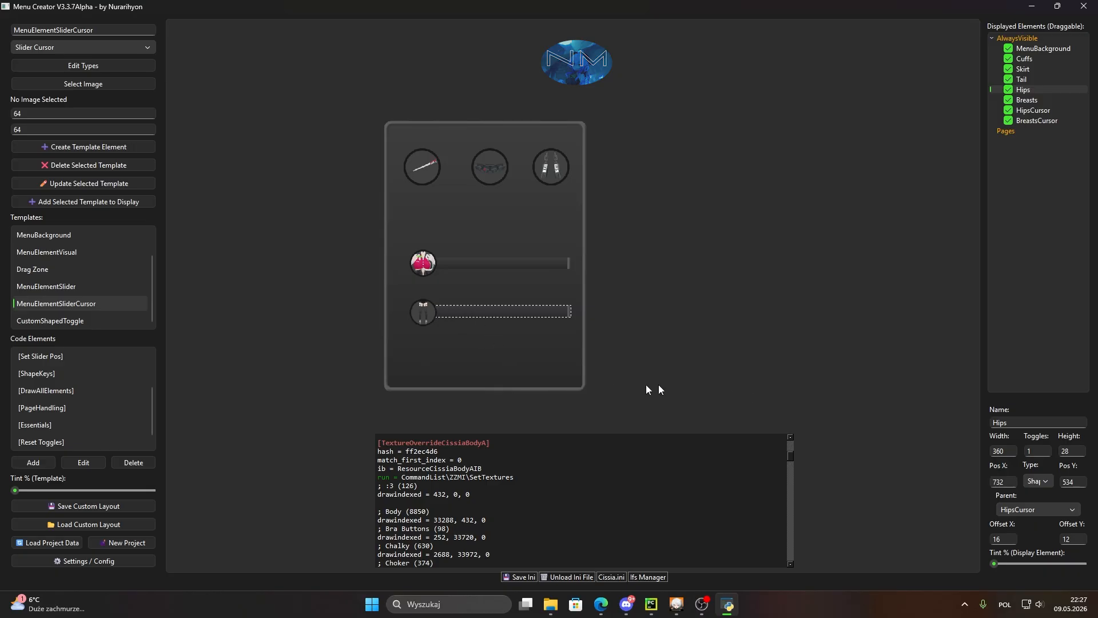
# Step: Examine the ShapeKeys code element's parameters, including its position buffer and vertex count, and the available resources
pyautogui.click(75, 373)
pyautogui.scroll(-1, 93, 446)
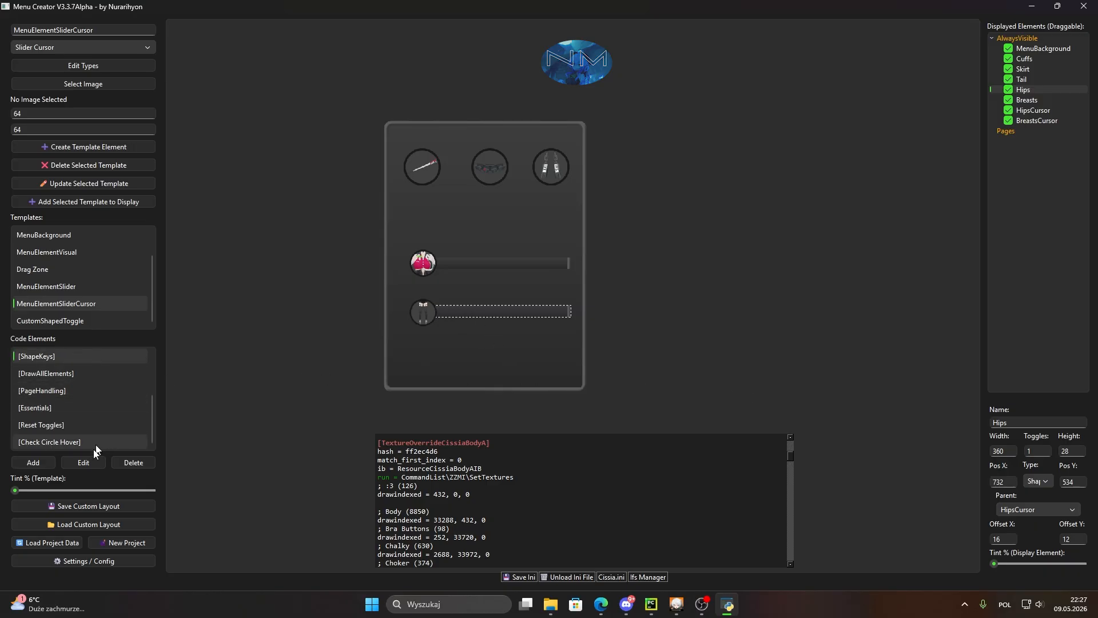
pyautogui.click(89, 465)
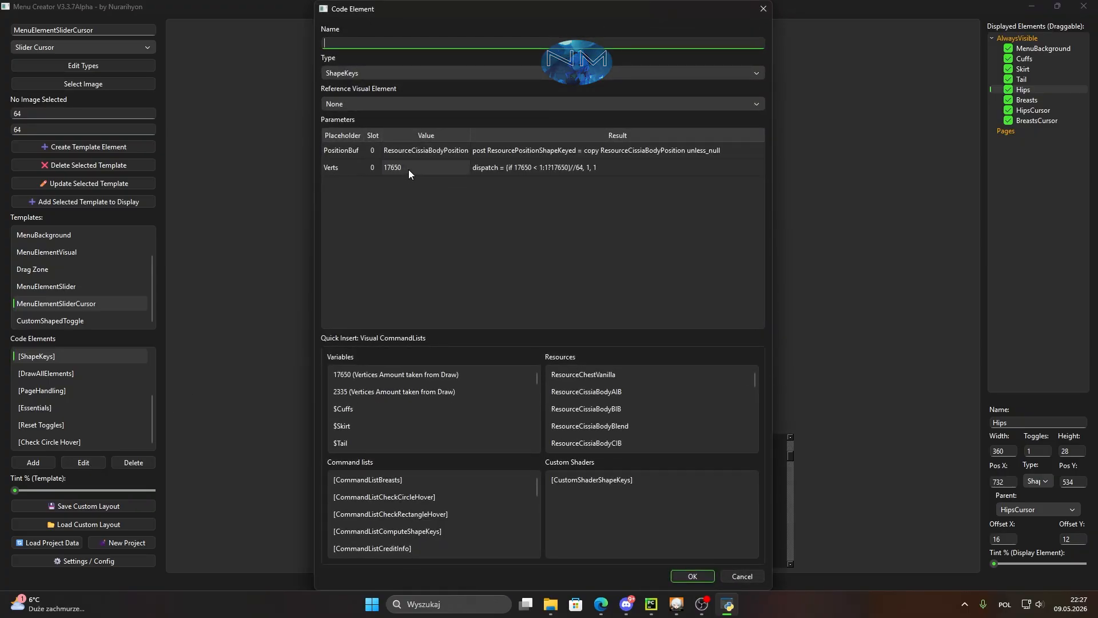
pyautogui.scroll(-5, 642, 422)
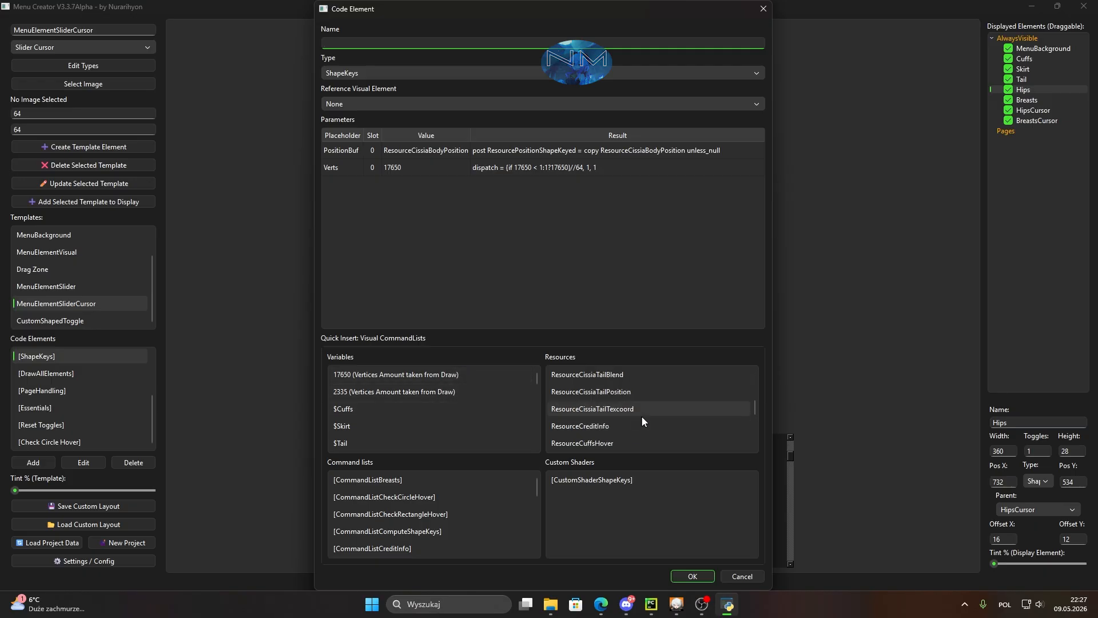
pyautogui.scroll(-1, 646, 421)
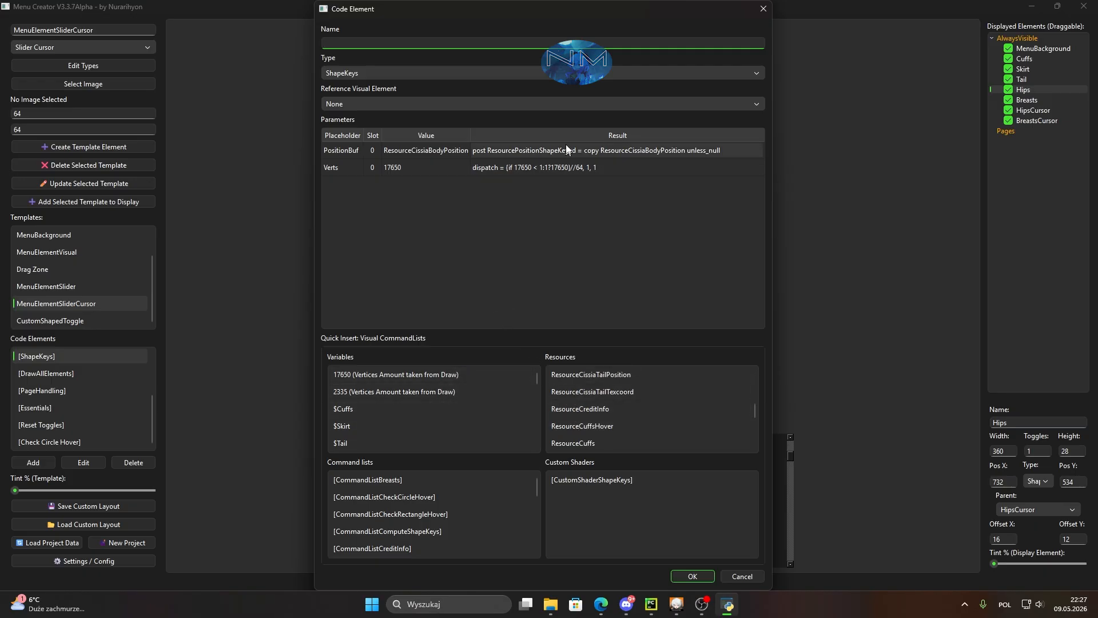
pyautogui.press('Escape')
# Step: Review the parameters of the Menu KeyBindToggle and the Reset Toggles code elements
pyautogui.scroll(2, 97, 407)
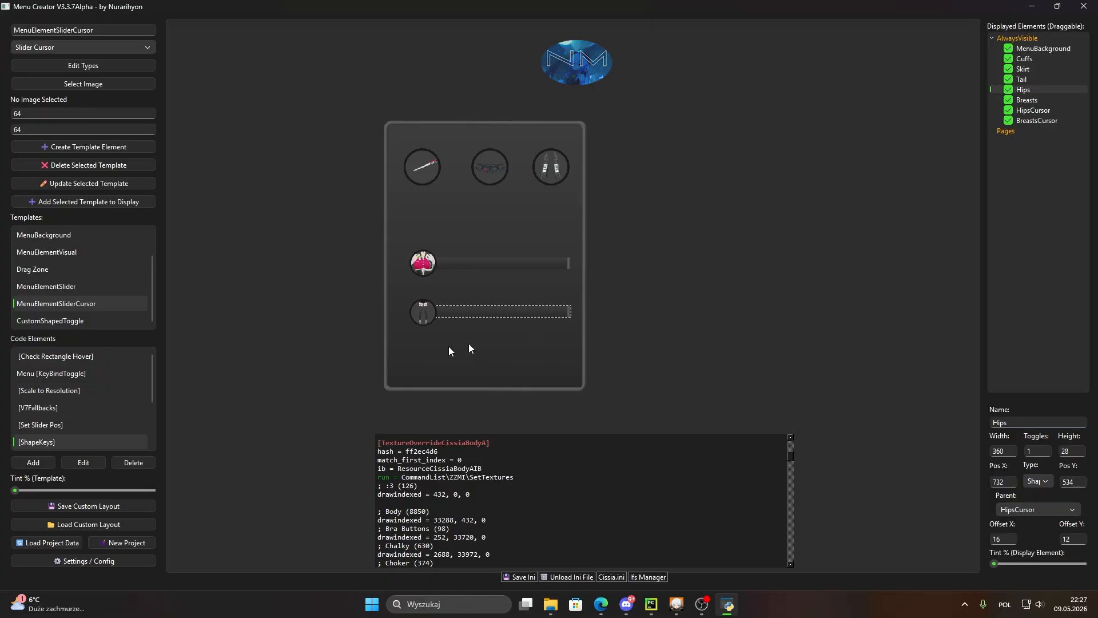
pyautogui.click(84, 375)
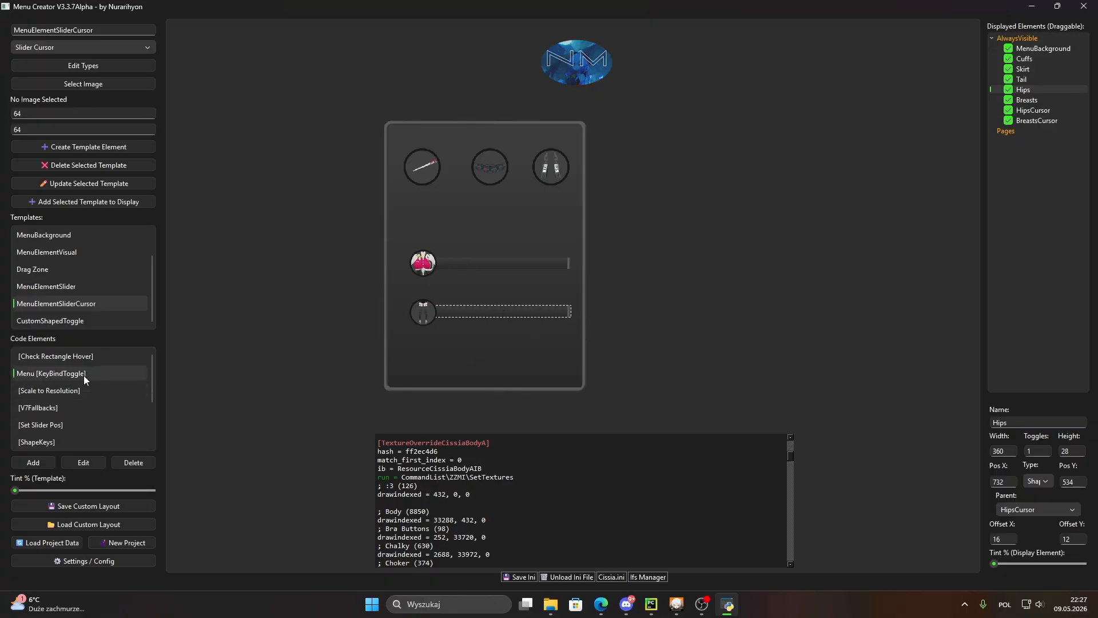
pyautogui.click(83, 462)
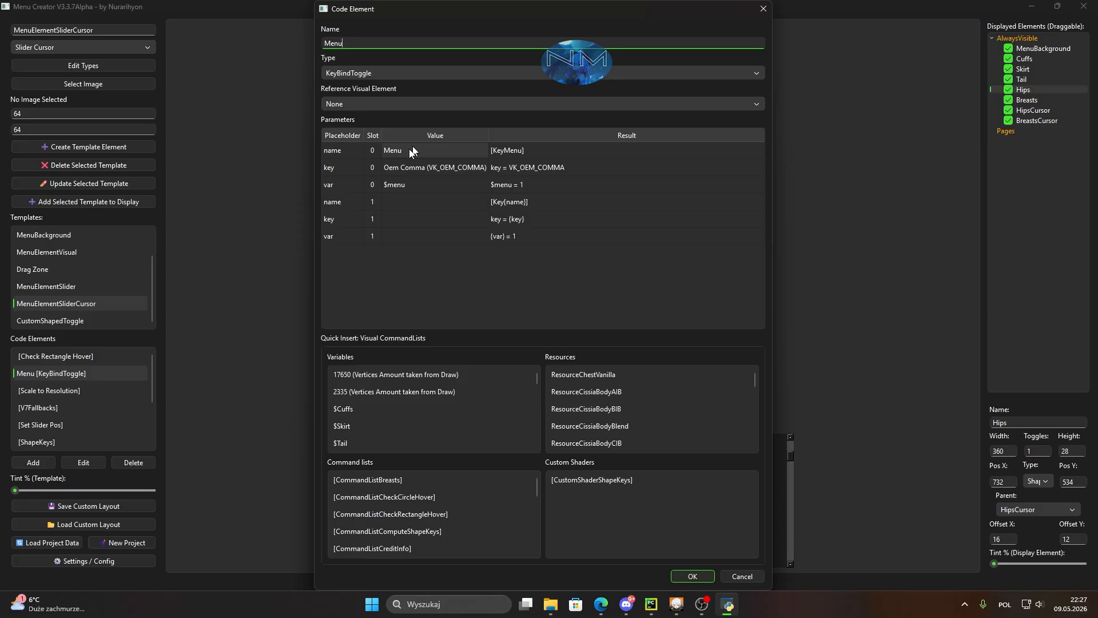
pyautogui.press('Escape')
pyautogui.scroll(-2, 68, 422)
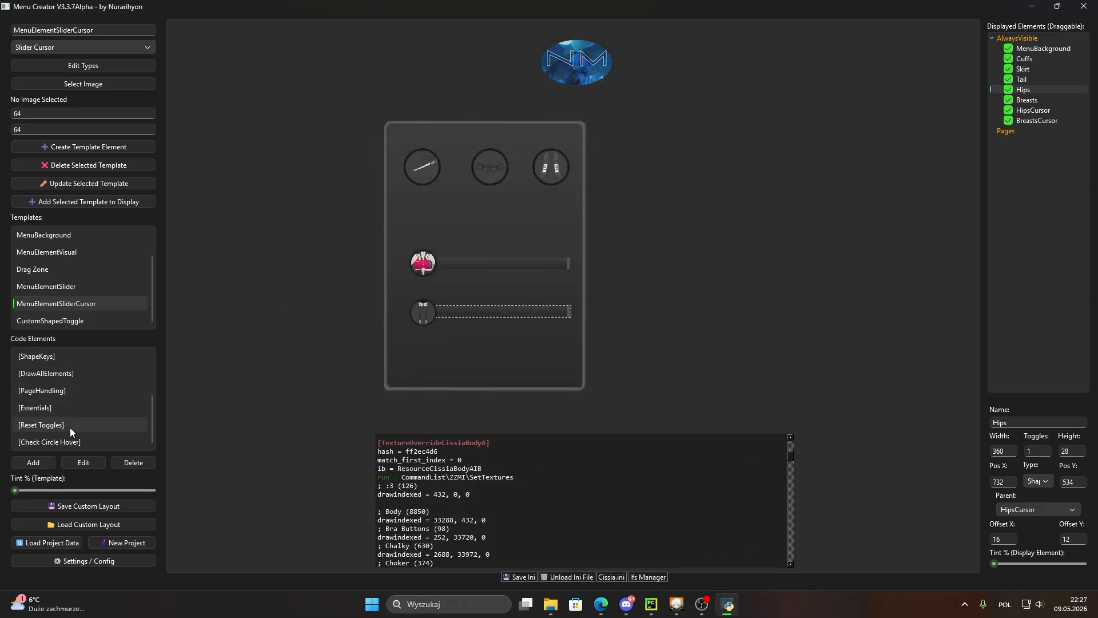
pyautogui.doubleClick(67, 427)
pyautogui.press('Escape')
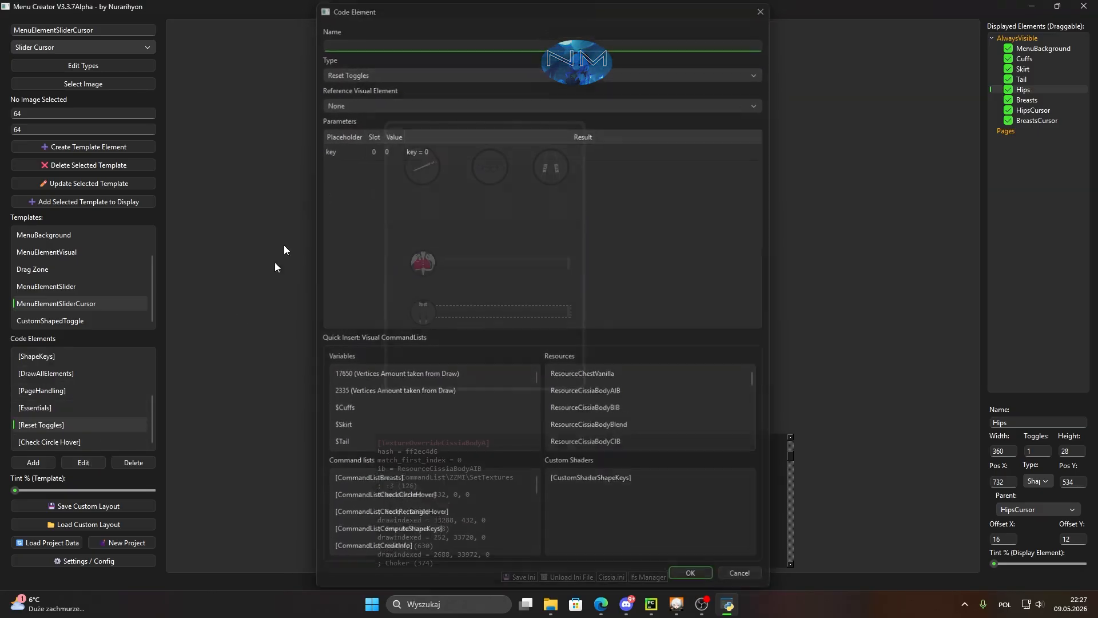
# Step: Add a code element of type Enable Directional Toggles
pyautogui.click(89, 441)
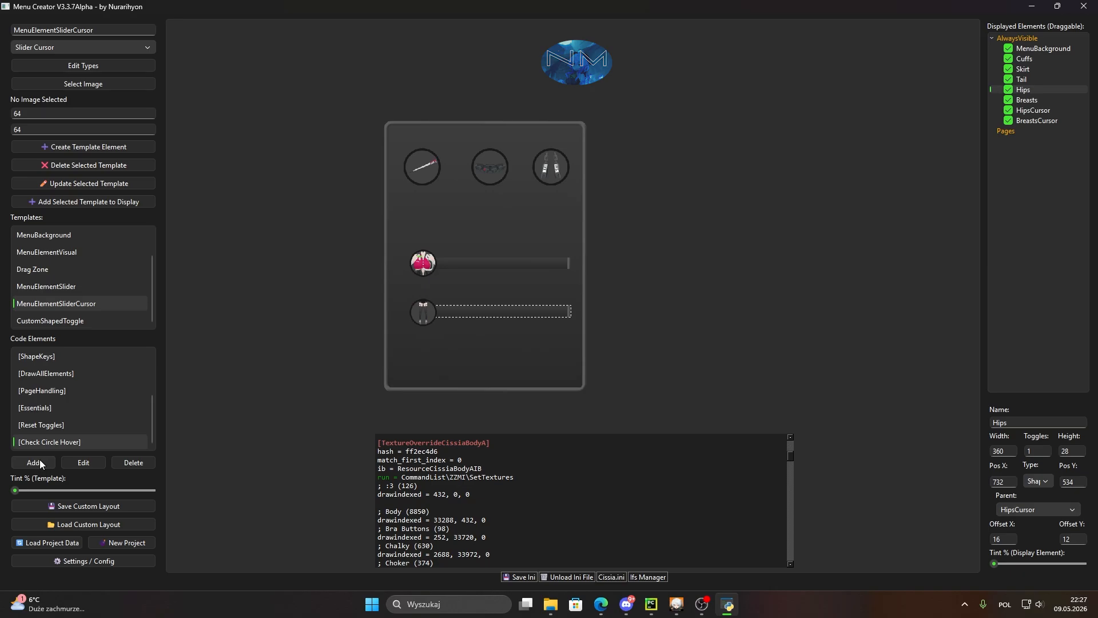
pyautogui.click(39, 462)
pyautogui.click(426, 74)
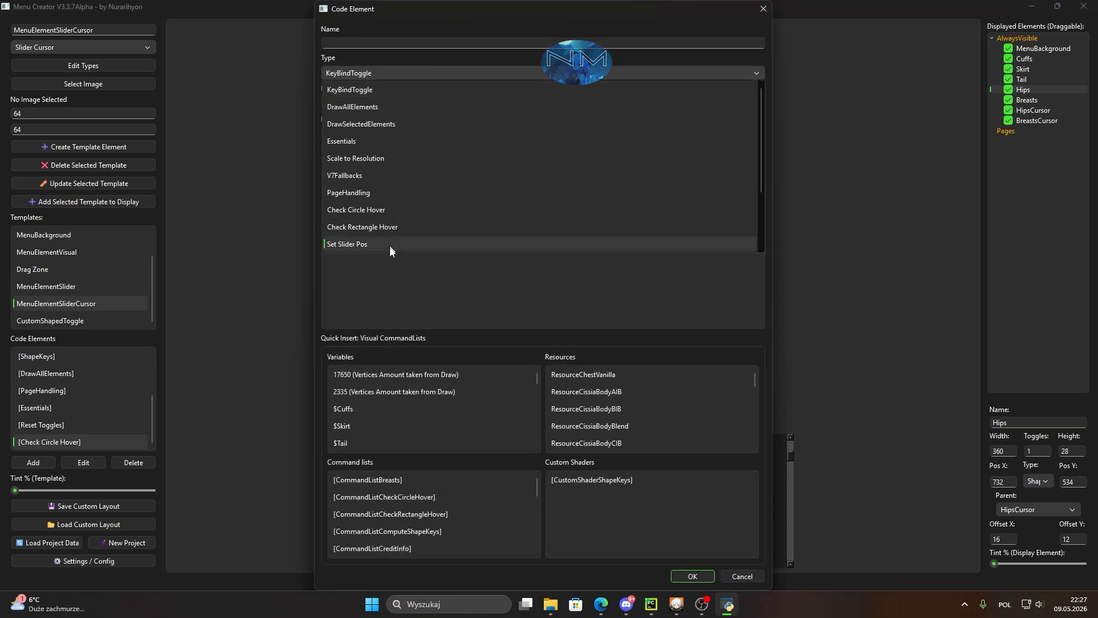
pyautogui.scroll(-2, 388, 229)
pyautogui.click(388, 215)
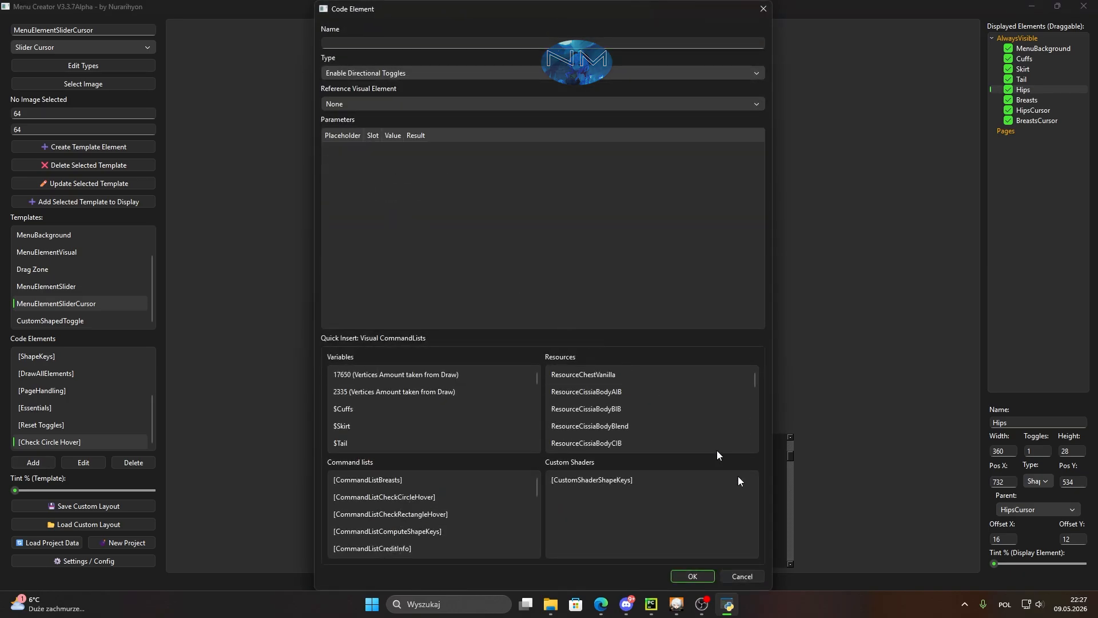
pyautogui.click(692, 574)
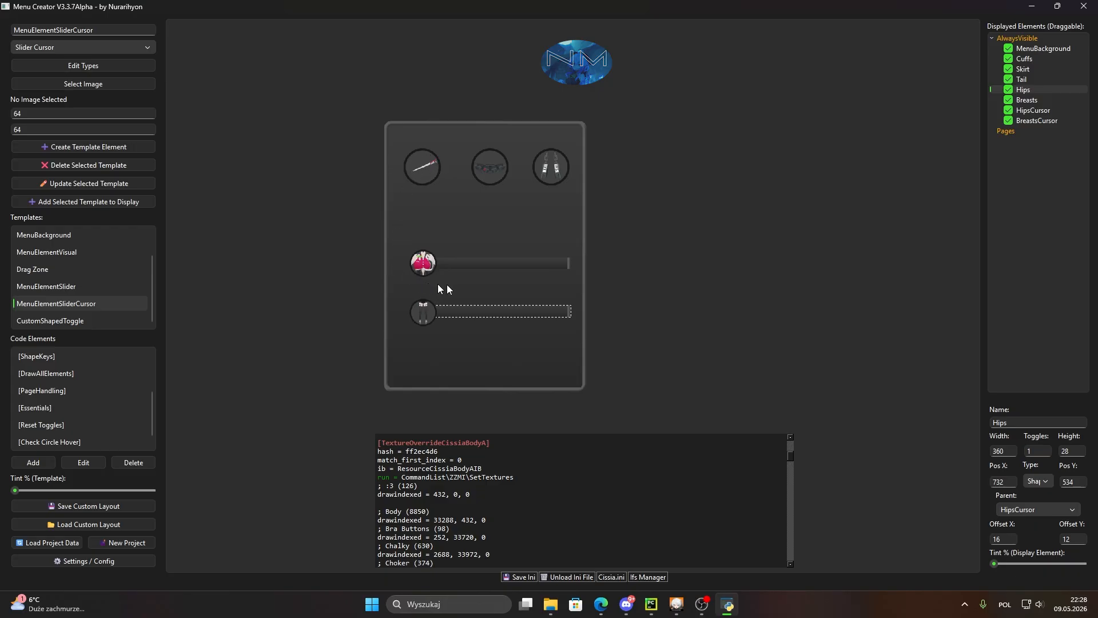
# Step: Look up the Enable Directional Hover type among the available code element types without adding it
pyautogui.scroll(-1, 57, 409)
pyautogui.click(34, 462)
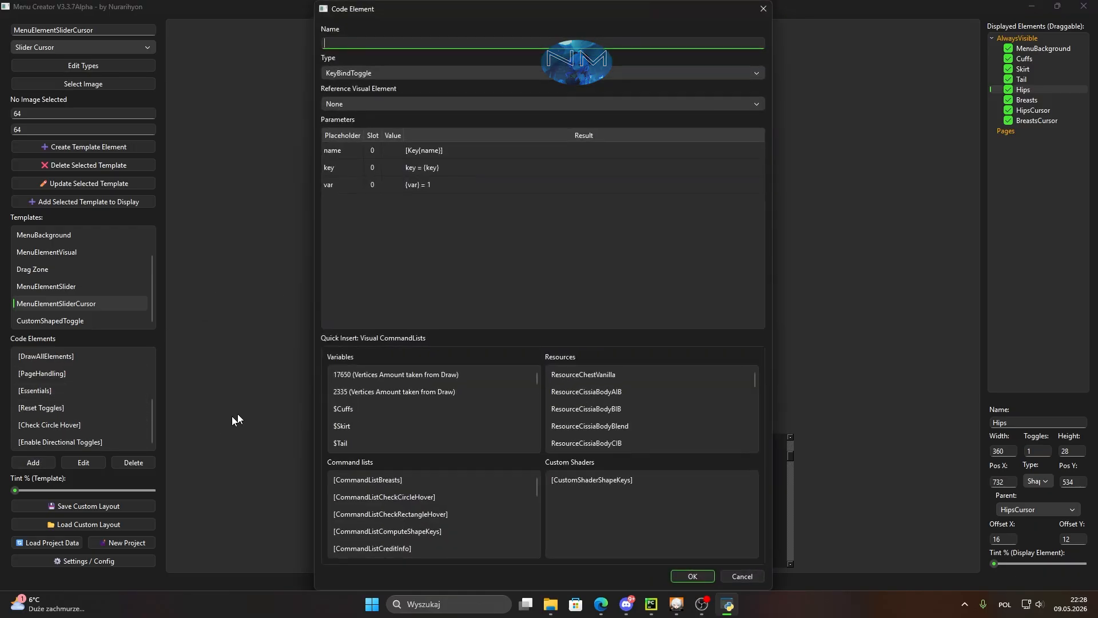
pyautogui.click(463, 74)
pyautogui.scroll(-2, 407, 213)
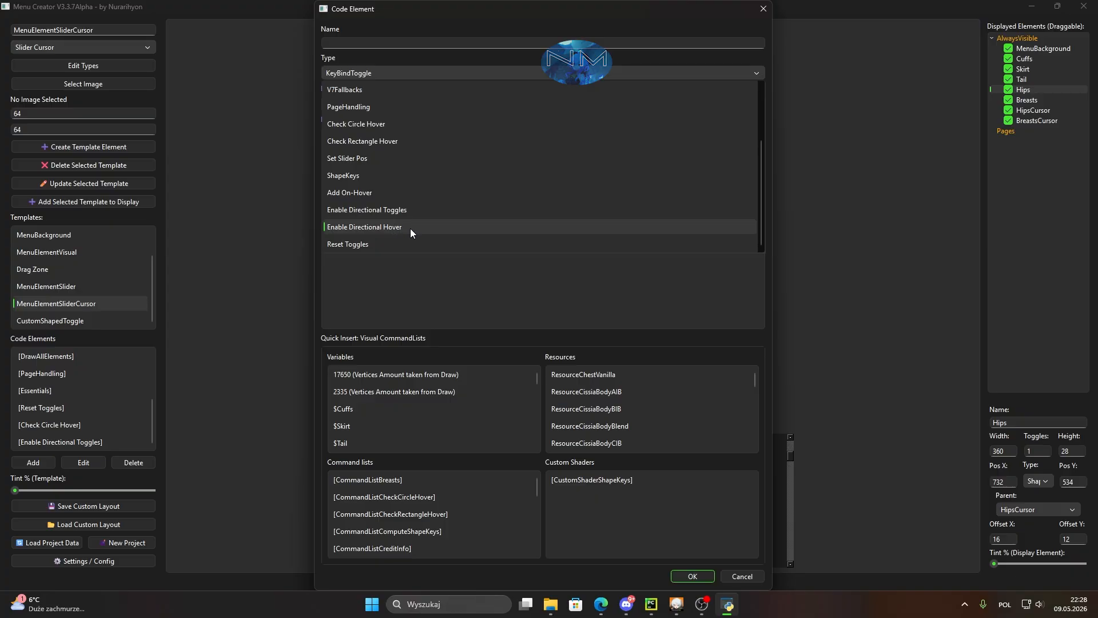
pyautogui.click(396, 342)
pyautogui.press('Escape')
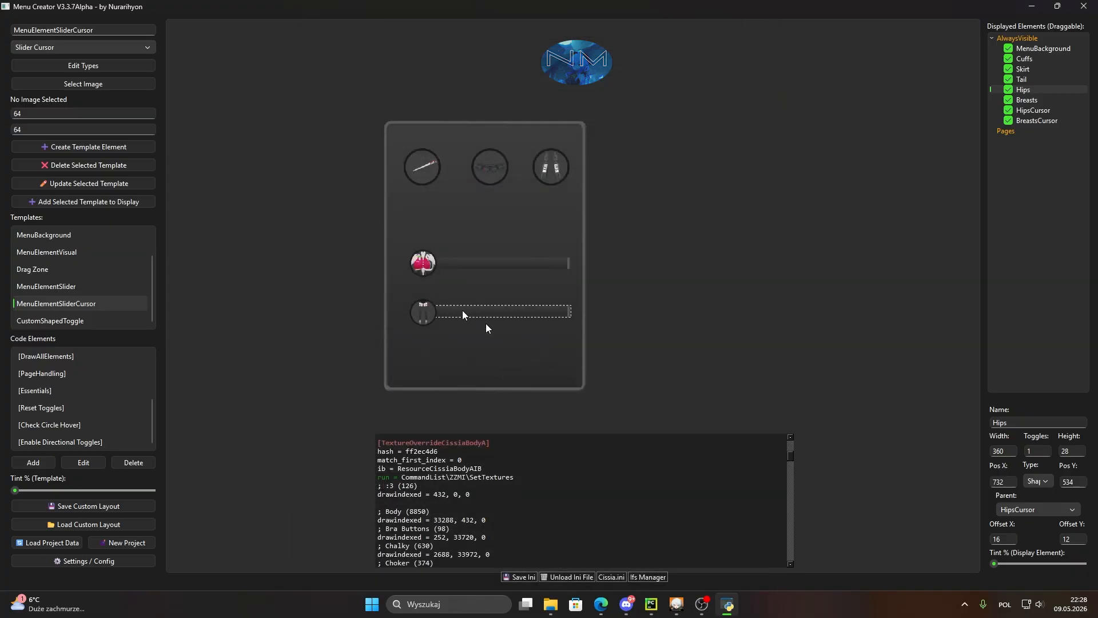
# Step: Add a Drag Zone about 473 by 89 across the lower end of the menu background and hide it
pyautogui.click(551, 349)
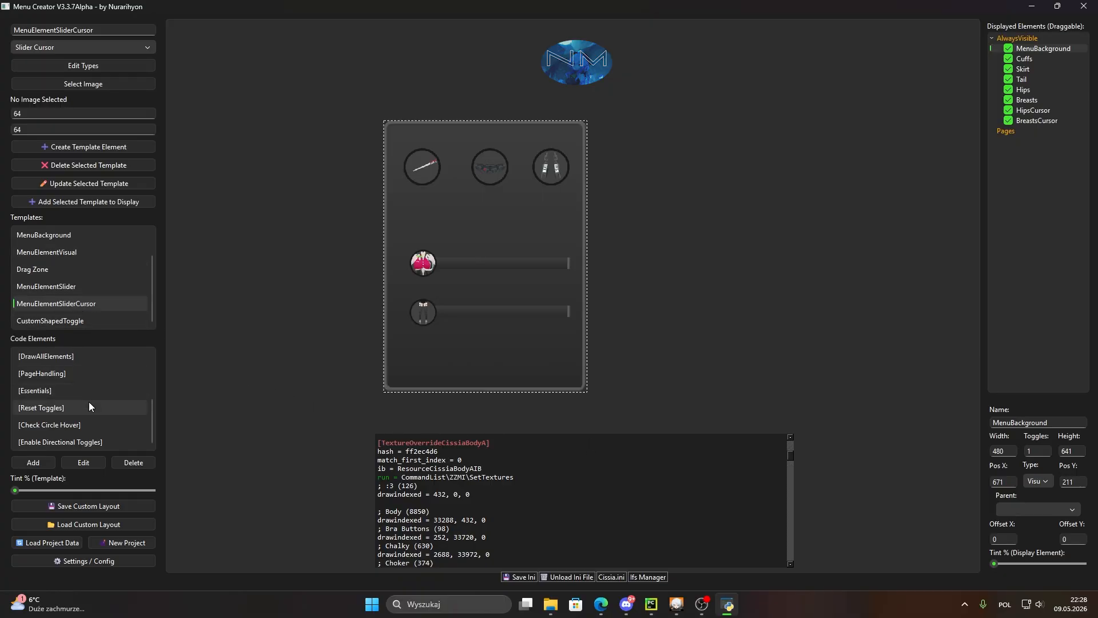
pyautogui.click(53, 273)
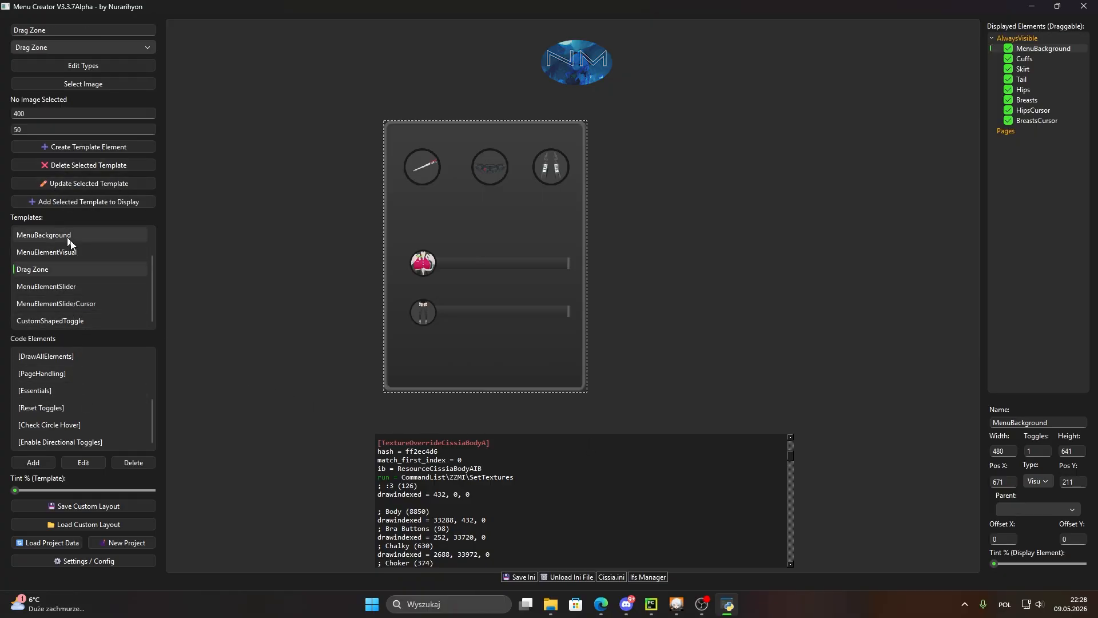
pyautogui.click(103, 203)
pyautogui.moveTo(564, 300); pyautogui.dragTo(502, 407)
pyautogui.moveTo(490, 366); pyautogui.dragTo(513, 371)
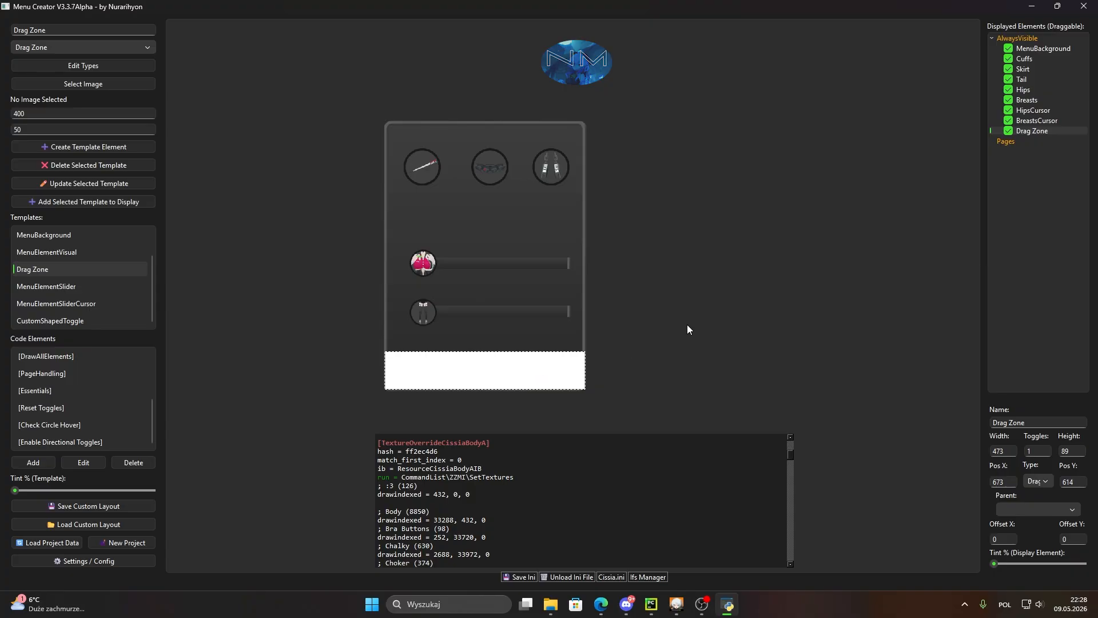
pyautogui.moveTo(602, 371); pyautogui.dragTo(600, 372)
pyautogui.click(675, 340)
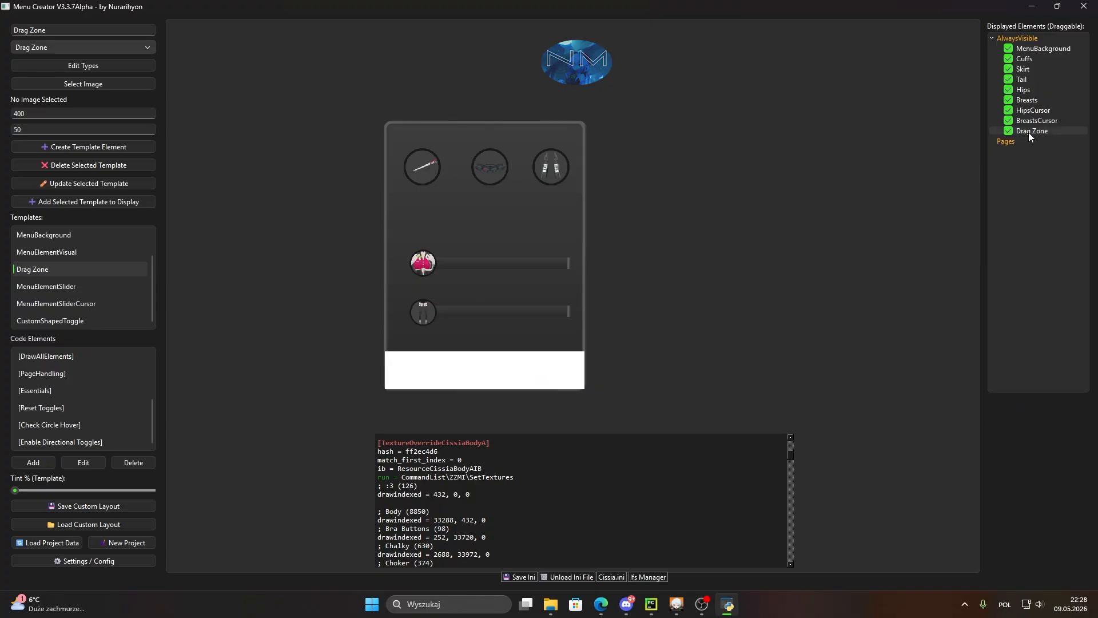
pyautogui.click(1009, 131)
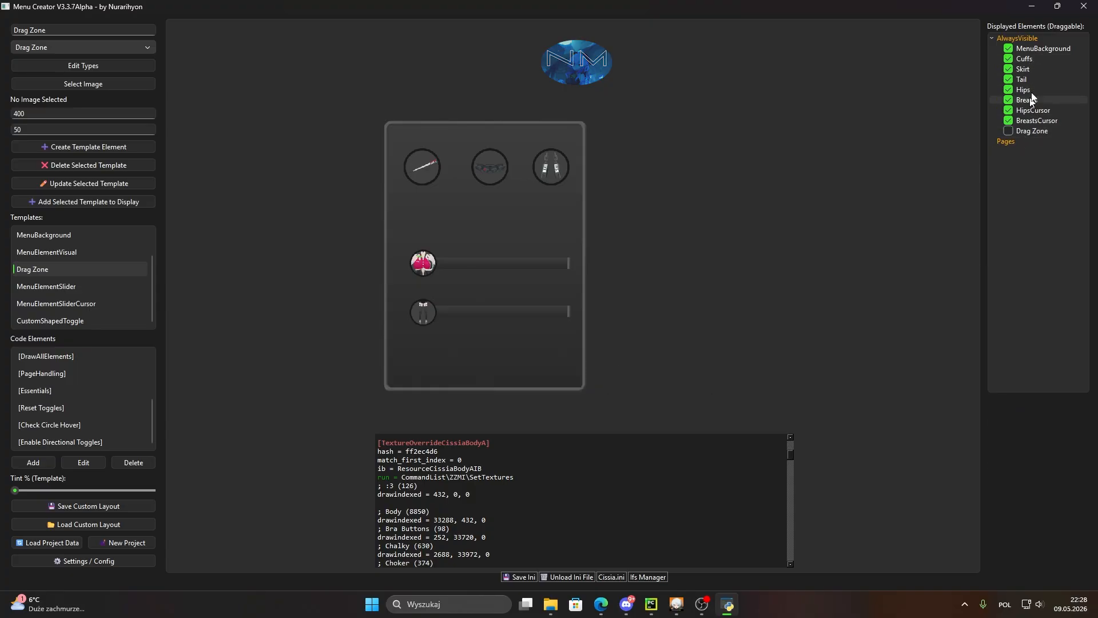
# Step: Add a group named Interactive under AlwaysVisible
pyautogui.rightClick(1042, 40)
pyautogui.click(1055, 49)
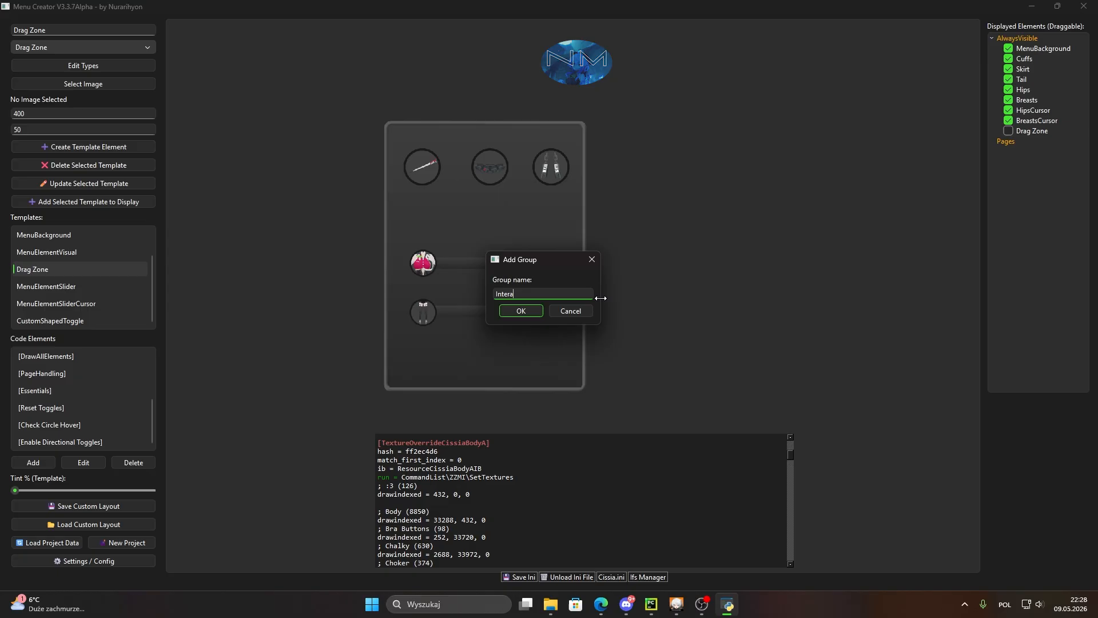
pyautogui.write('Interactive')
pyautogui.press('Return')
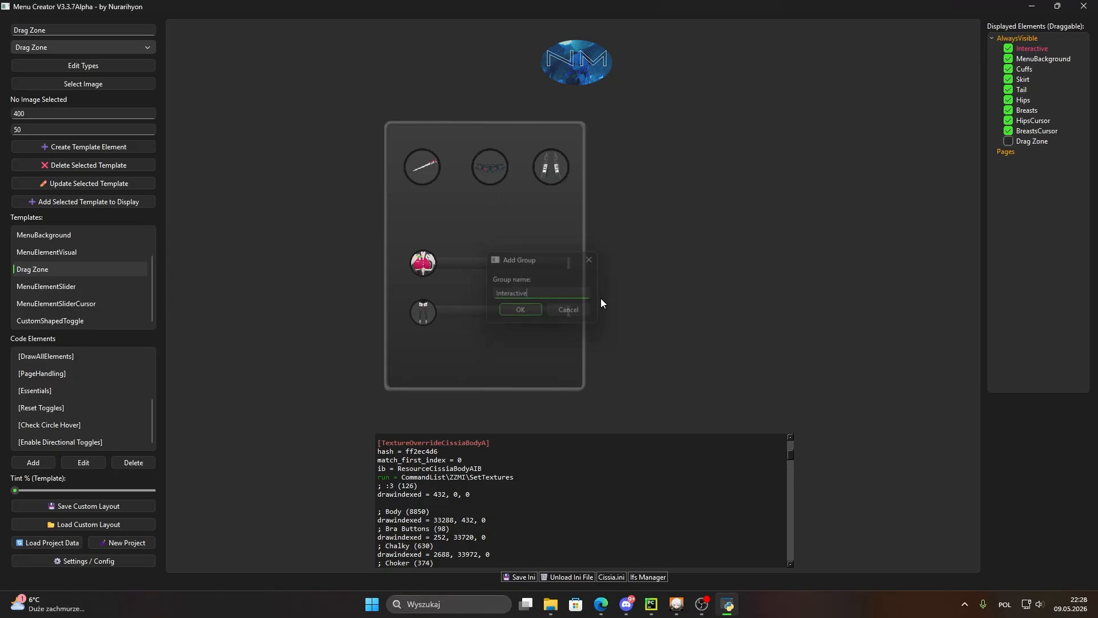
# Step: Move the Cuffs, Skirt and Tail toggles, both sliders and their cursors into the Interactive group
pyautogui.click(1045, 128)
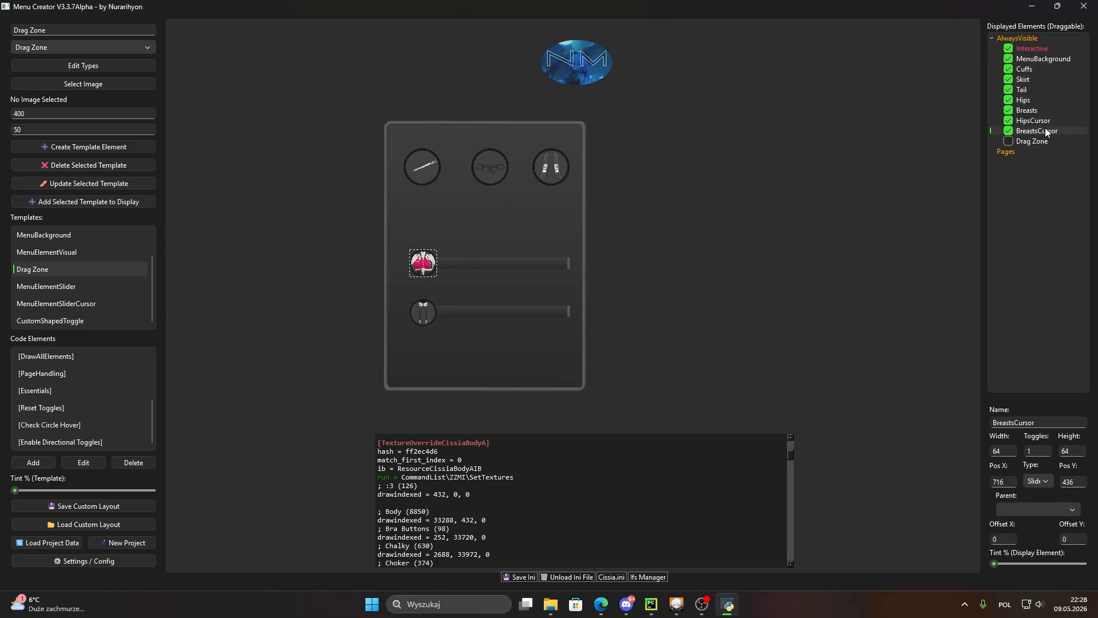
pyautogui.keyDown('shift'); pyautogui.click(1037, 71); pyautogui.keyUp('shift')
pyautogui.moveTo(1036, 72); pyautogui.dragTo(1041, 55)
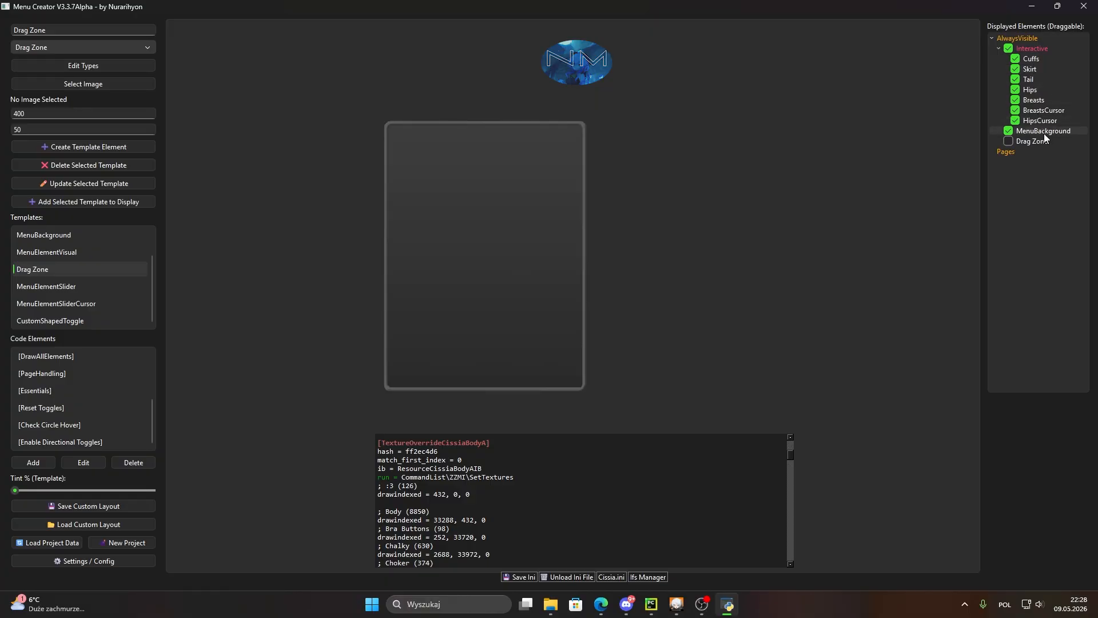
pyautogui.moveTo(1044, 131); pyautogui.dragTo(1031, 44)
pyautogui.moveTo(1032, 132); pyautogui.dragTo(1026, 43)
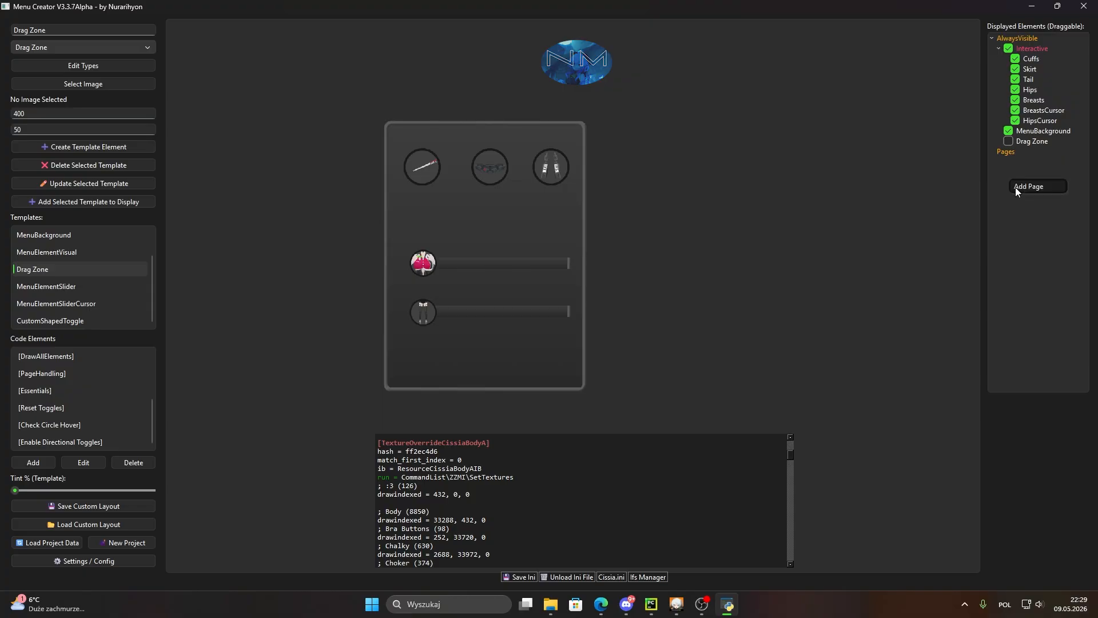
# Step: Add two pages, 1 and 2, to the displayed elements
pyautogui.click(1014, 187)
pyautogui.click(513, 308)
pyautogui.rightClick(1014, 252)
pyautogui.click(1020, 262)
pyautogui.click(510, 313)
pyautogui.rightClick(1027, 162)
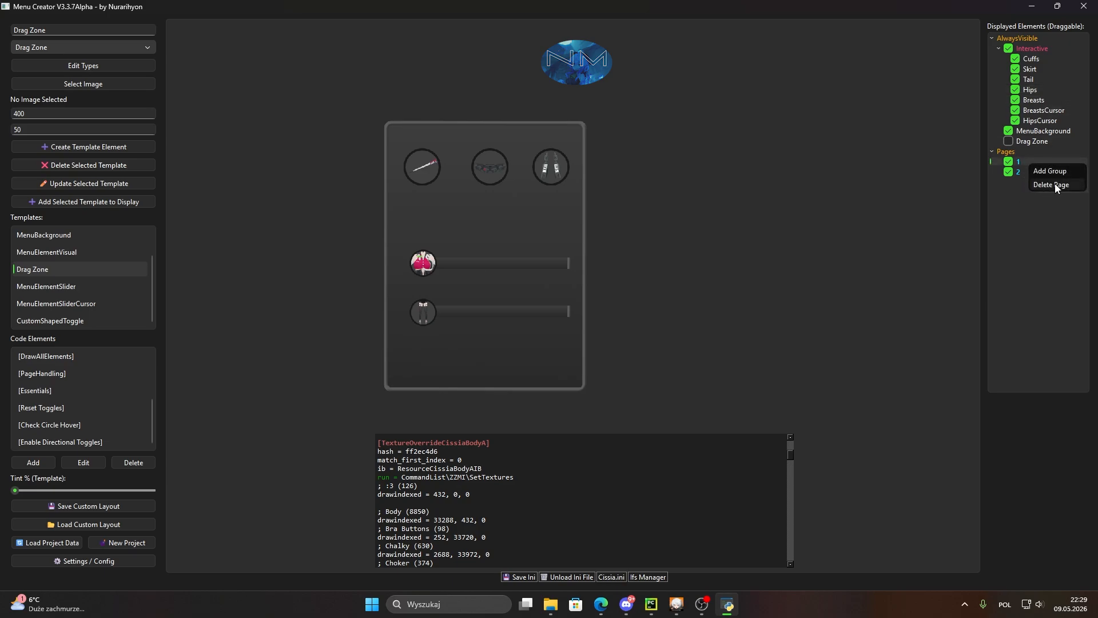
# Step: Move the Tail, Hips and Breasts elements from the Interactive group to page 1
pyautogui.click(1036, 101)
pyautogui.keyDown('shift'); pyautogui.click(1026, 82); pyautogui.keyUp('shift')
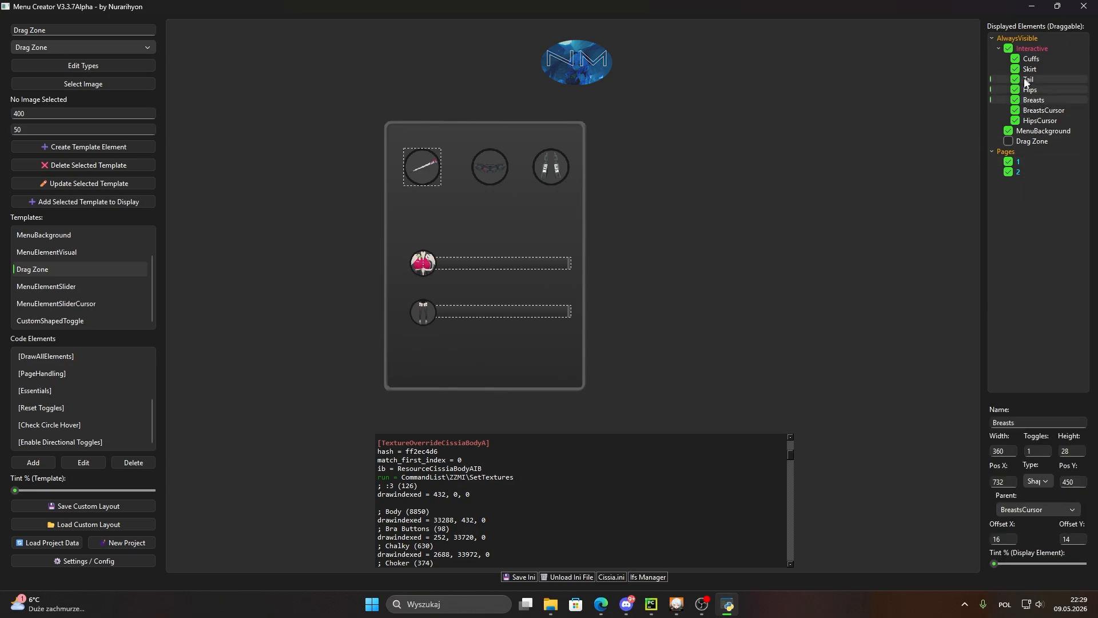
pyautogui.moveTo(1031, 80); pyautogui.dragTo(1034, 161)
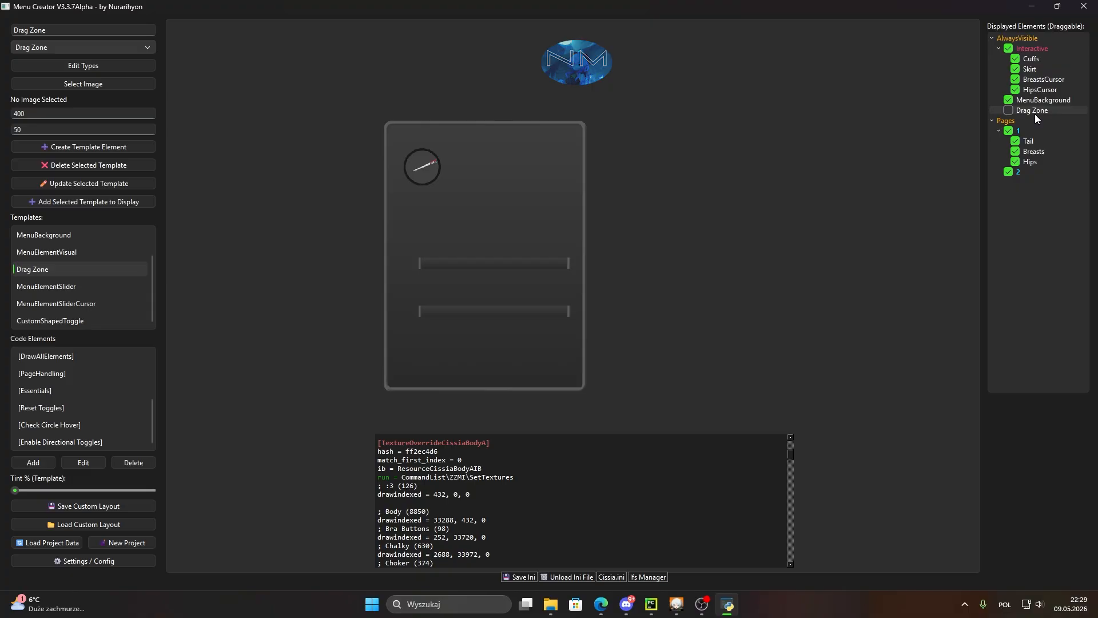
# Step: Move the Breasts and Hips sliders from page 1 to page 2
pyautogui.click(1036, 155)
pyautogui.click(1036, 164)
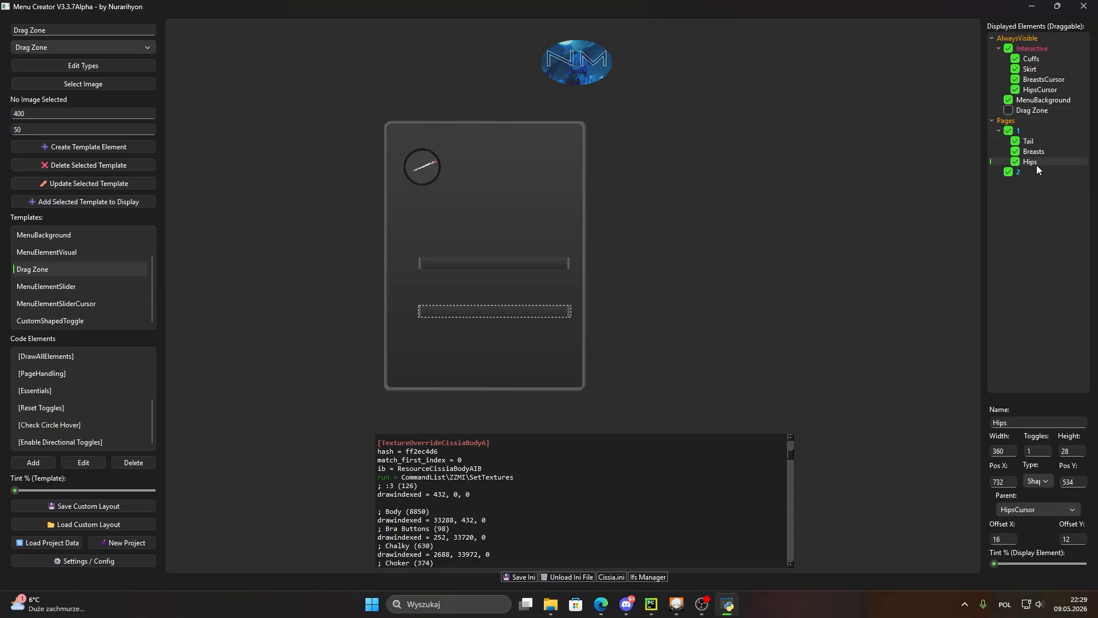
pyautogui.click(1039, 151)
pyautogui.click(1034, 163)
pyautogui.click(1039, 154)
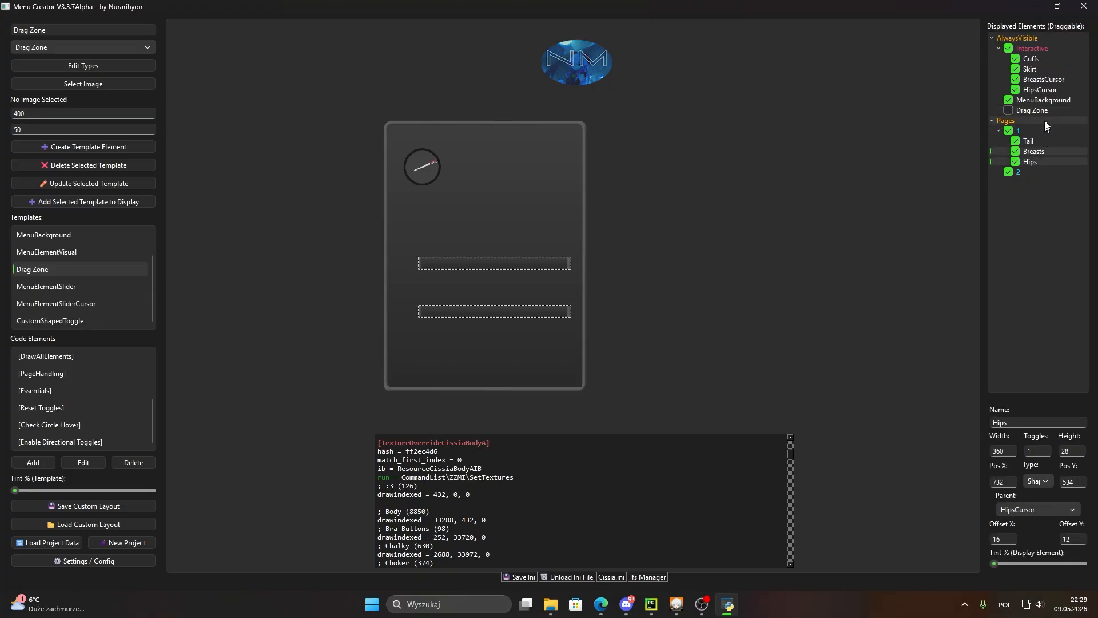
pyautogui.click(1033, 142)
pyautogui.click(1033, 163)
pyautogui.moveTo(1038, 152); pyautogui.dragTo(1036, 172)
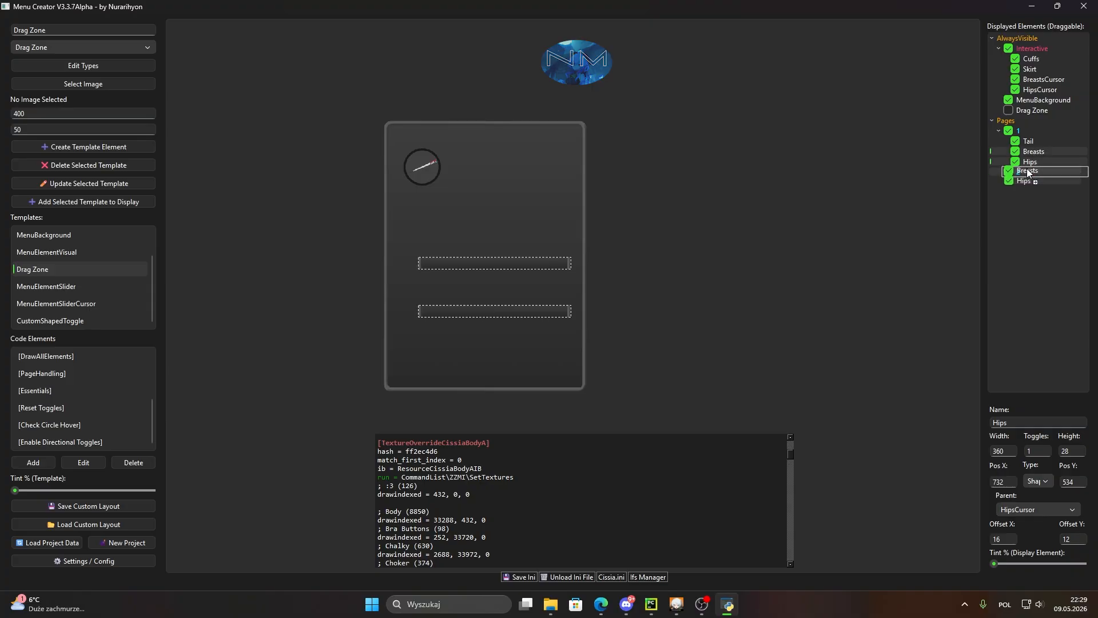
# Step: Move BreastsCursor and HipsCursor from the Interactive group to page 2
pyautogui.click(1048, 81)
pyautogui.keyDown('ctrl'); pyautogui.click(1045, 90); pyautogui.keyUp('ctrl')
pyautogui.moveTo(1045, 91); pyautogui.dragTo(1032, 137)
pyautogui.rightClick(1031, 133)
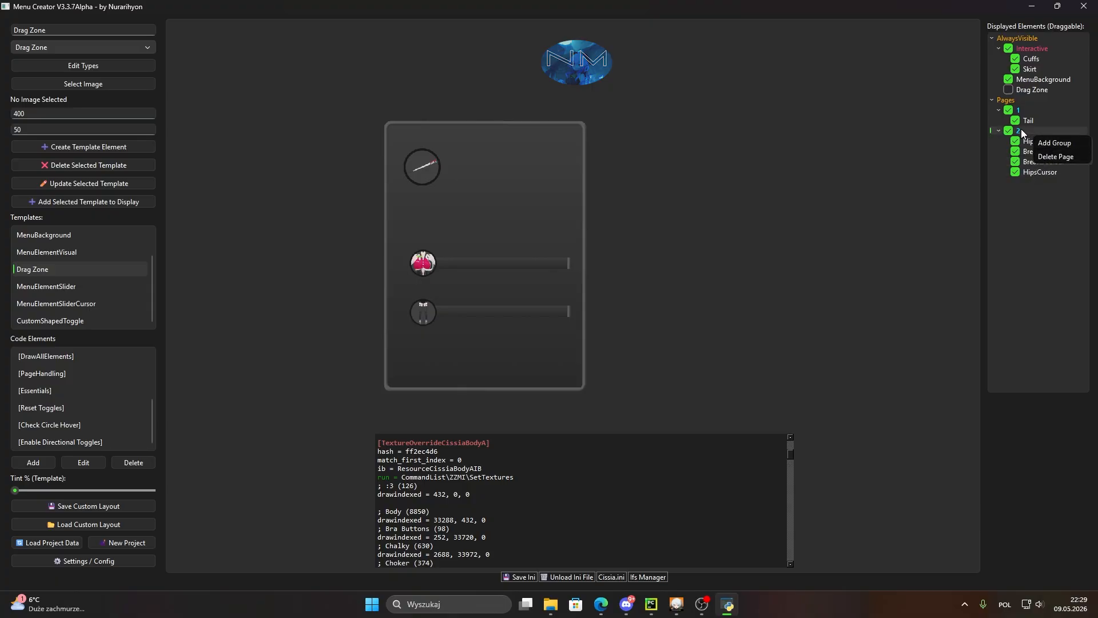
# Step: Move both sliders and their cursors from page 2 to AlwaysVisible, and return Tail to the Interactive group
pyautogui.click(1021, 130)
pyautogui.moveTo(1034, 198); pyautogui.dragTo(1029, 39)
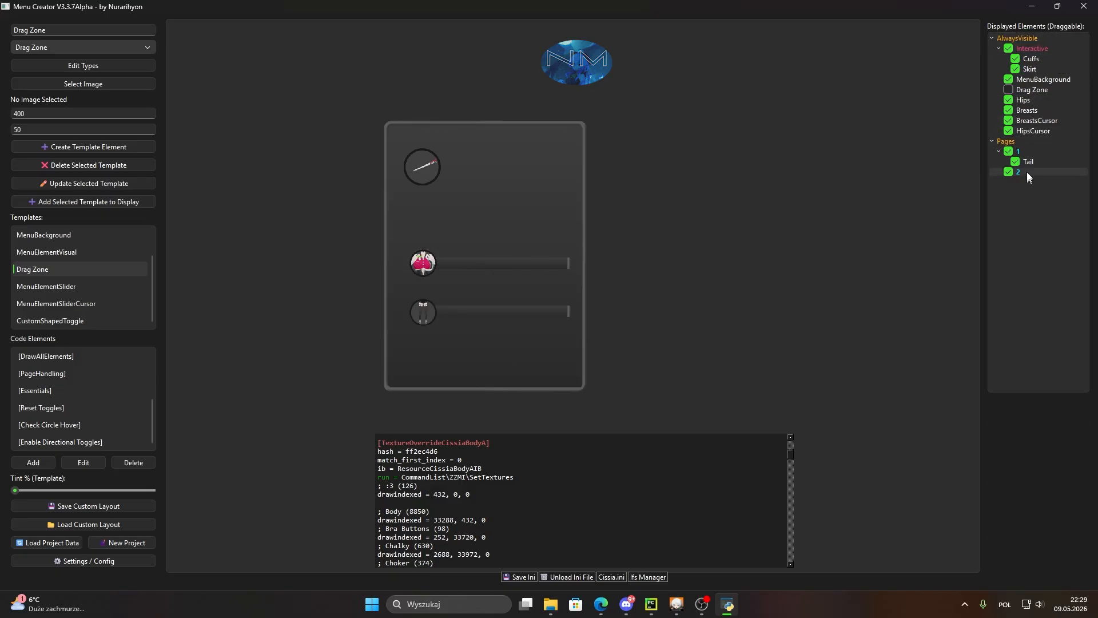
pyautogui.moveTo(1028, 161); pyautogui.dragTo(1039, 49)
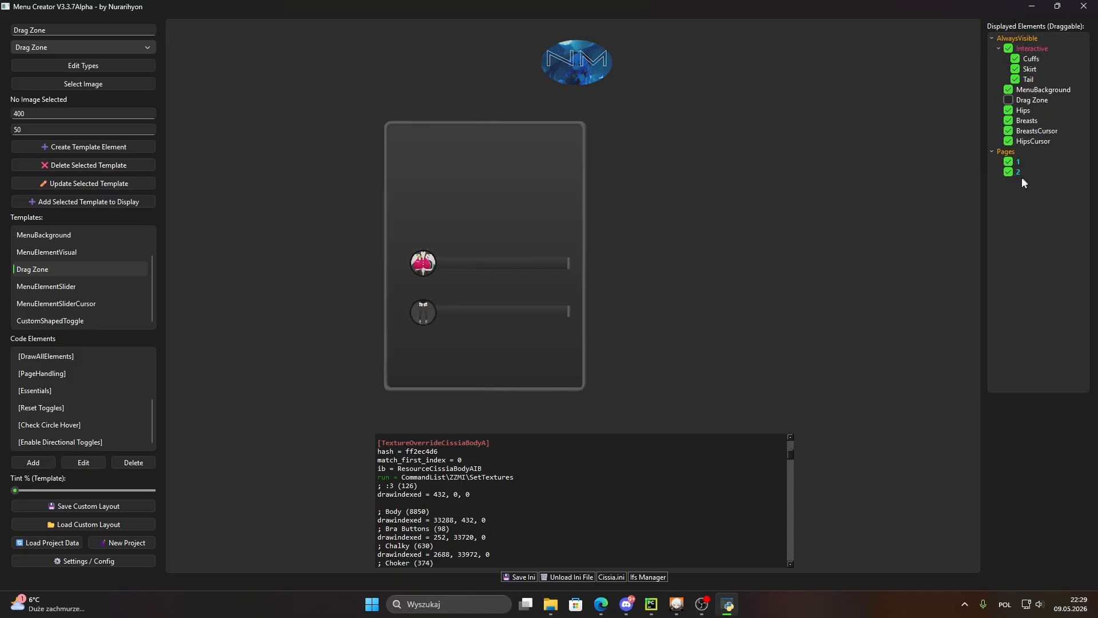
# Step: Delete pages 1 and 2 and add a new page named Toggles
pyautogui.rightClick(1020, 169)
pyautogui.click(1049, 179)
pyautogui.rightClick(1041, 178)
pyautogui.click(1049, 188)
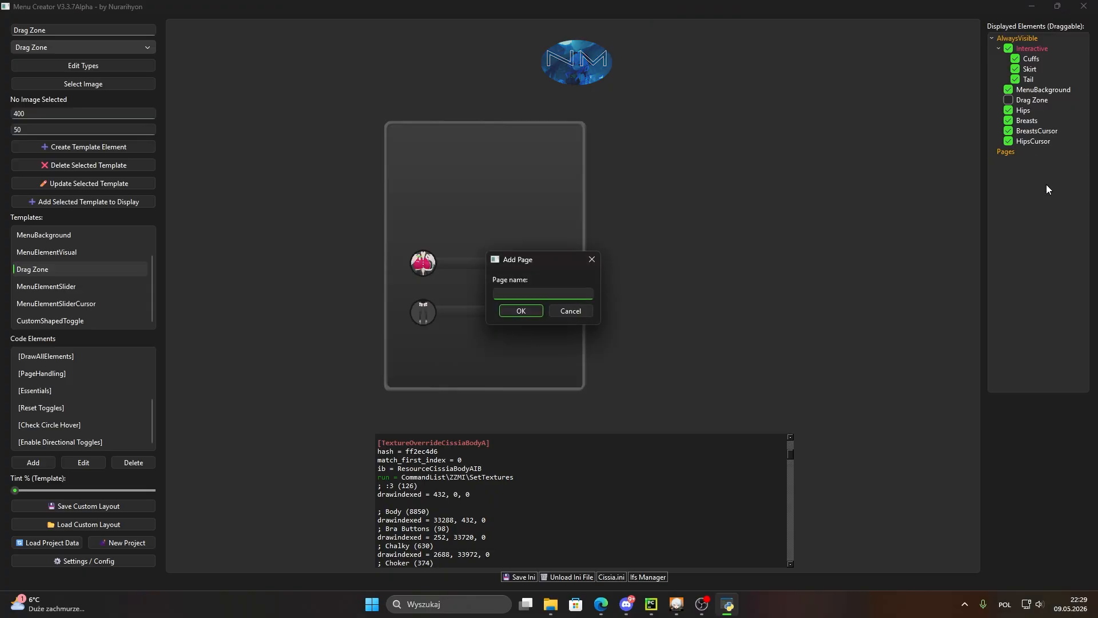
pyautogui.write('Toggles')
pyautogui.press('Return')
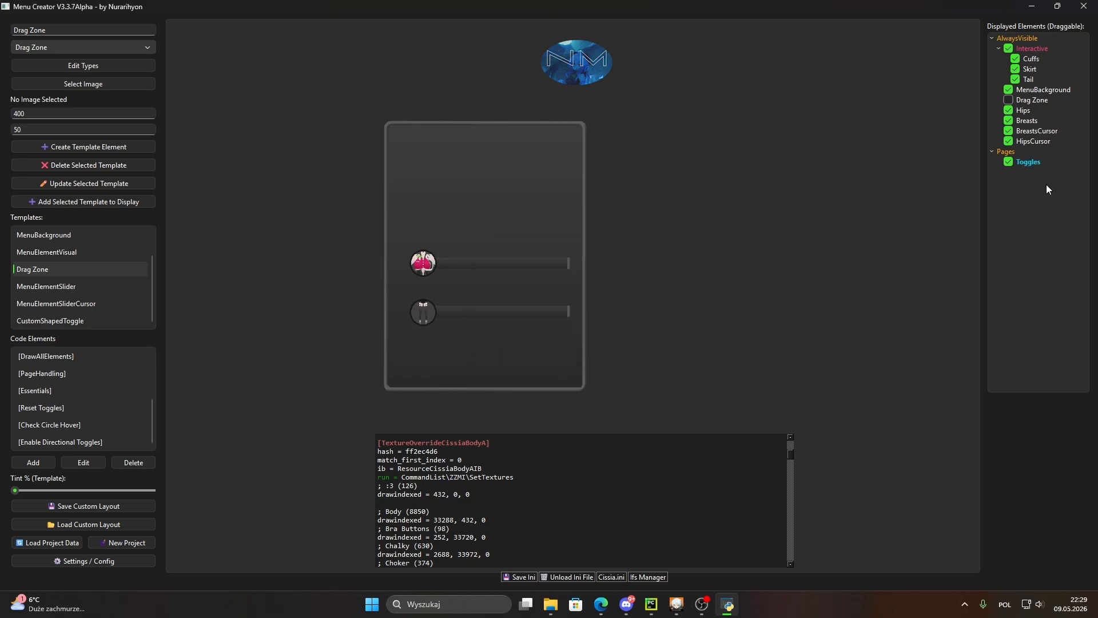
# Step: Add another page named Sliders under Pages
pyautogui.rightClick(1020, 191)
pyautogui.click(1035, 198)
pyautogui.write('Slid')
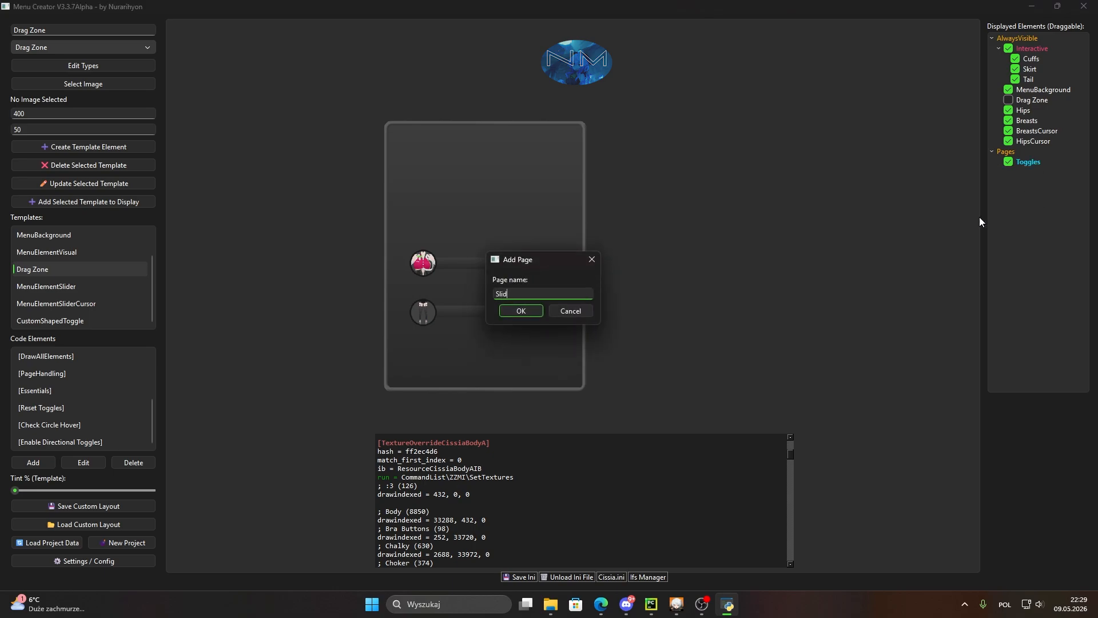
pyautogui.write('ers')
pyautogui.press('Return')
# Step: Move the Cuffs, Skirt and Tail elements together from the Interactive group to the Toggles page
pyautogui.click(1044, 59)
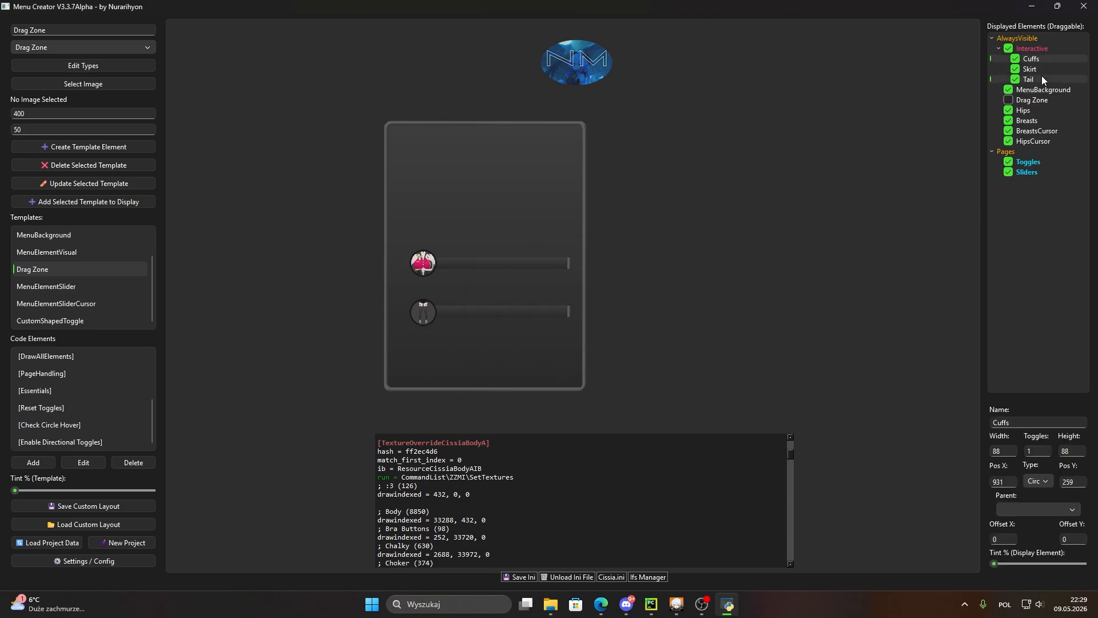
pyautogui.keyDown('shift'); pyautogui.click(1042, 76); pyautogui.keyUp('shift')
pyautogui.click(1041, 65)
pyautogui.click(1041, 61)
pyautogui.keyDown('shift'); pyautogui.click(1037, 80); pyautogui.keyUp('shift')
pyautogui.moveTo(1043, 63); pyautogui.dragTo(1035, 164)
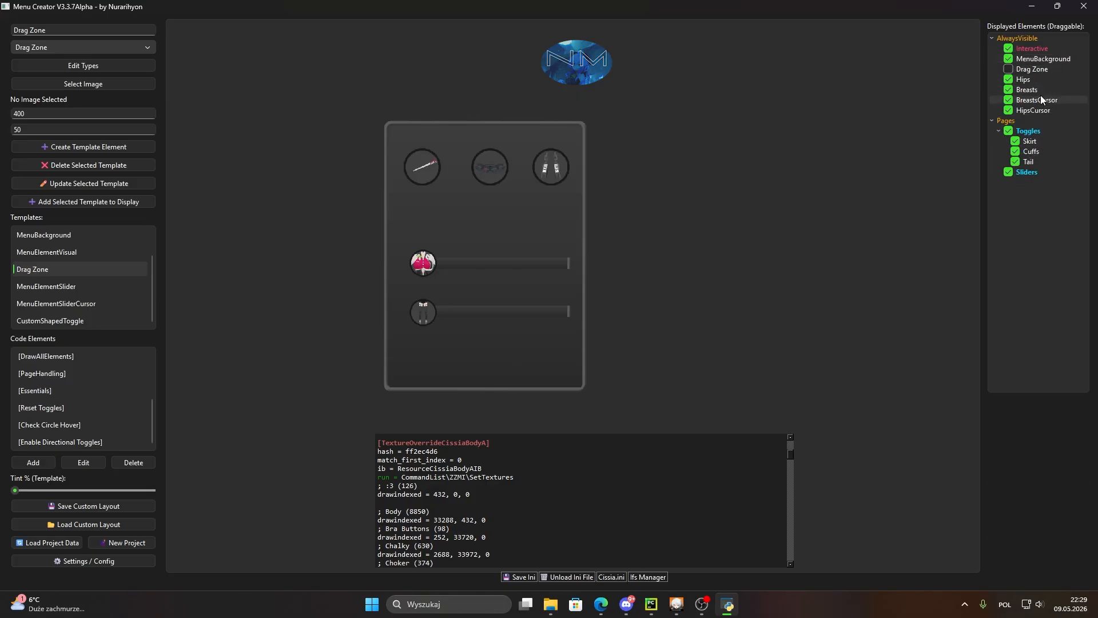
# Step: Move Hips, Breasts, BreastsCursor and HipsCursor together from AlwaysVisible to the Sliders page
pyautogui.click(1038, 80)
pyautogui.keyDown('shift'); pyautogui.click(1038, 110); pyautogui.keyUp('shift')
pyautogui.moveTo(1038, 110); pyautogui.dragTo(1040, 165)
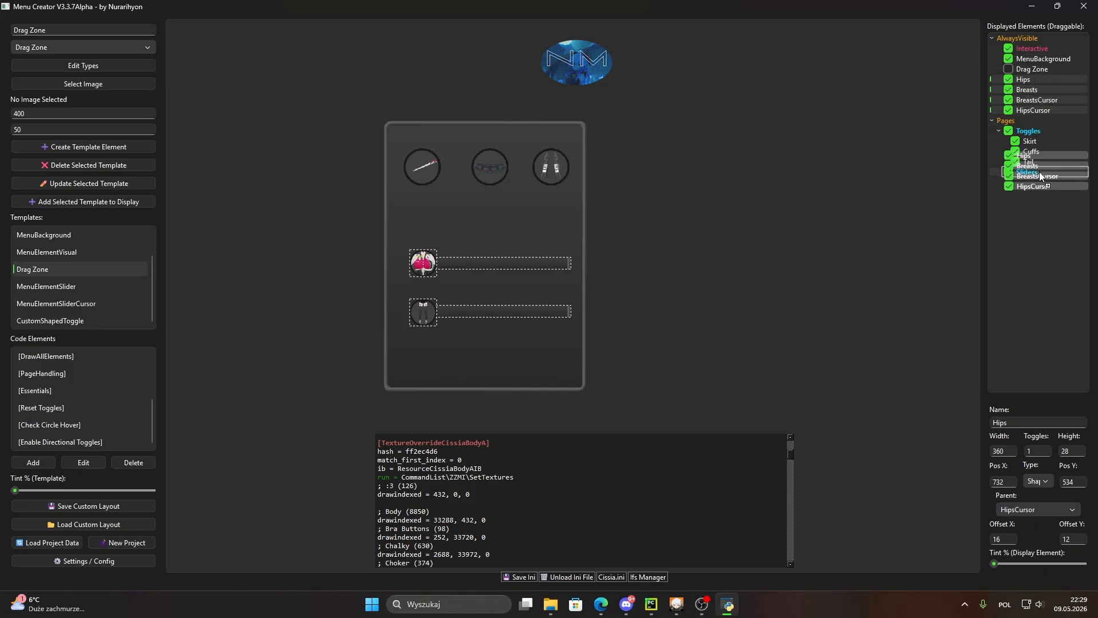
# Step: Show the Drag Zone element on the canvas and delete the empty Interactive group
pyautogui.click(1027, 59)
pyautogui.click(1024, 52)
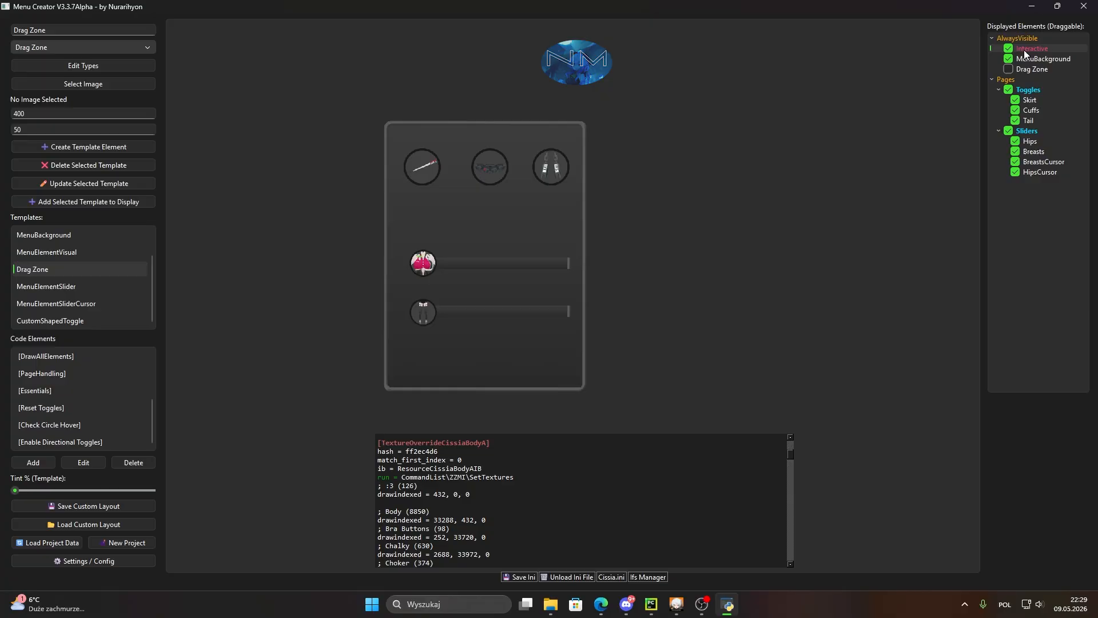
pyautogui.click(1008, 70)
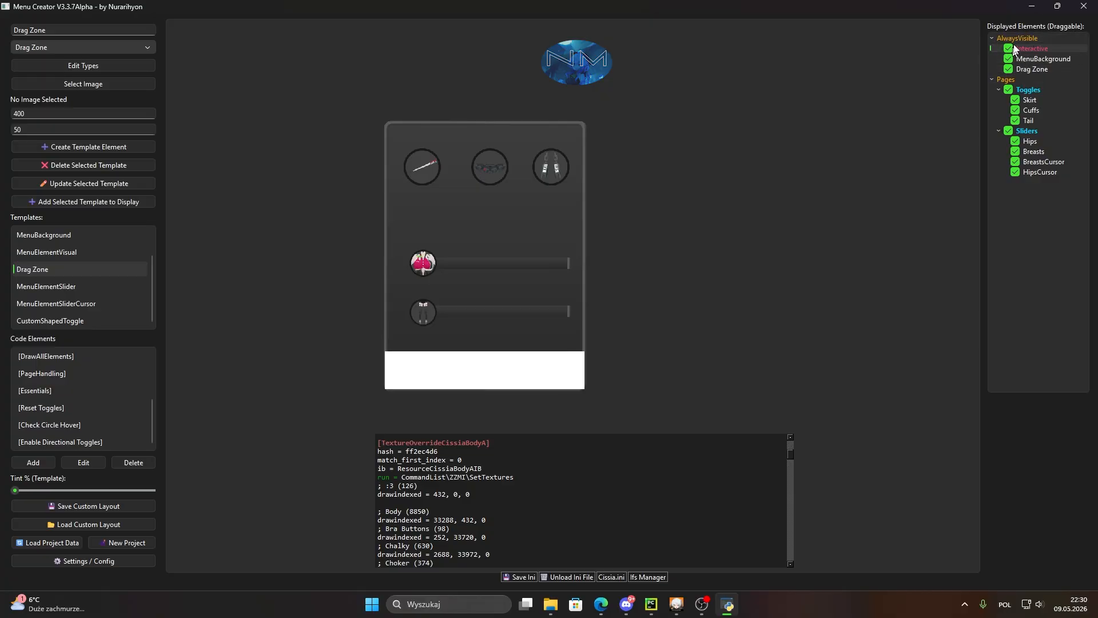
pyautogui.rightClick(1031, 51)
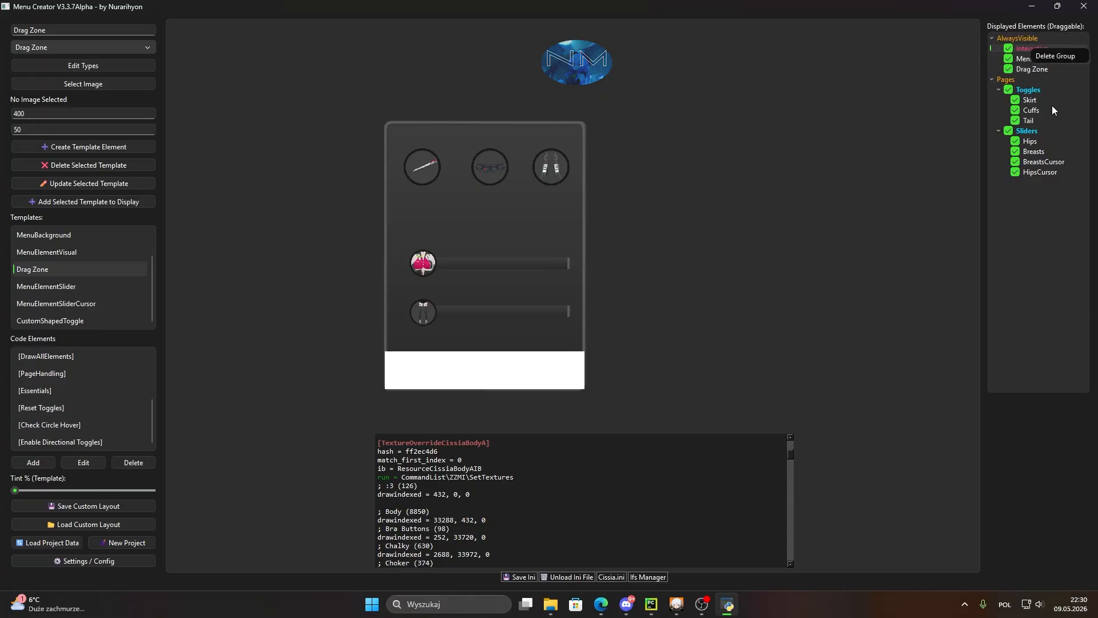
pyautogui.click(1051, 56)
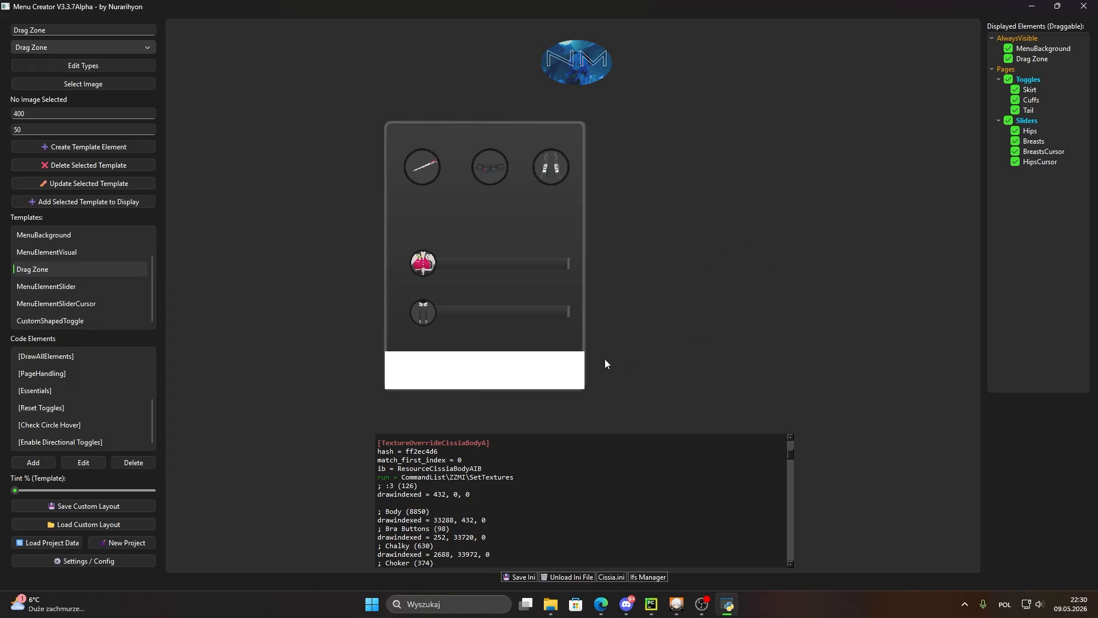
# Step: Save the ini file, switch to the Zenless Zone Zero window and reload the mods
pyautogui.click(497, 371)
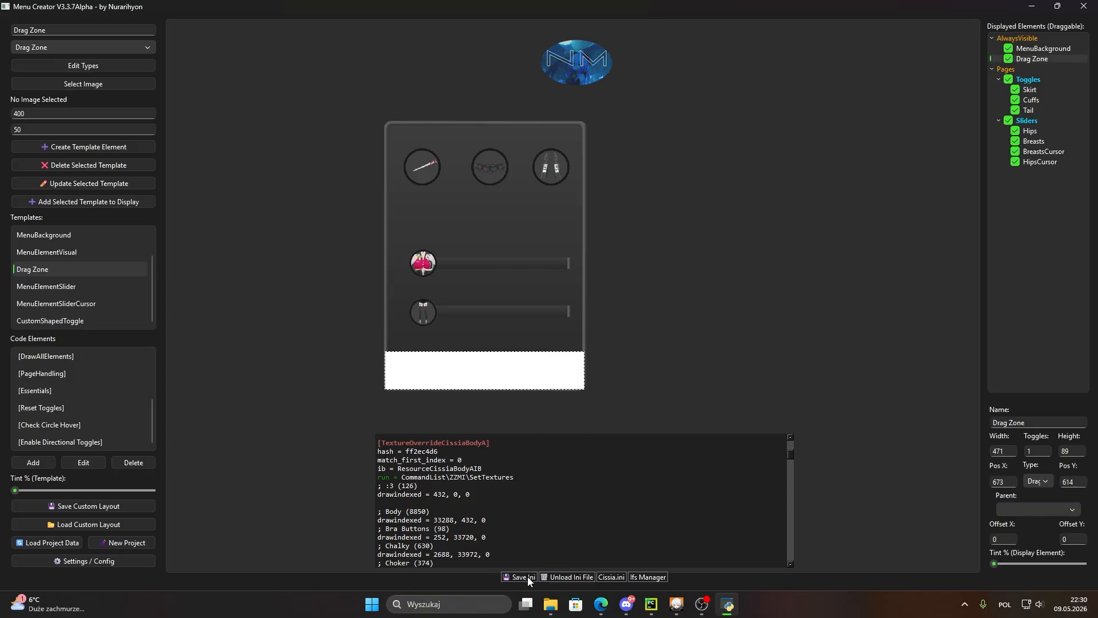
pyautogui.click(522, 577)
pyautogui.click(684, 606)
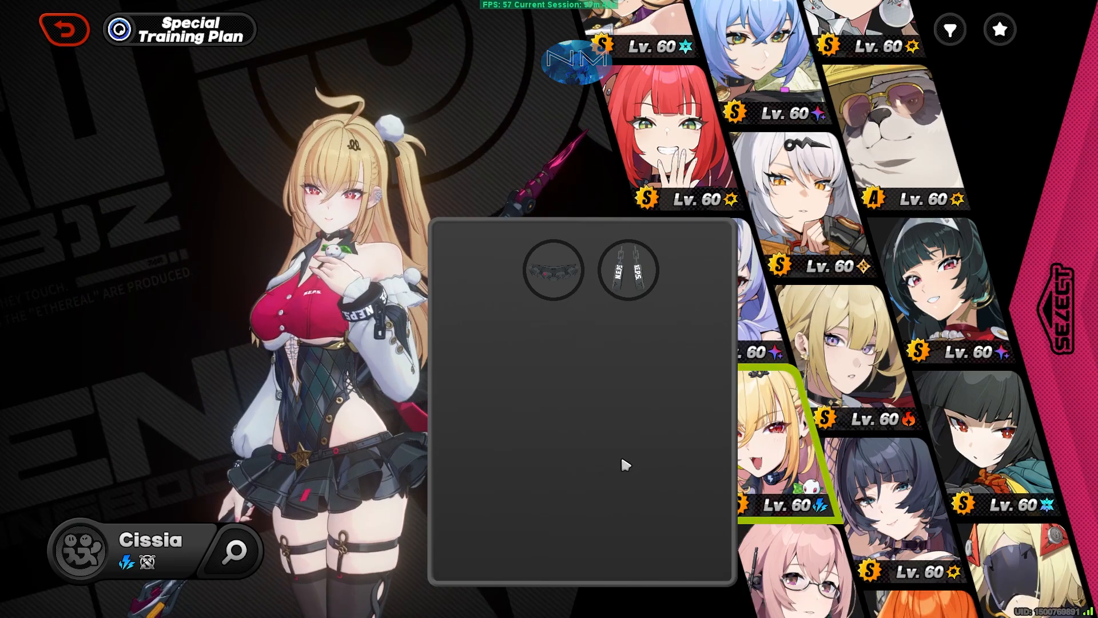
pyautogui.press('F10')
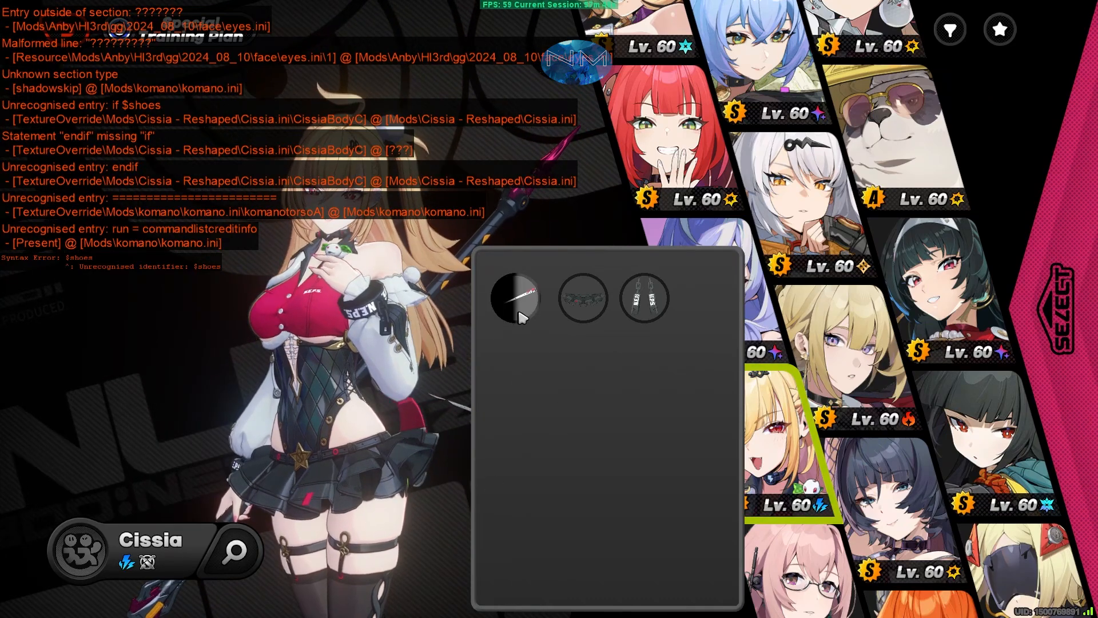
# Step: Switch back to Menu Creator and look through the Cissia.ini code for the $Shoes condition, enlarging the code area for reading
pyautogui.hotkey('alt', 'Tab')
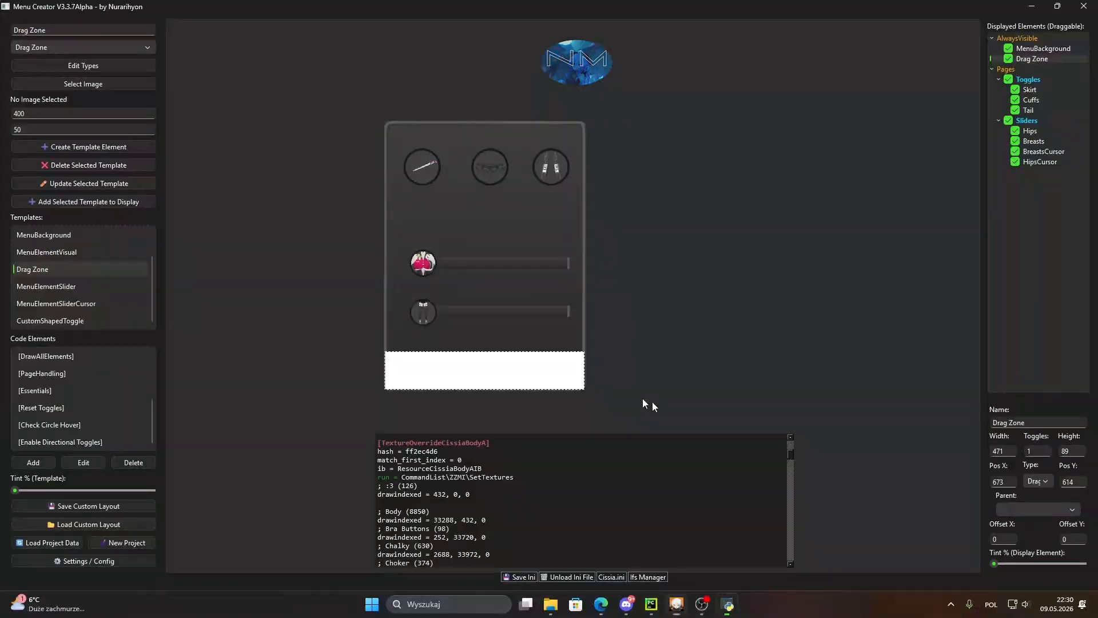
pyautogui.scroll(-5, 531, 525)
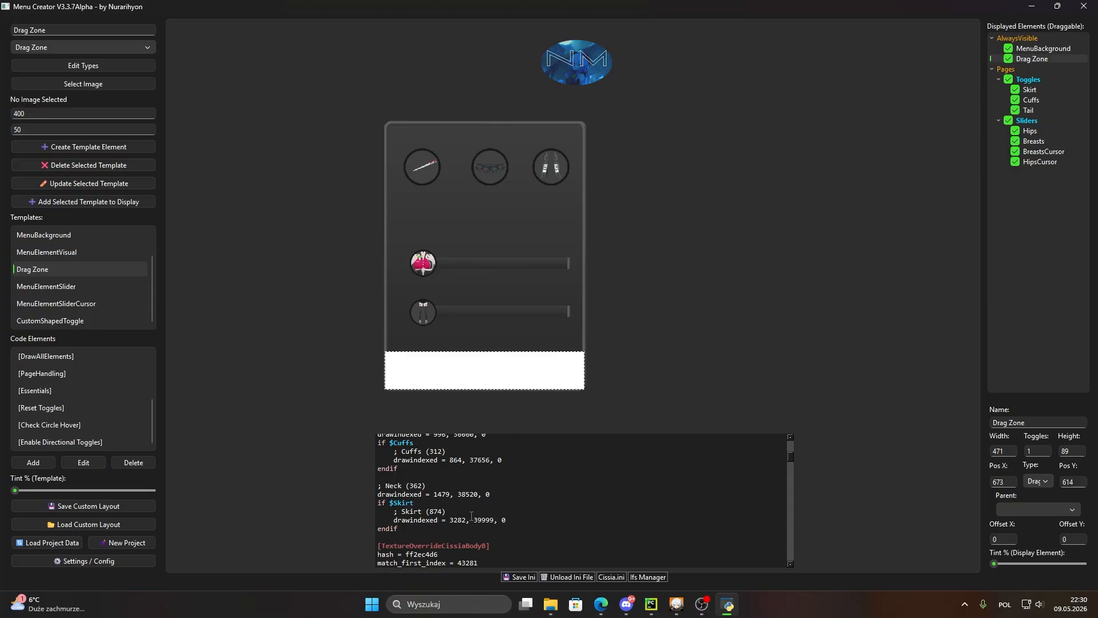
pyautogui.scroll(-10, 471, 515)
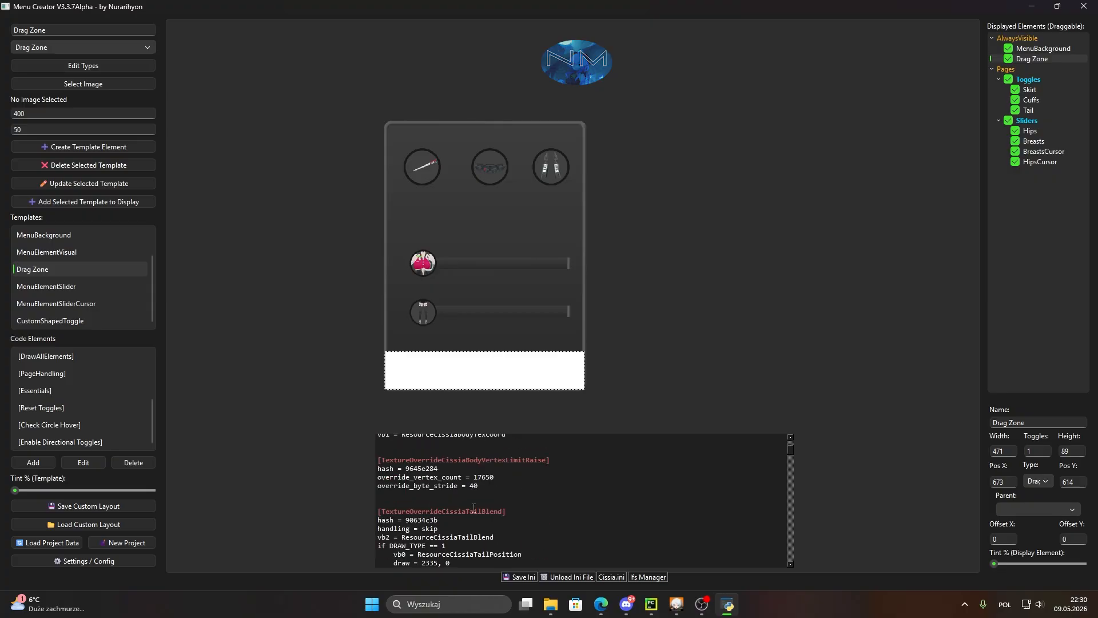
pyautogui.scroll(2, 474, 507)
pyautogui.scroll(-10, 474, 507)
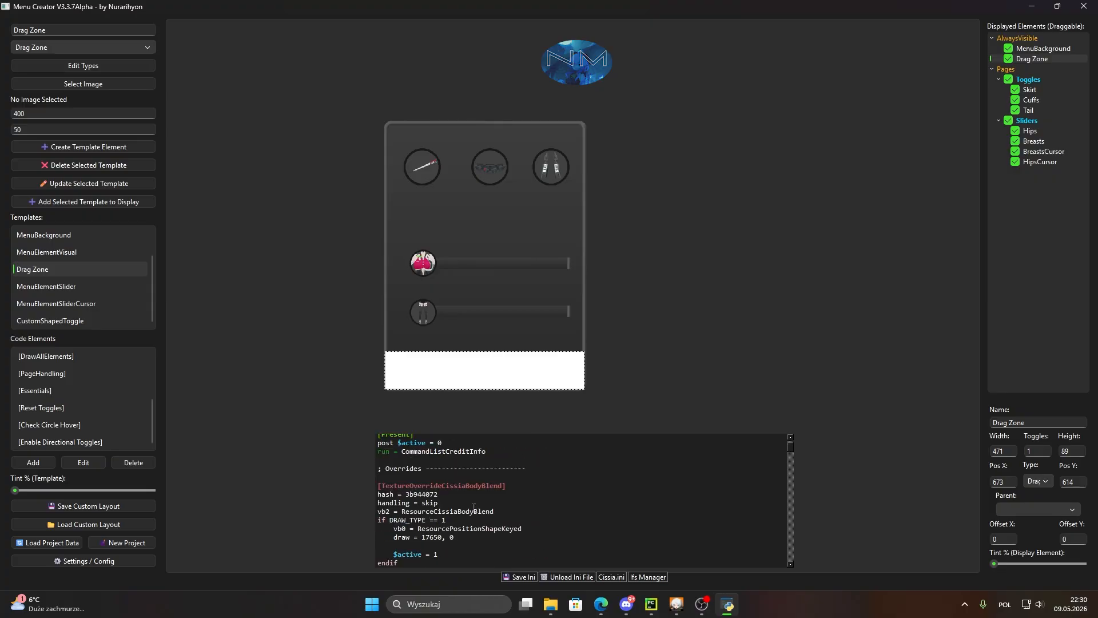
pyautogui.scroll(-3, 576, 492)
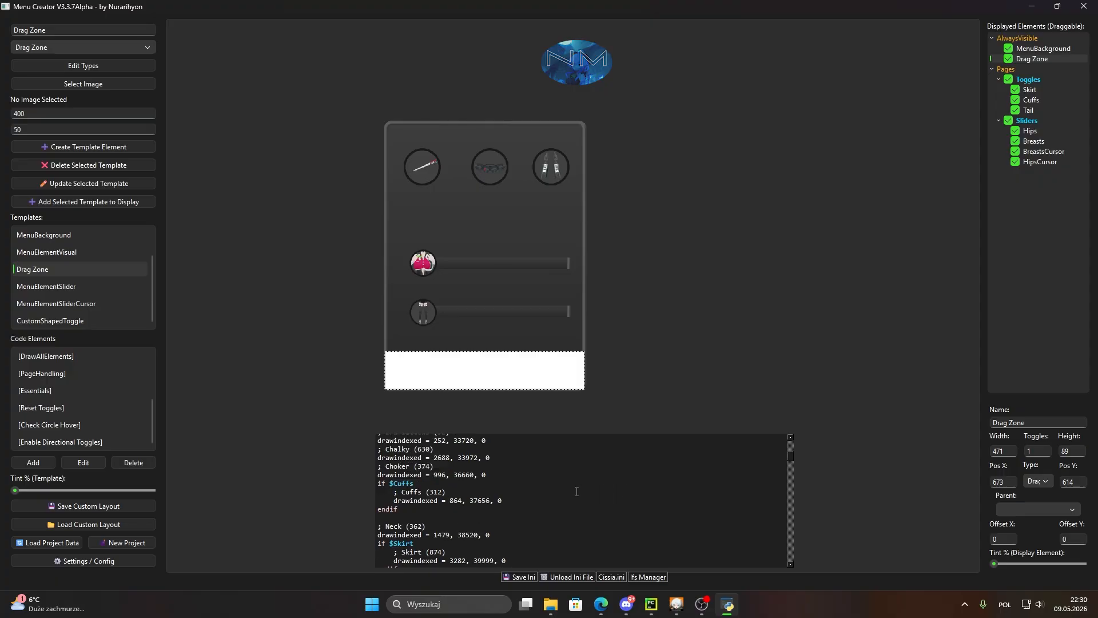
pyautogui.scroll(-3, 409, 496)
pyautogui.scroll(7, 629, 509)
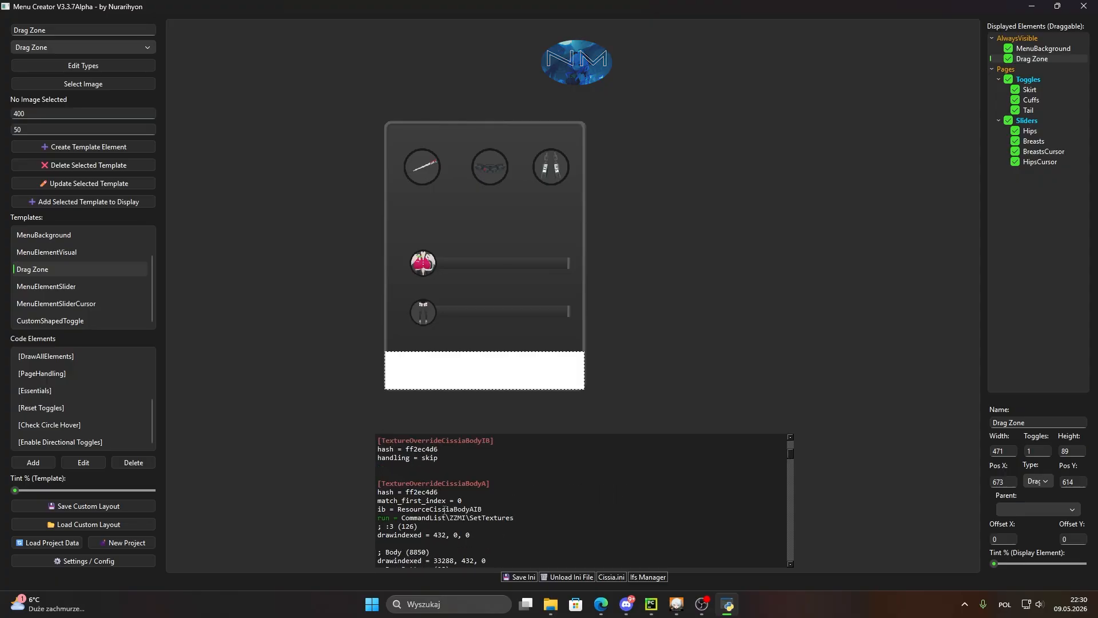
pyautogui.scroll(-5, 629, 508)
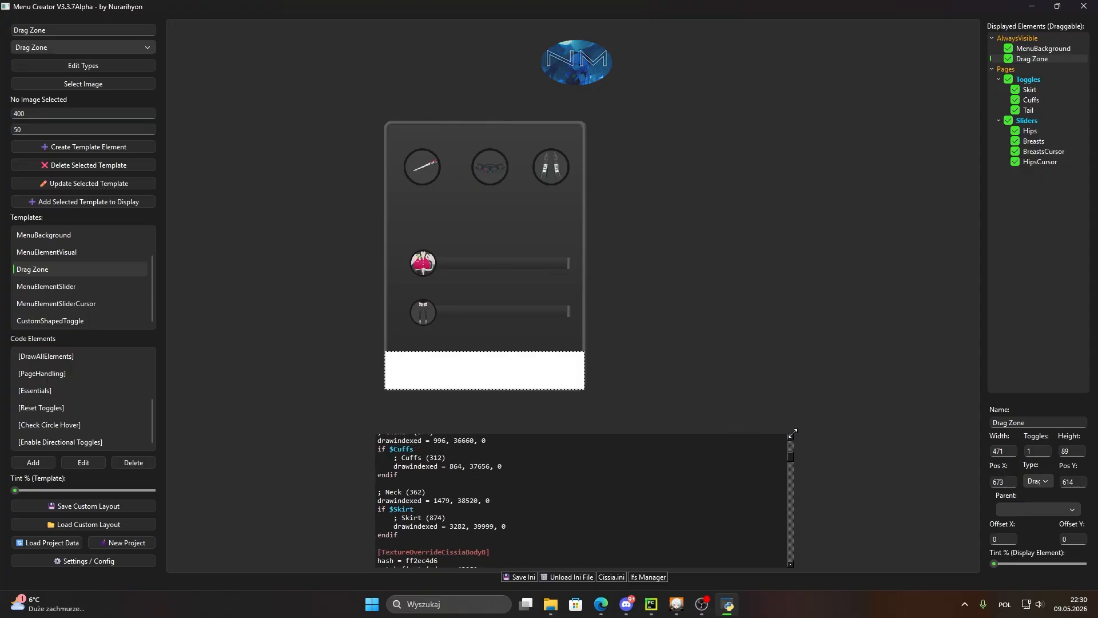
pyautogui.moveTo(791, 434); pyautogui.dragTo(827, 375)
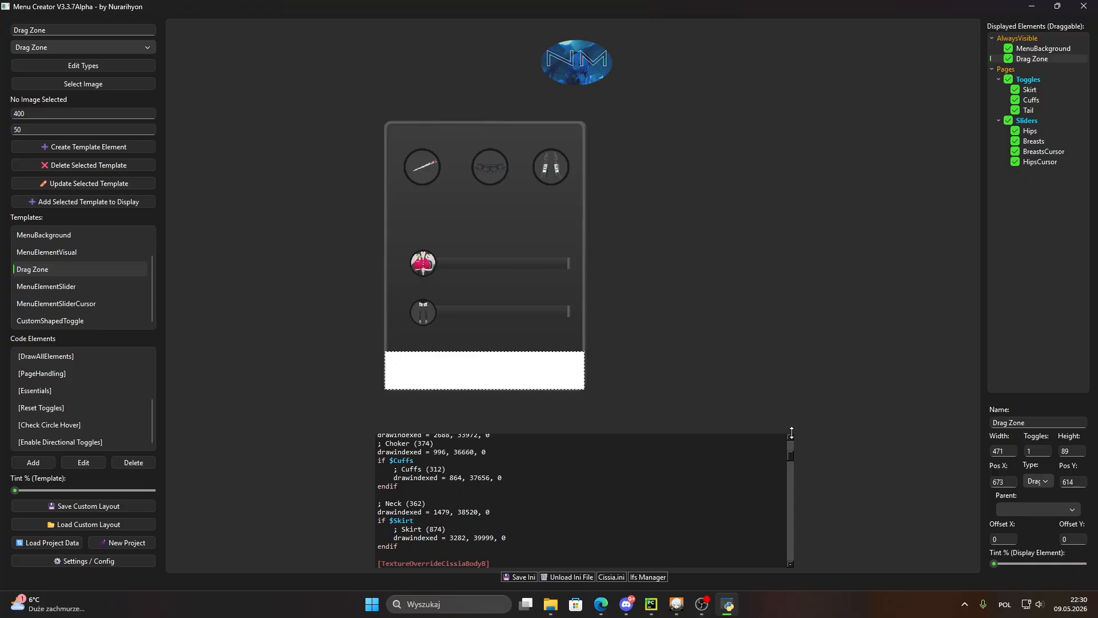
pyautogui.moveTo(791, 433); pyautogui.dragTo(784, 202)
# Step: Remove the $Shoes condition from the Shoes block of TextureOverrideCissiaBodyC in the Bindings Editor and apply the change
pyautogui.click(644, 577)
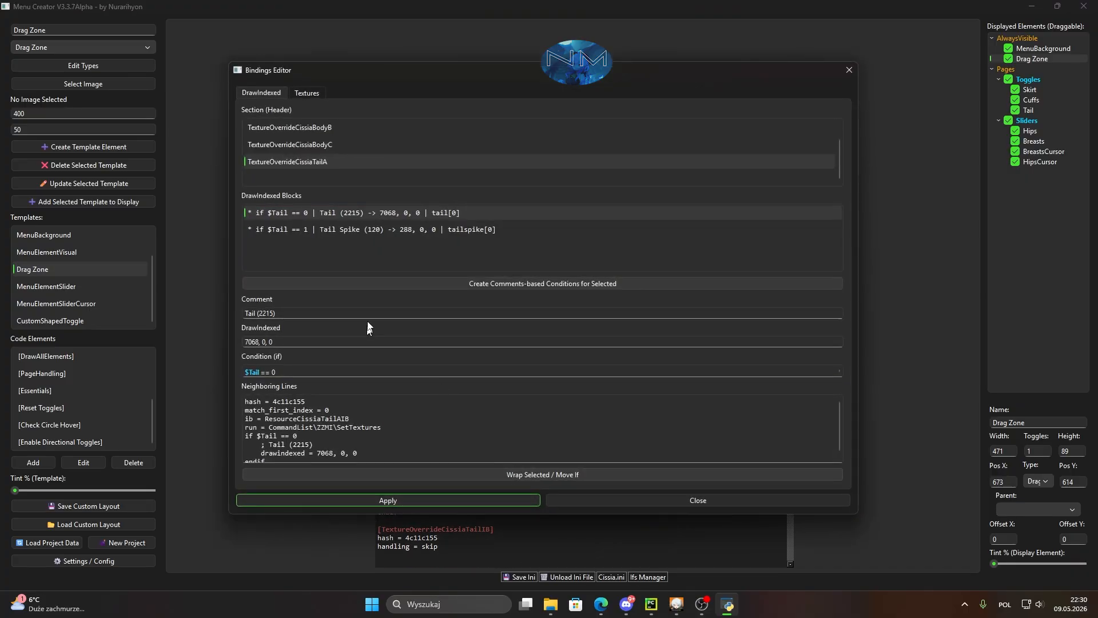
pyautogui.click(352, 128)
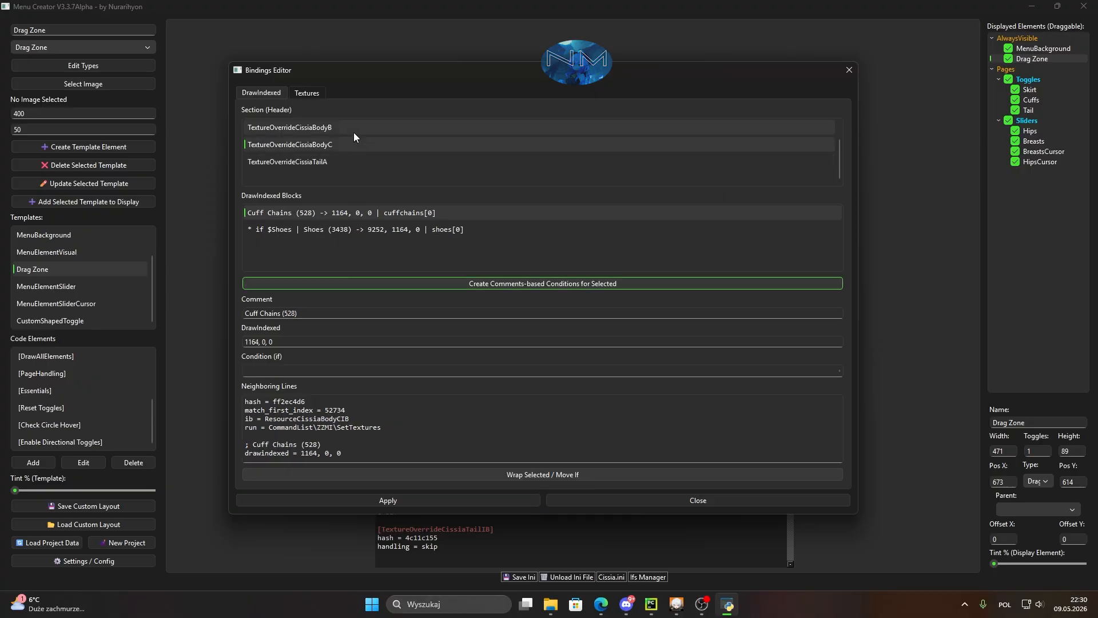
pyautogui.click(329, 153)
pyautogui.click(309, 145)
pyautogui.click(299, 230)
pyautogui.doubleClick(275, 373)
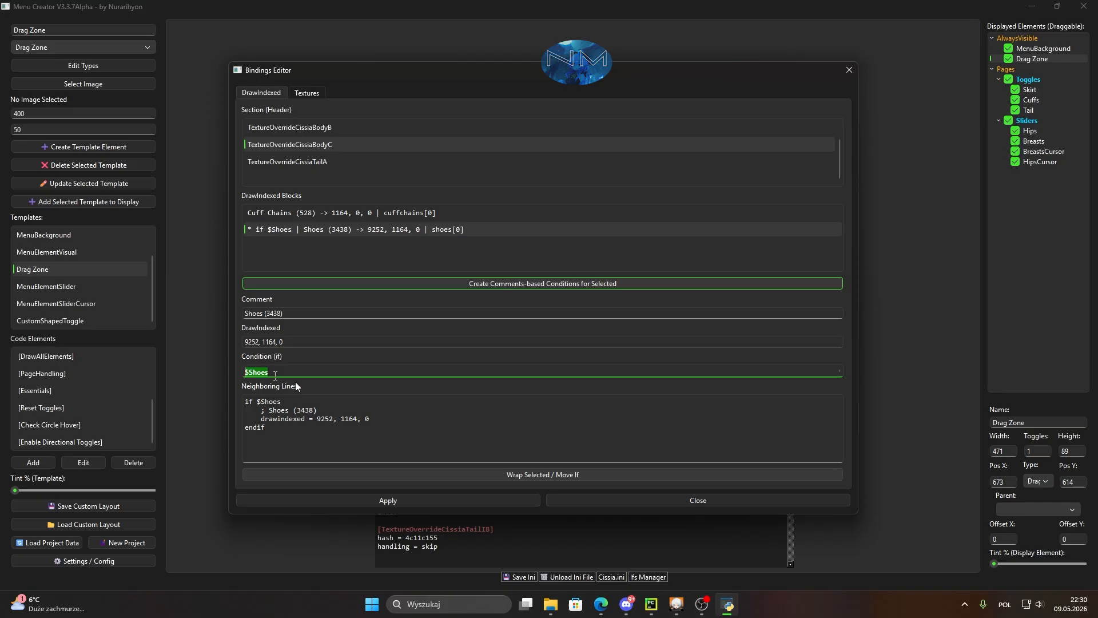
pyautogui.click(395, 498)
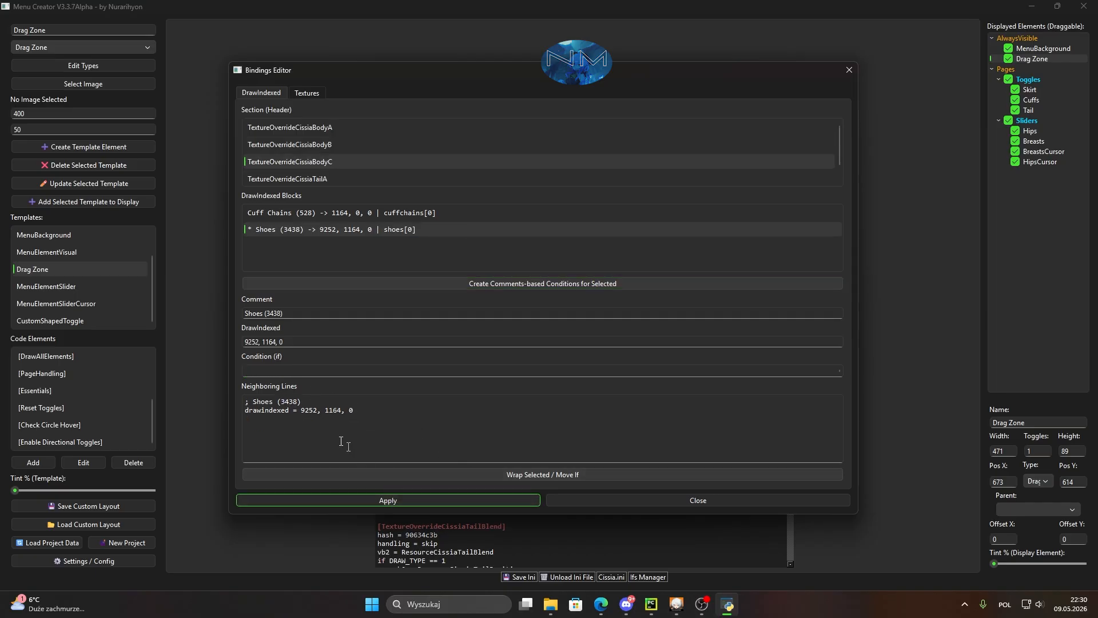
pyautogui.click(649, 503)
# Step: Save the corrected ini file and reload the mods in the game
pyautogui.click(522, 575)
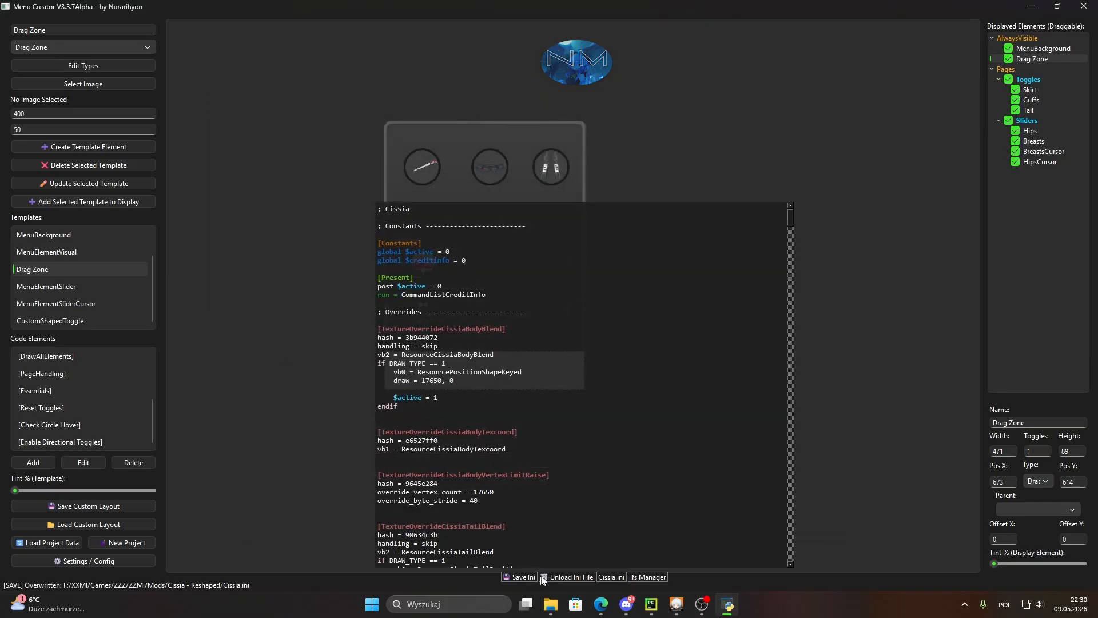
pyautogui.click(684, 609)
pyautogui.press('F10')
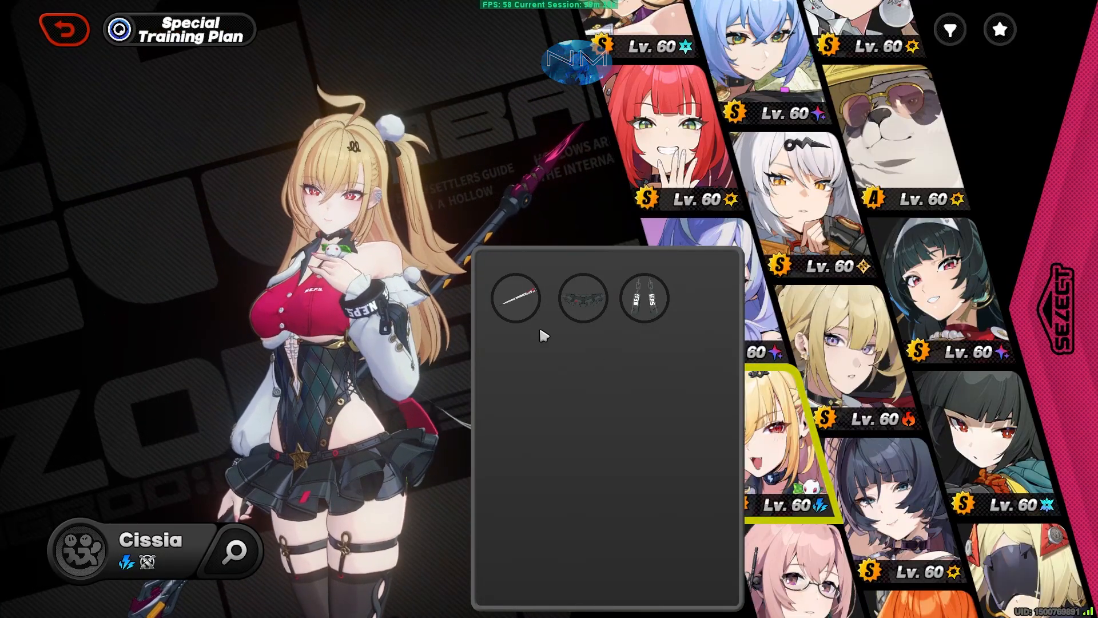
# Step: Go to the Sliders page of the in-game menu and test raising the Breasts and Hips sliders
pyautogui.hotkey('alt', 'Tab')
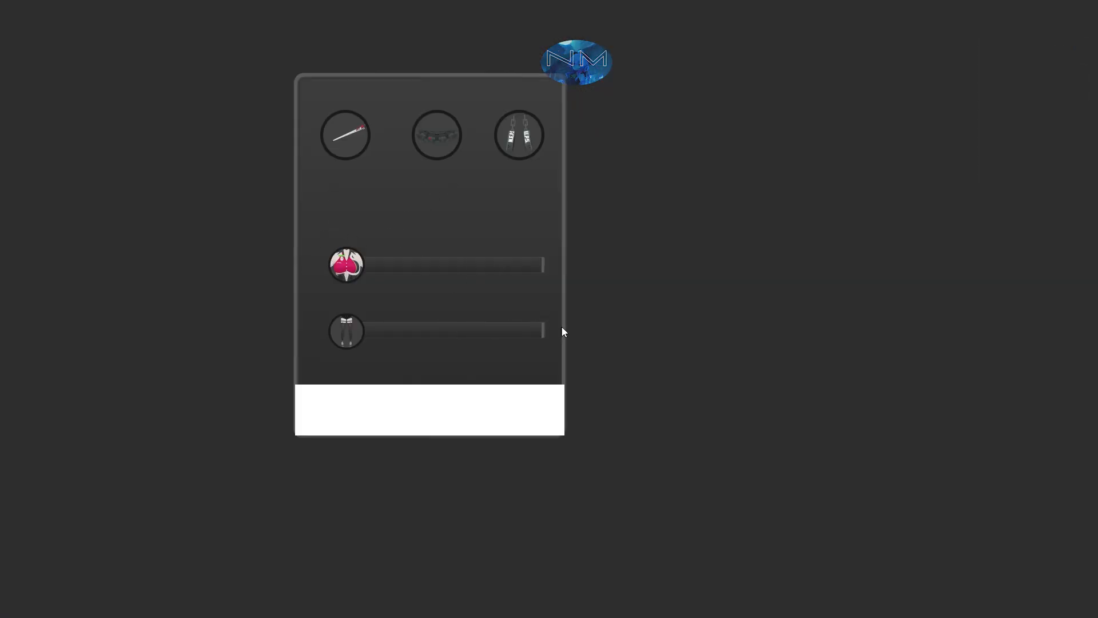
pyautogui.hotkey('alt', 'Tab')
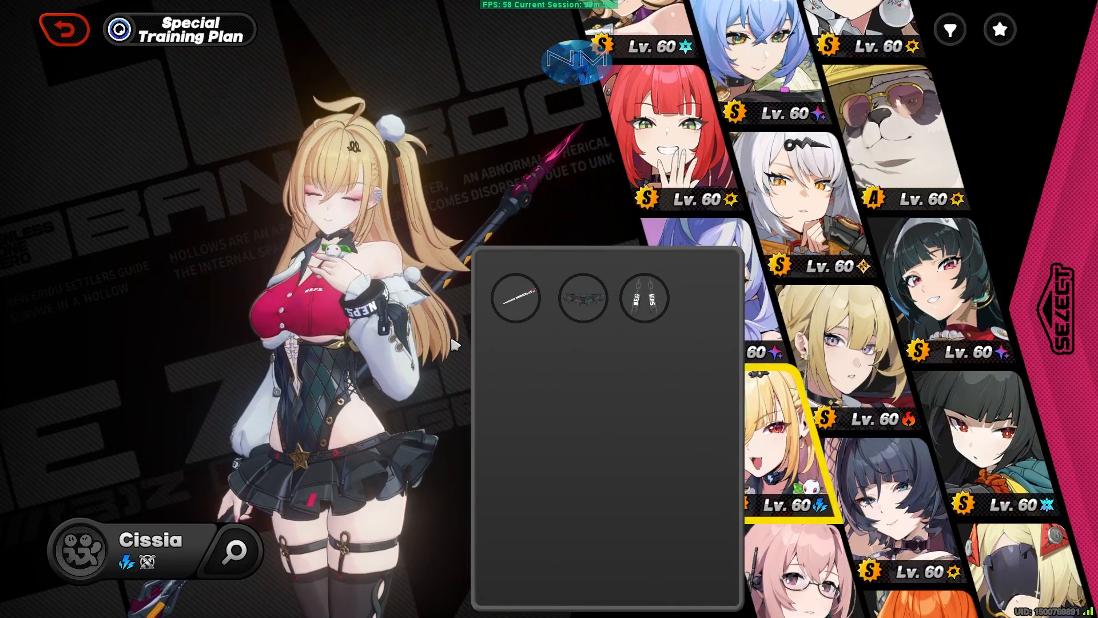
pyautogui.press('Right')
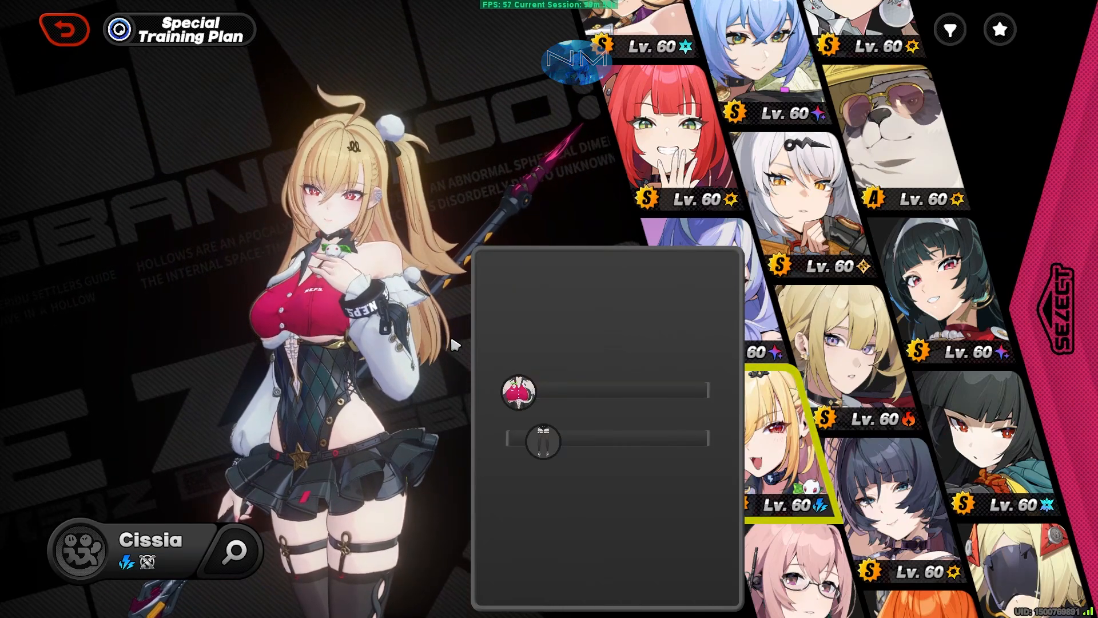
pyautogui.click(628, 397)
pyautogui.moveTo(628, 394); pyautogui.dragTo(664, 395)
pyautogui.moveTo(543, 441); pyautogui.dragTo(704, 454)
# Step: Test repositioning the in-game menu by its drag zone and moving both sliders back to their start
pyautogui.moveTo(702, 536); pyautogui.dragTo(664, 494)
pyautogui.moveTo(632, 361); pyautogui.dragTo(672, 350)
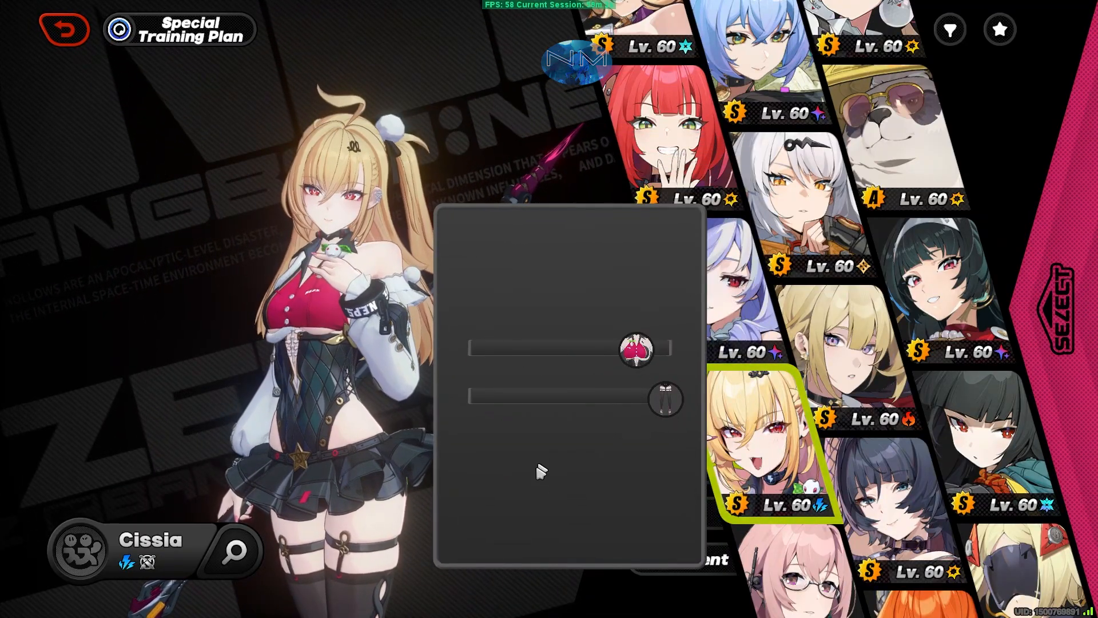
pyautogui.moveTo(534, 458); pyautogui.dragTo(585, 460)
pyautogui.moveTo(685, 366); pyautogui.dragTo(567, 369)
pyautogui.press('F6')
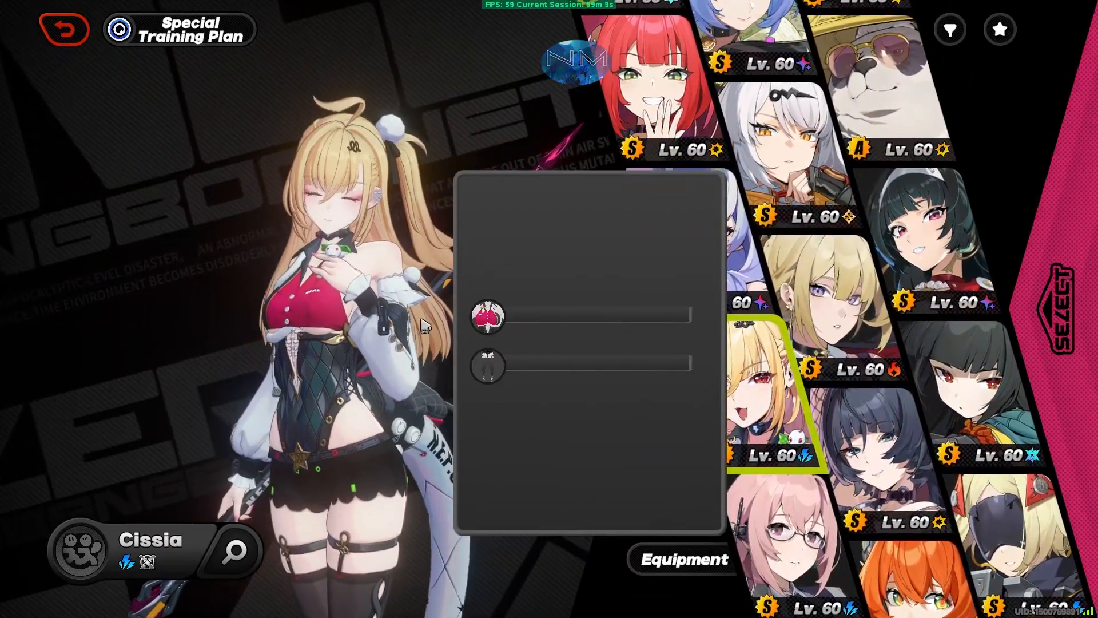
pyautogui.press('F6')
pyautogui.press('F6')
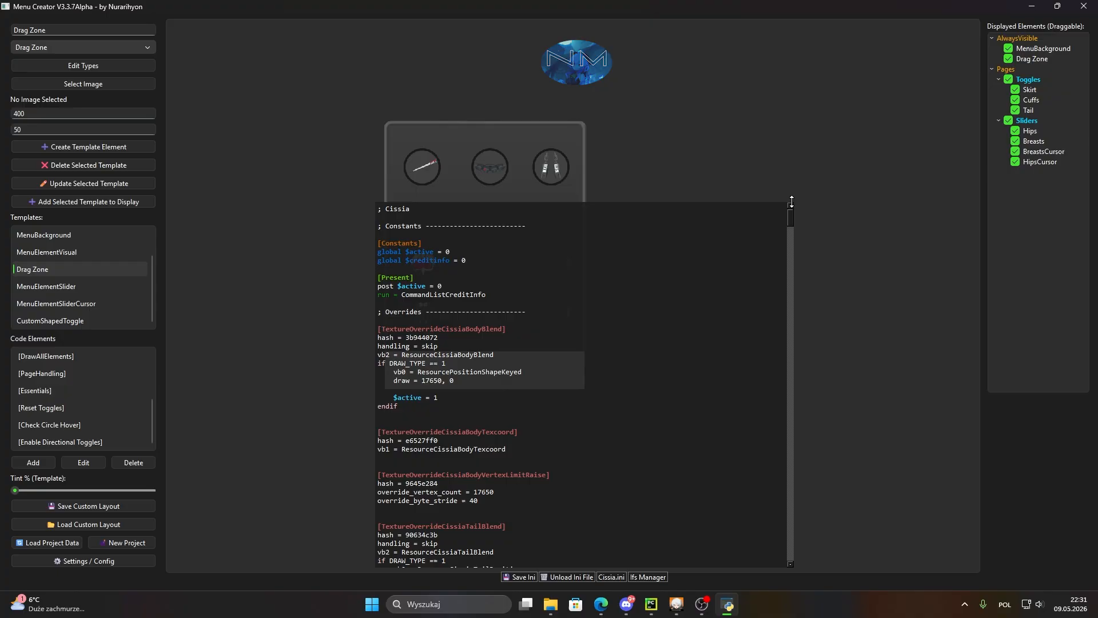
# Step: Shrink Menu Creator's ini code area and open the DrawSelectedElements code in the type editor
pyautogui.moveTo(792, 205); pyautogui.dragTo(720, 377)
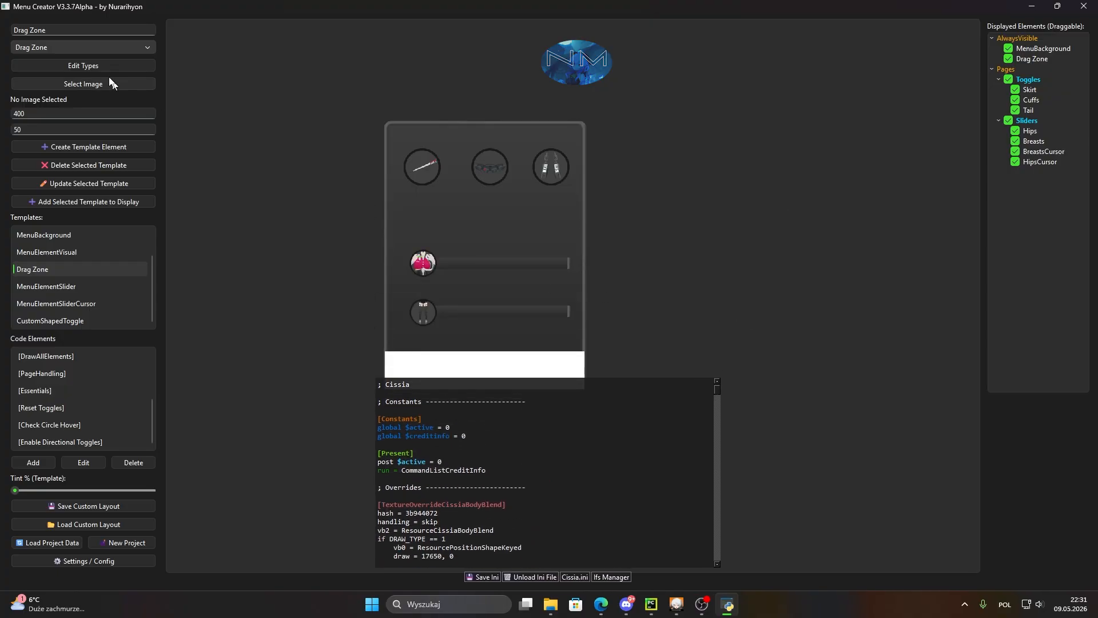
pyautogui.click(84, 65)
pyautogui.click(60, 170)
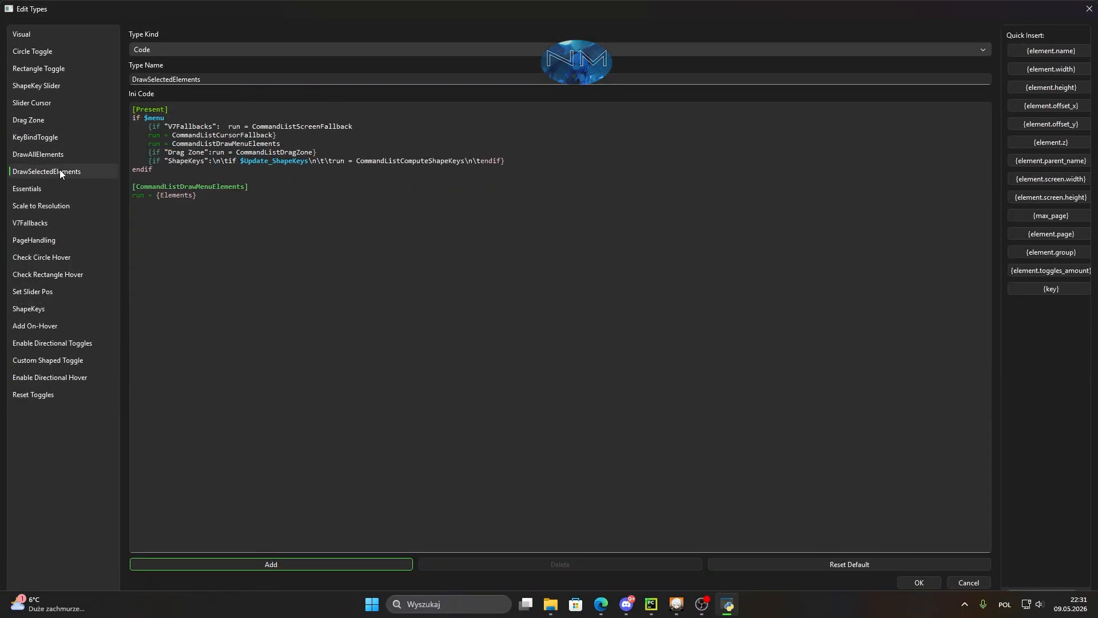
# Step: Review the PageHandling and ShapeKey Slider code in the type editor and close it
pyautogui.click(53, 101)
pyautogui.click(63, 239)
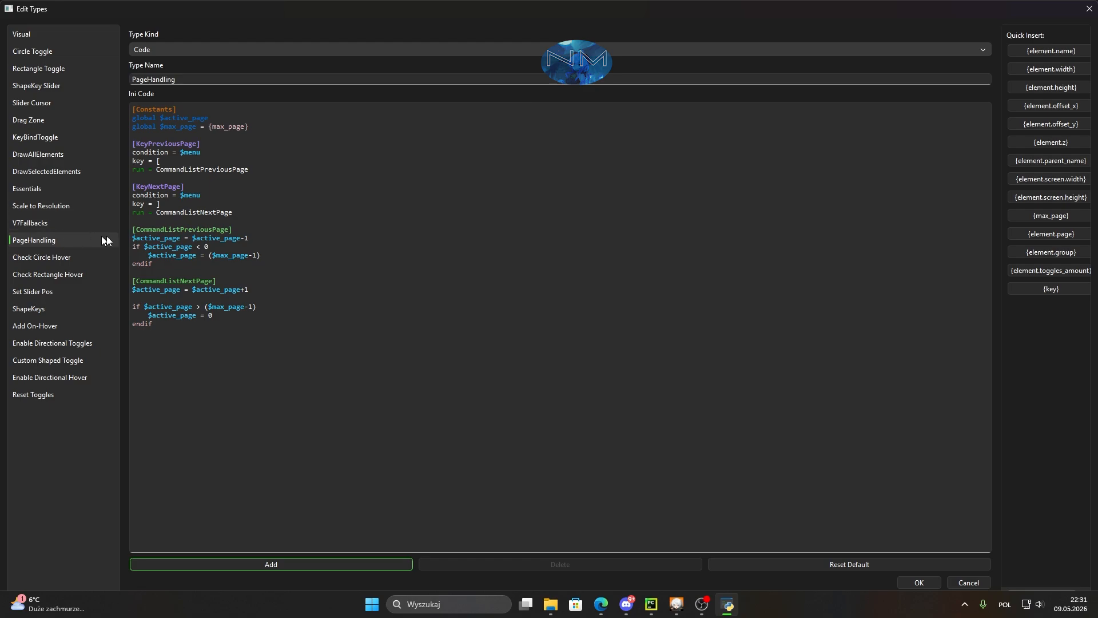
pyautogui.moveTo(332, 343); pyautogui.dragTo(135, 143)
pyautogui.click(410, 339)
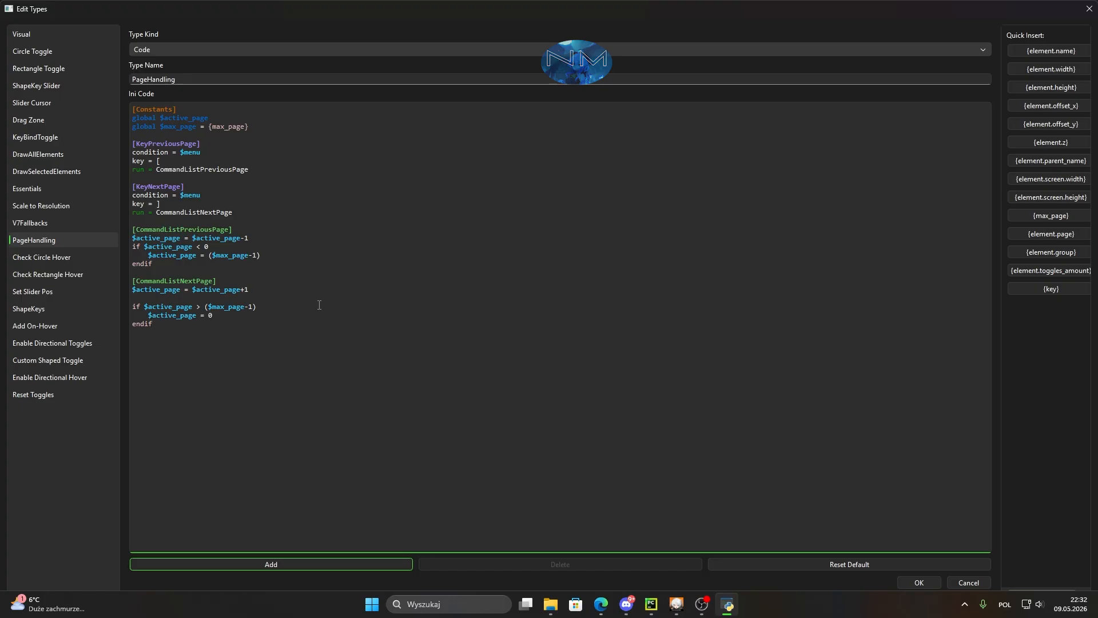
pyautogui.click(36, 138)
pyautogui.click(37, 85)
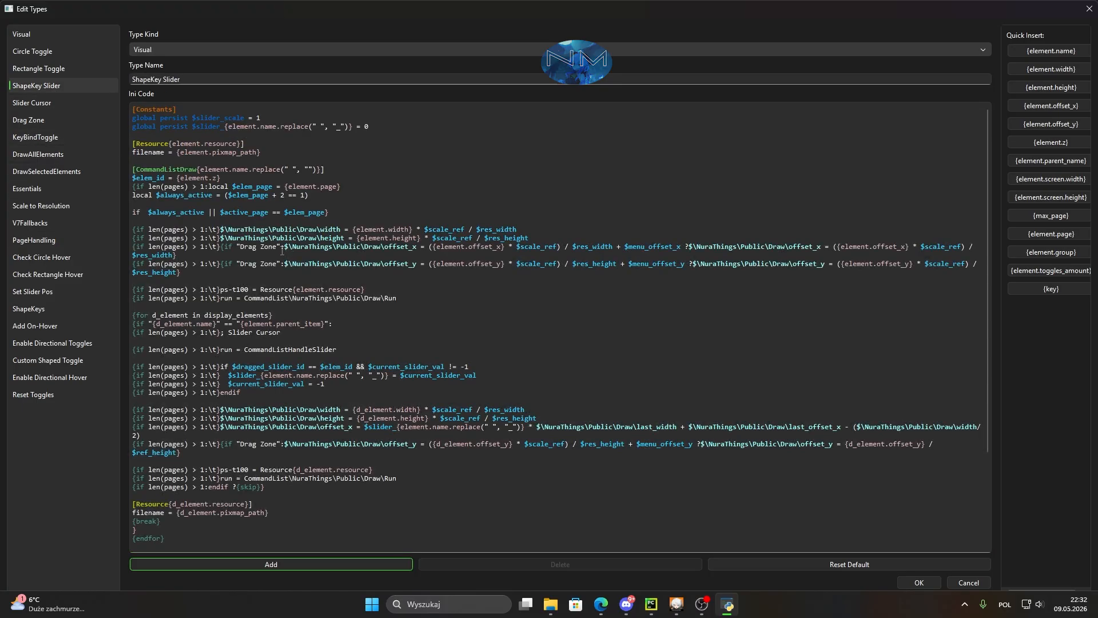
pyautogui.press('Escape')
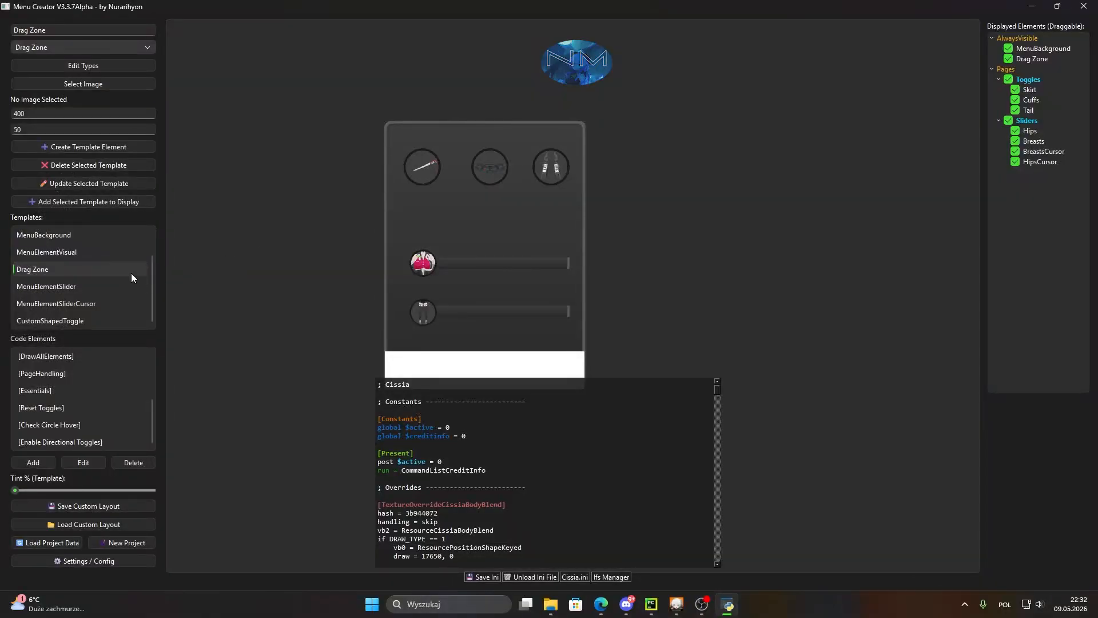
# Step: Tint the MenuBackground element dark teal in the menu layout
pyautogui.scroll(2, 131, 273)
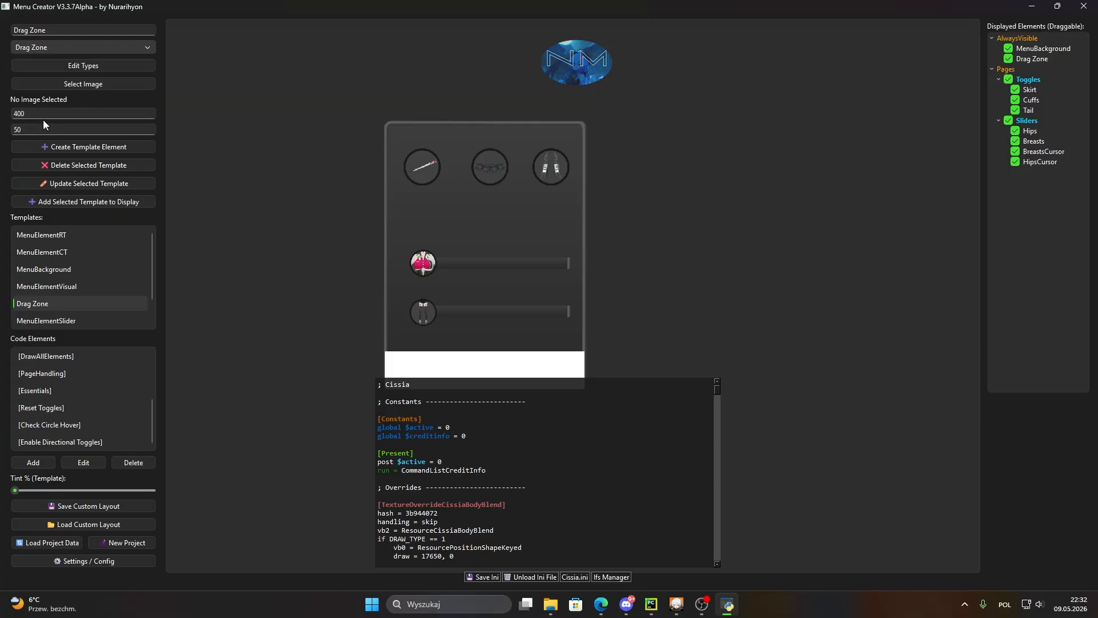
pyautogui.scroll(-2, 164, 266)
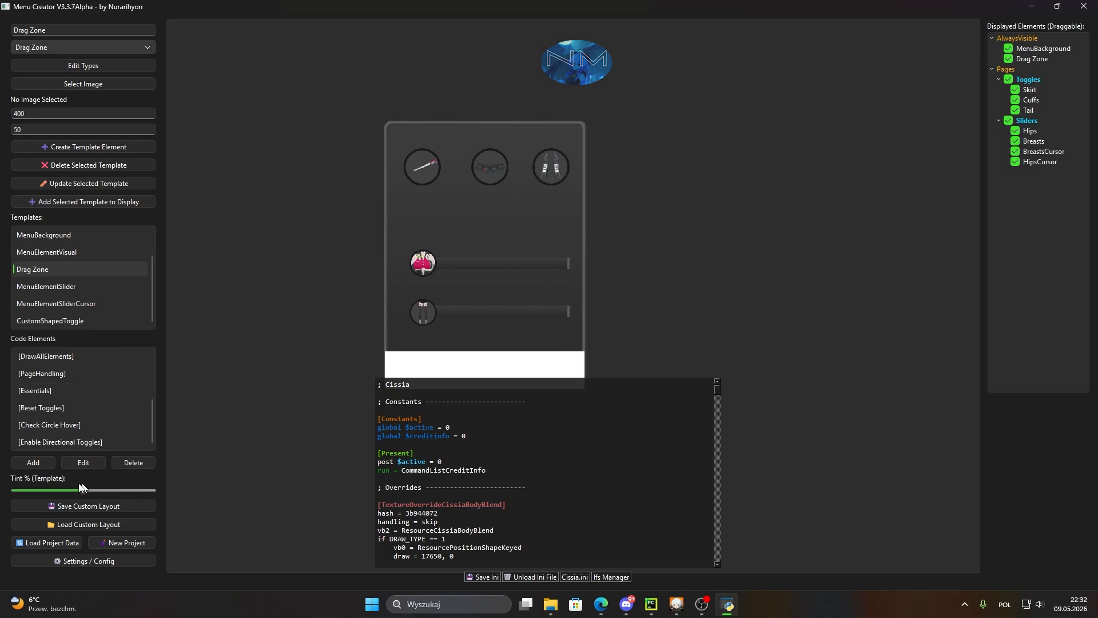
pyautogui.click(432, 314)
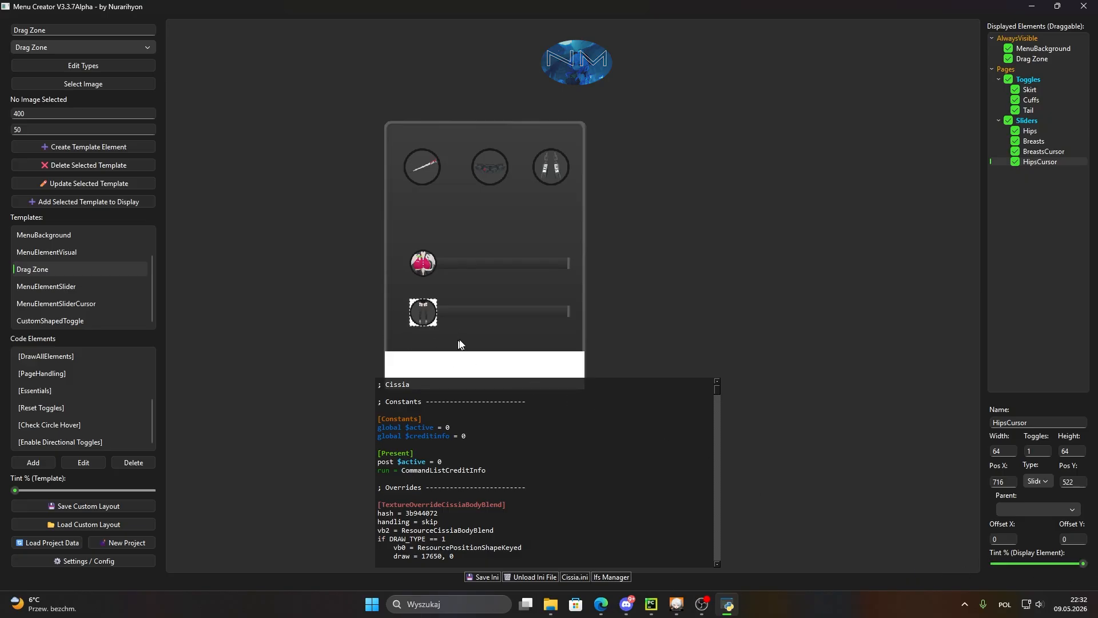
pyautogui.click(580, 319)
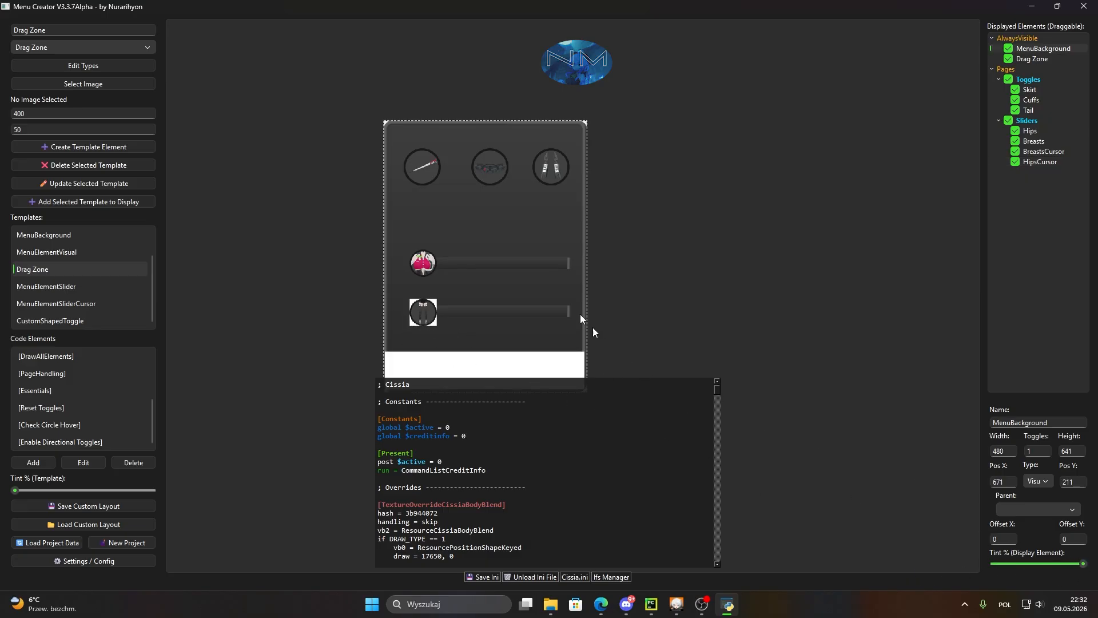
pyautogui.click(581, 210)
pyautogui.click(629, 393)
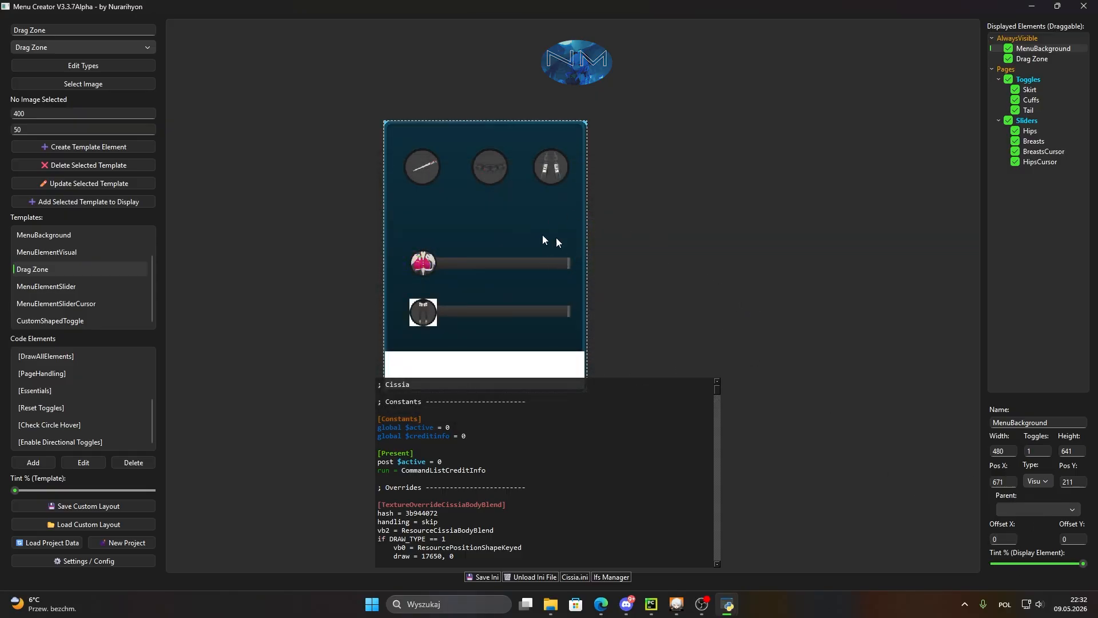
pyautogui.click(677, 276)
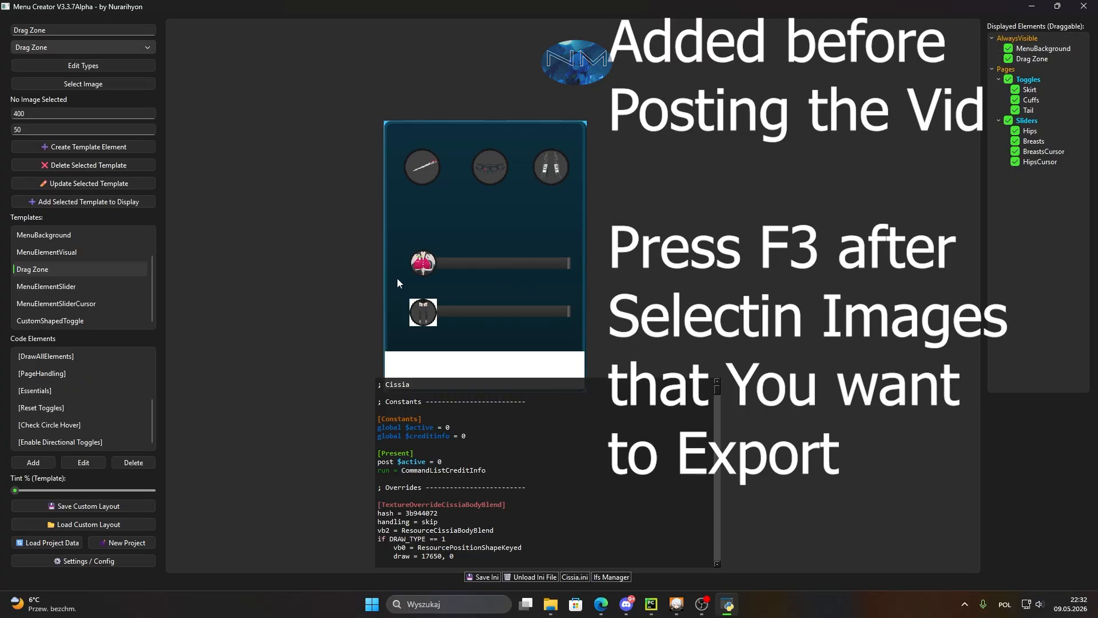
# Step: In the PageHandling type code, replace the KeyNextPage key with the {key} placeholder and accept the change
pyautogui.scroll(-2, 114, 383)
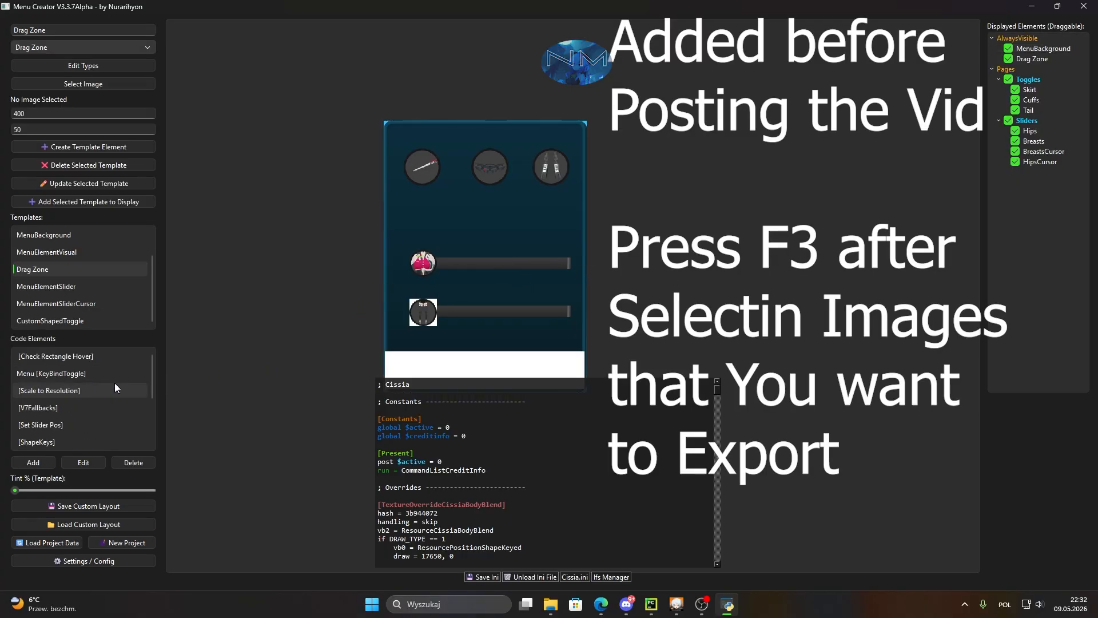
pyautogui.scroll(2, 114, 383)
pyautogui.scroll(-2, 115, 382)
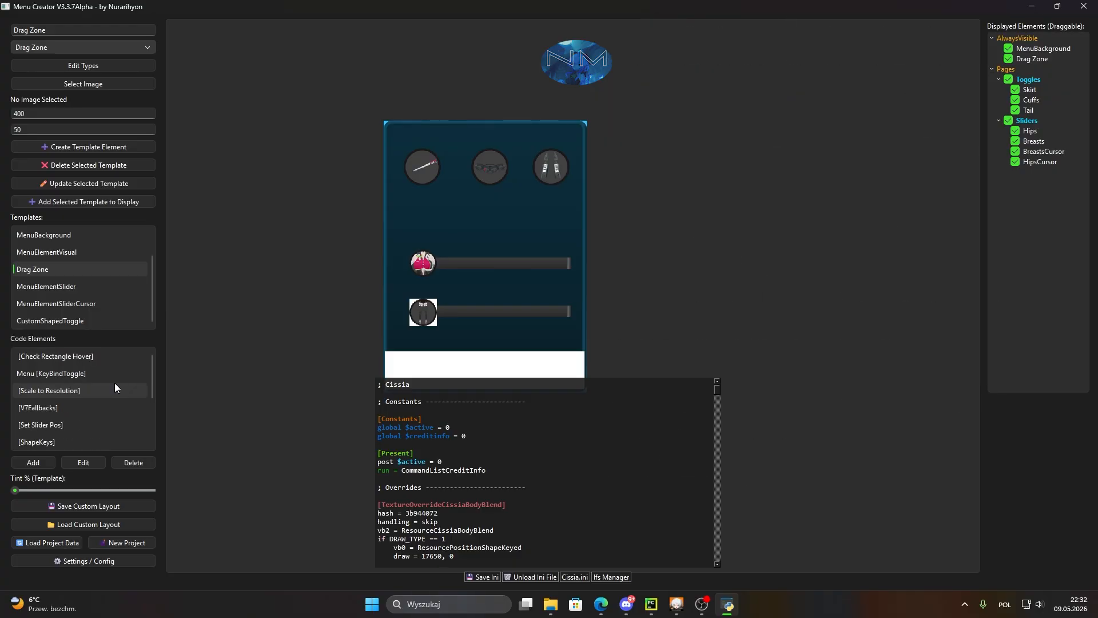
pyautogui.click(117, 65)
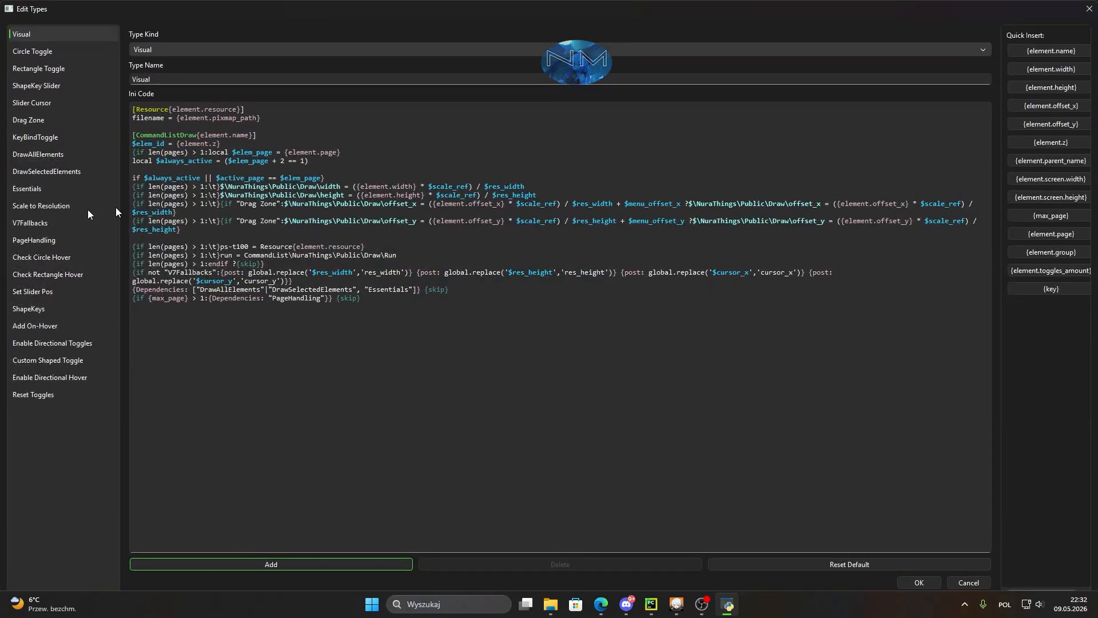
pyautogui.click(58, 224)
pyautogui.click(57, 240)
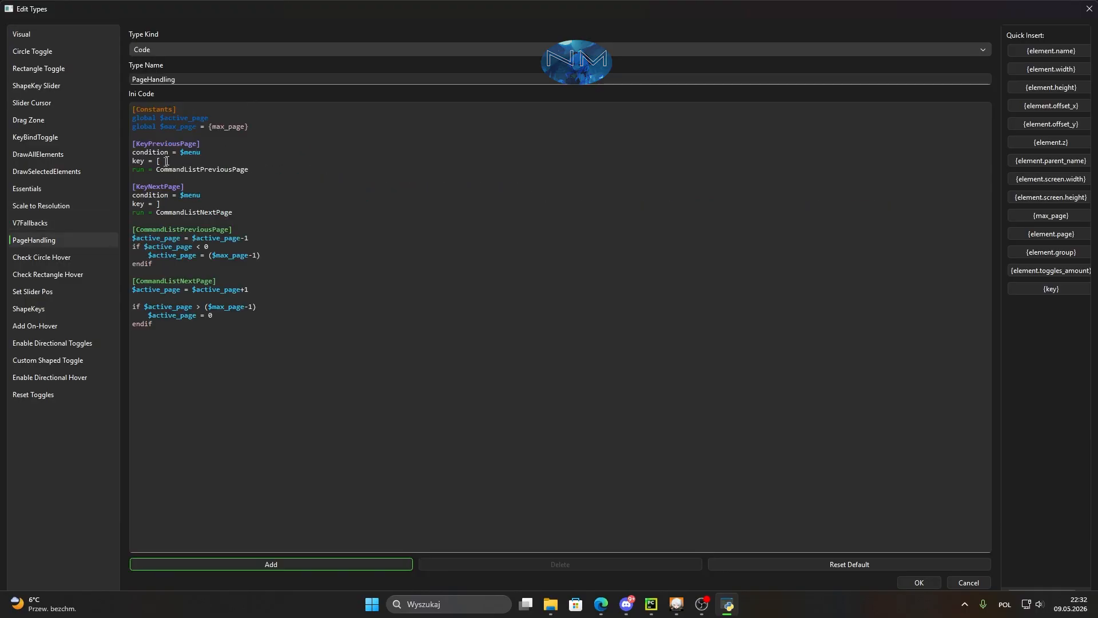
pyautogui.moveTo(162, 161); pyautogui.dragTo(214, 211)
pyautogui.click(211, 206)
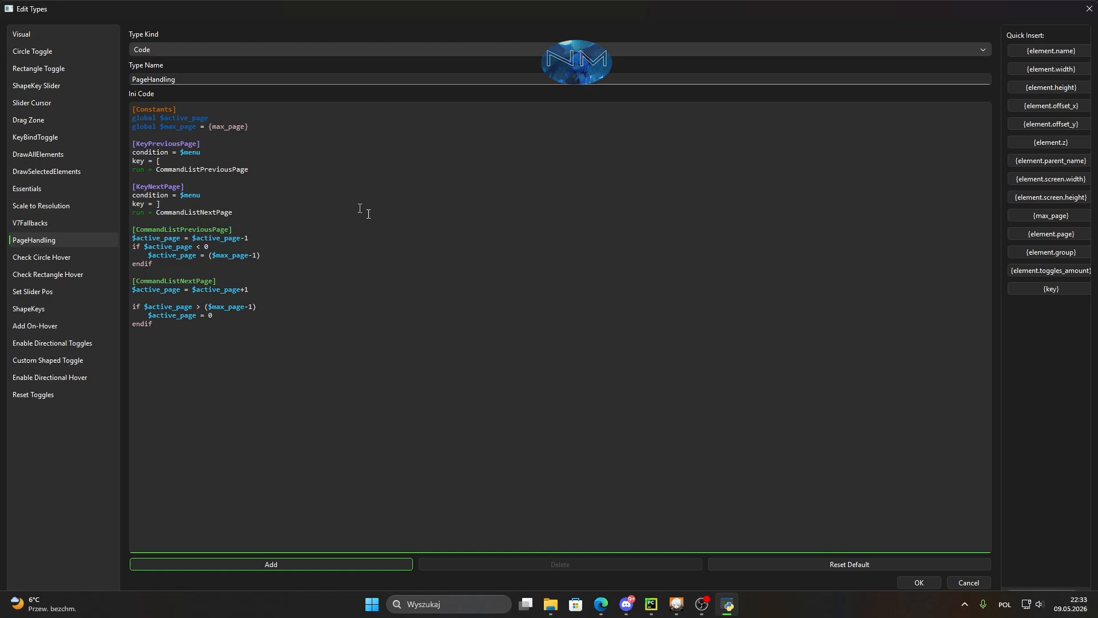
pyautogui.doubleClick(161, 204)
pyautogui.write('{key}')
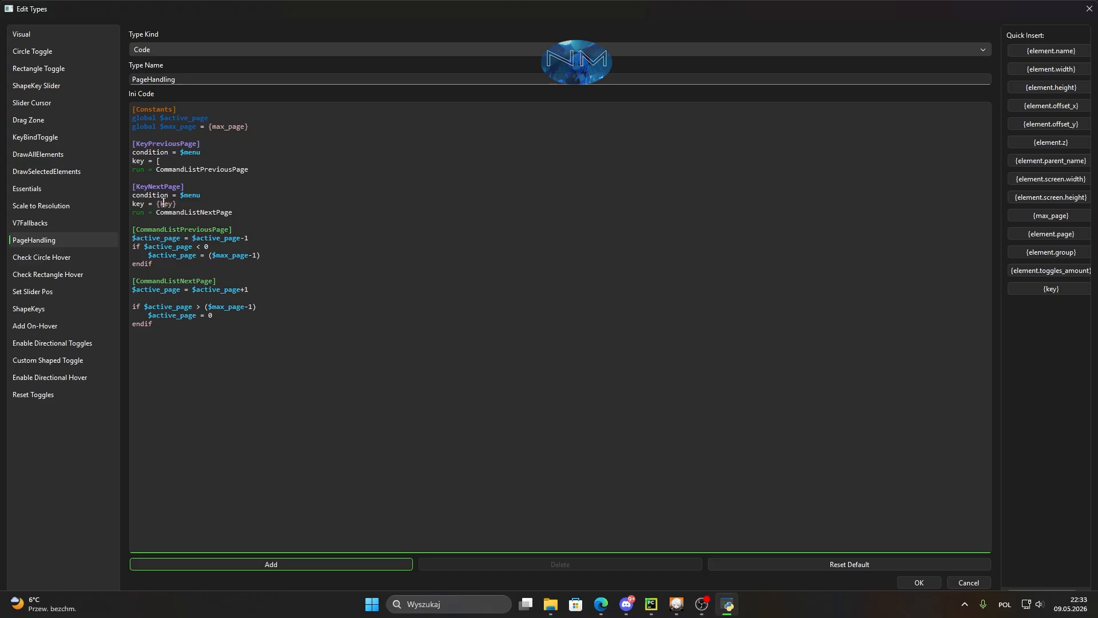
pyautogui.click(919, 582)
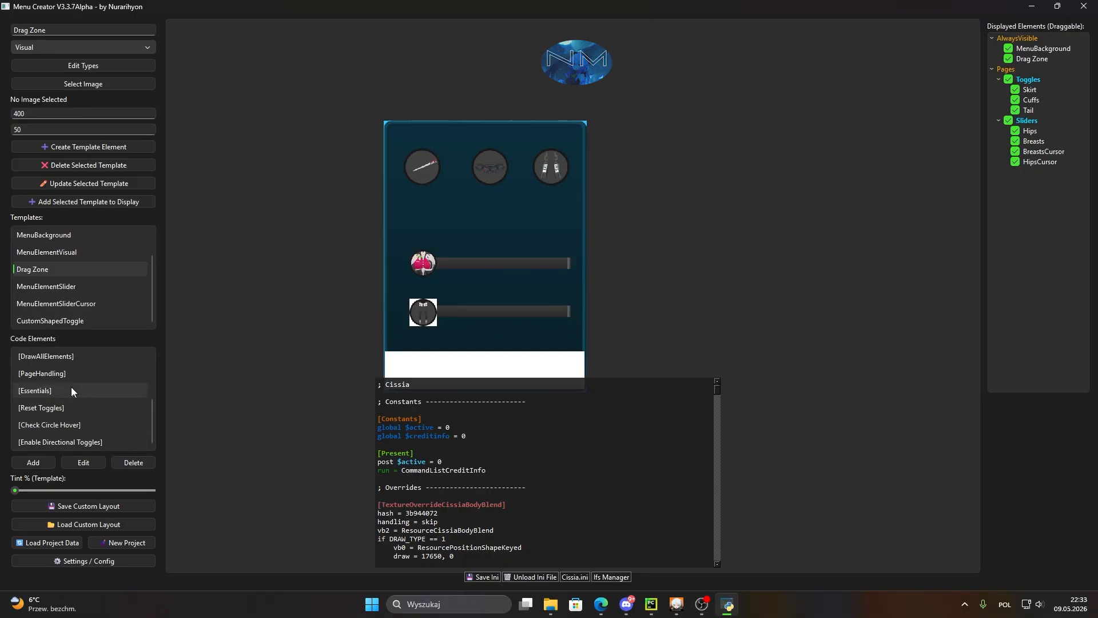
# Step: Open the PageHandling code element, widen its Value column, and try J and H as the key parameter's value
pyautogui.click(65, 375)
pyautogui.click(92, 463)
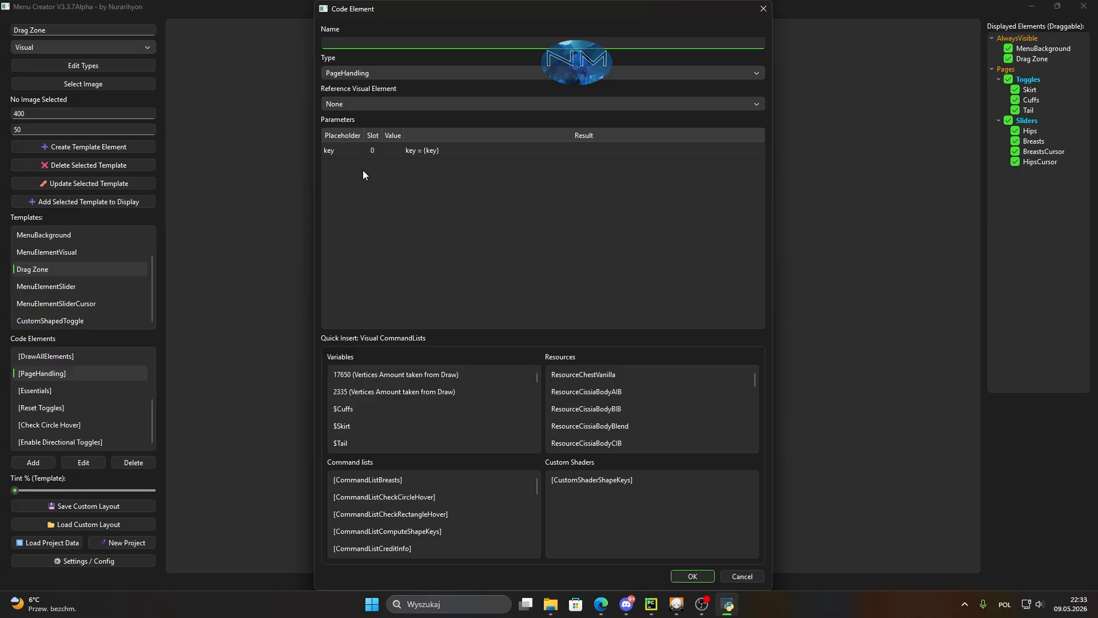
pyautogui.click(763, 8)
pyautogui.click(91, 462)
pyautogui.click(376, 155)
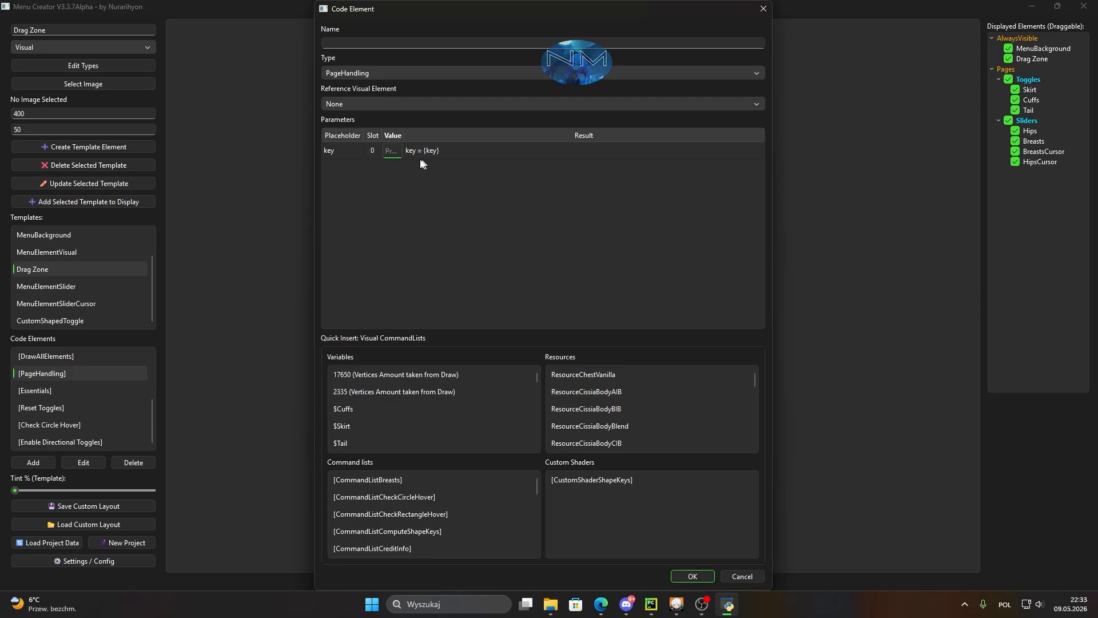
pyautogui.moveTo(403, 135); pyautogui.dragTo(517, 136)
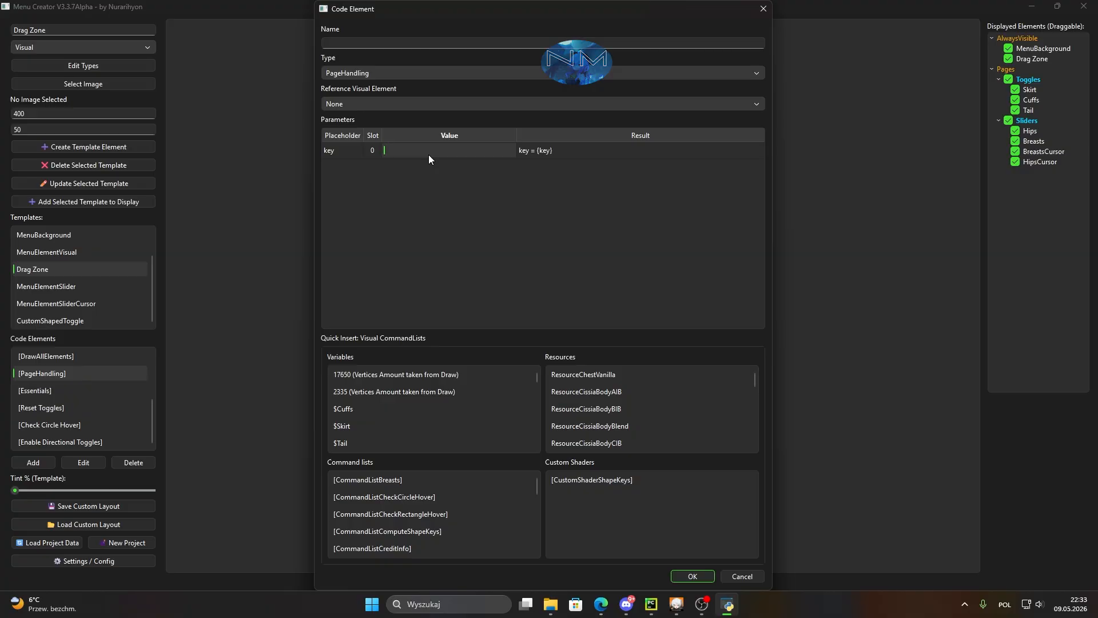
pyautogui.press('j')
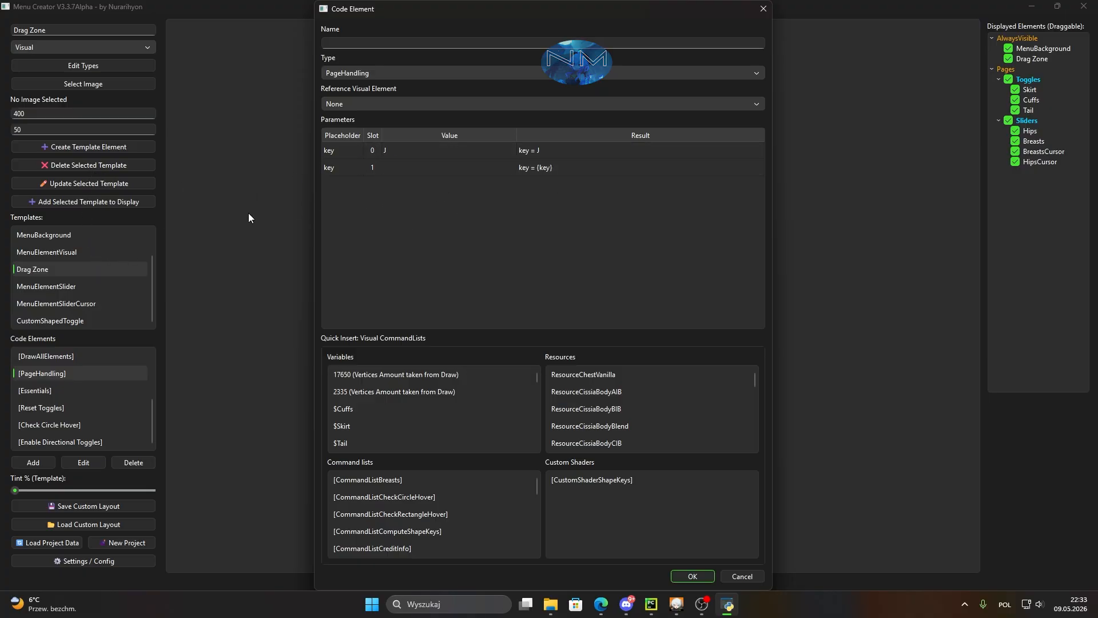
pyautogui.doubleClick(440, 149)
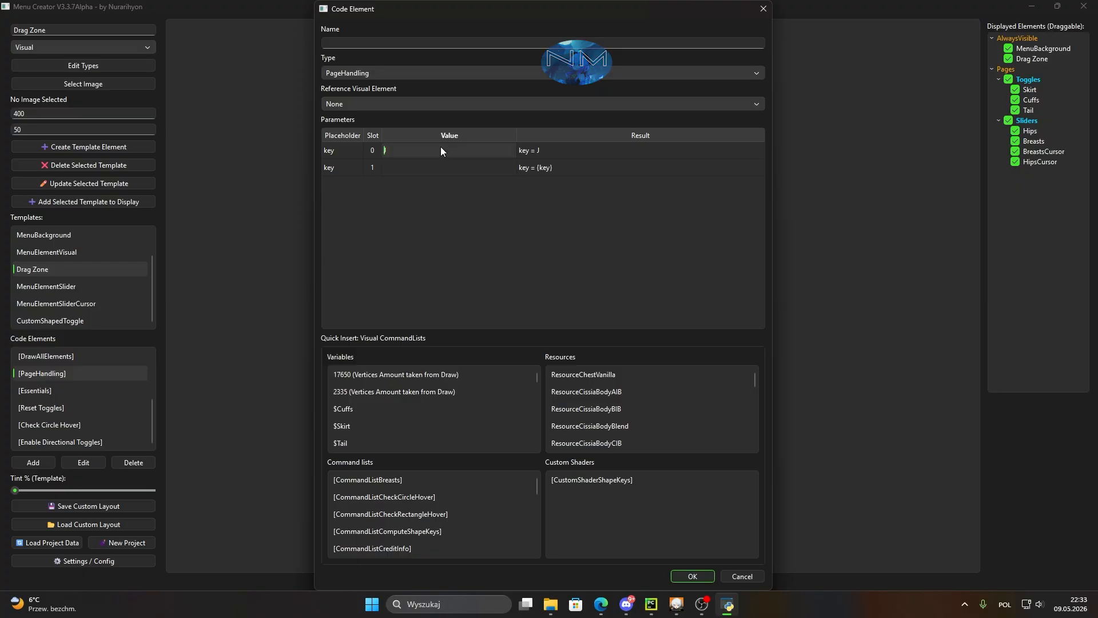
pyautogui.hotkey('shift', 'h')
# Step: Review the PageHandling, V7Fallbacks and Essentials code in the type editor
pyautogui.click(83, 65)
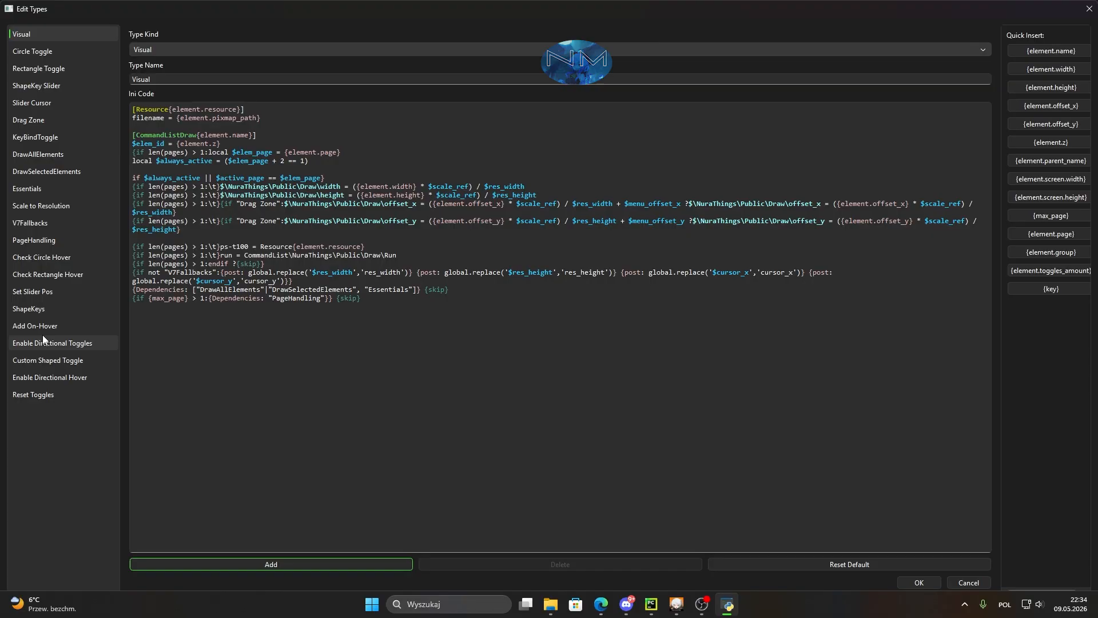
pyautogui.click(51, 241)
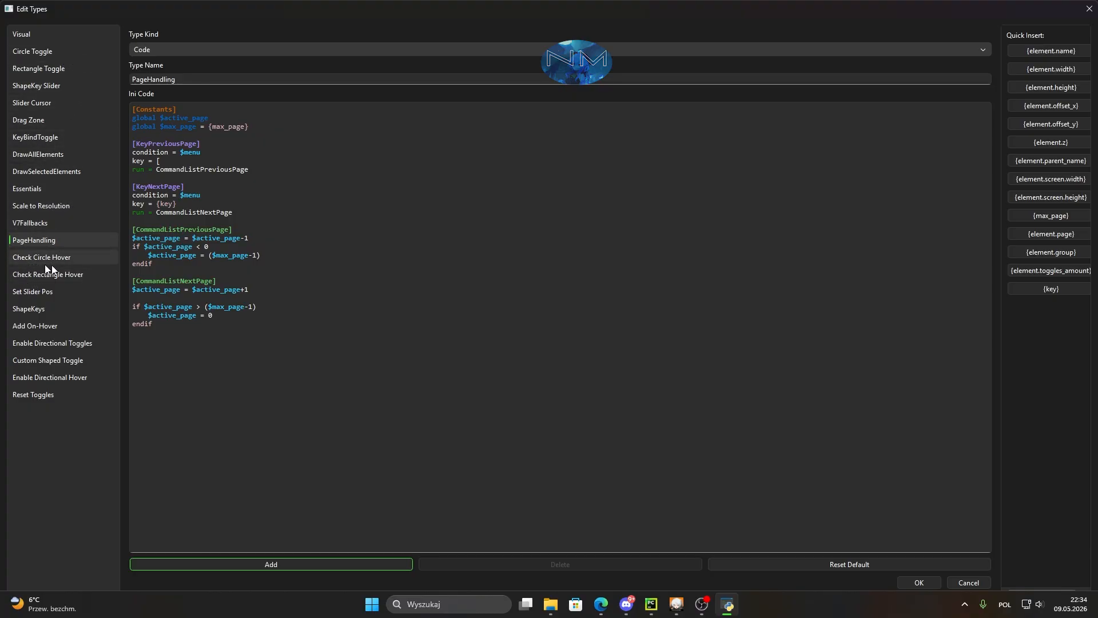
pyautogui.click(30, 225)
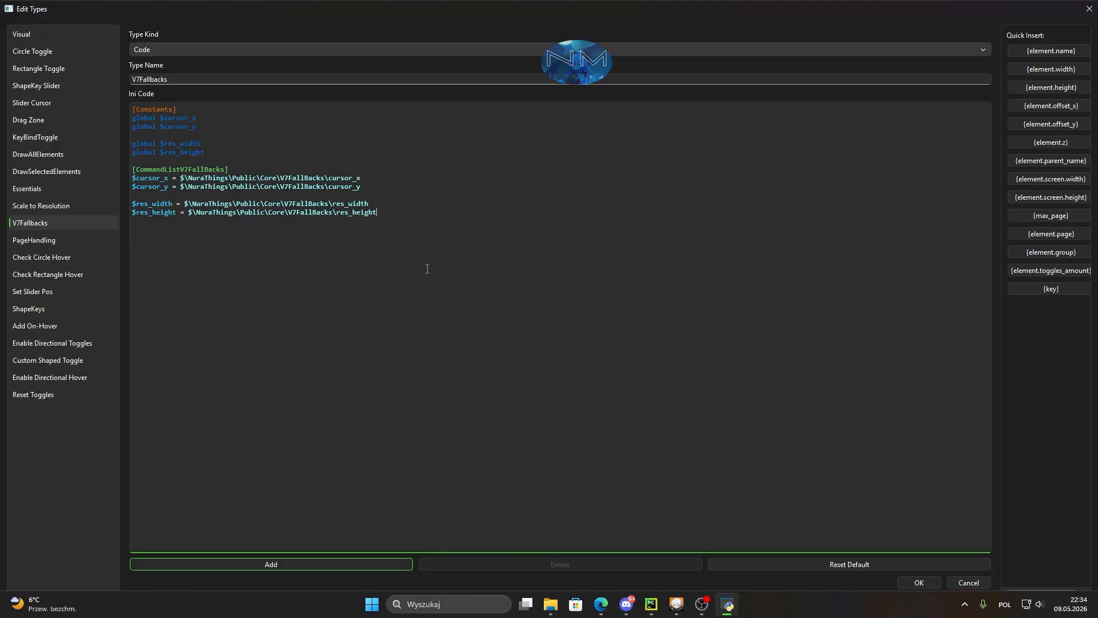
pyautogui.click(42, 207)
pyautogui.click(45, 223)
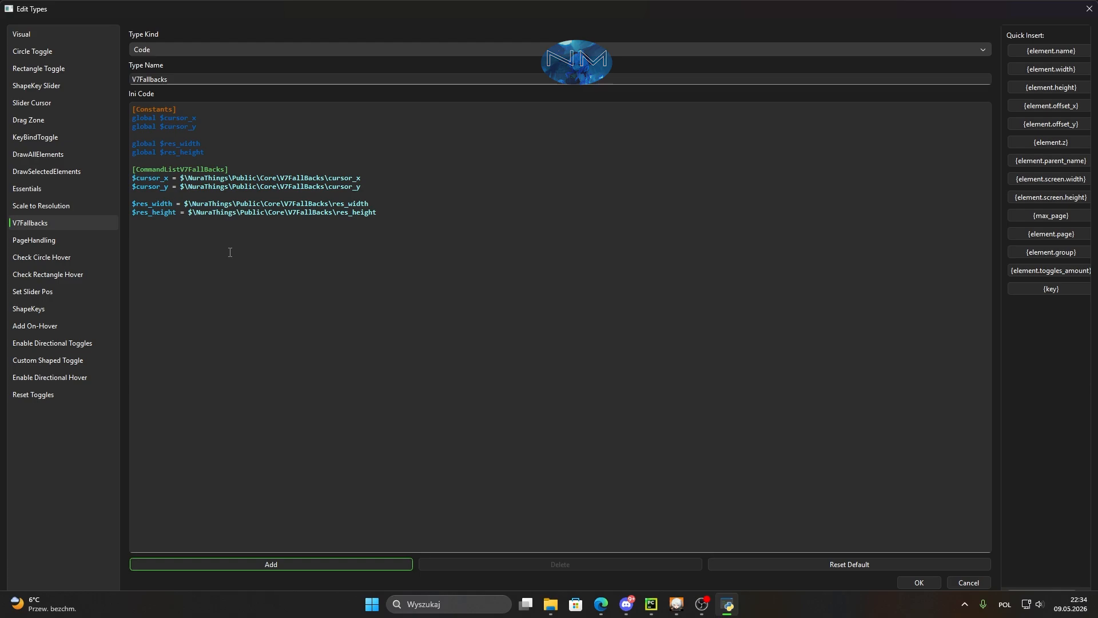
pyautogui.moveTo(230, 252); pyautogui.dragTo(133, 109)
pyautogui.click(410, 259)
pyautogui.moveTo(403, 256); pyautogui.dragTo(106, 99)
pyautogui.click(405, 244)
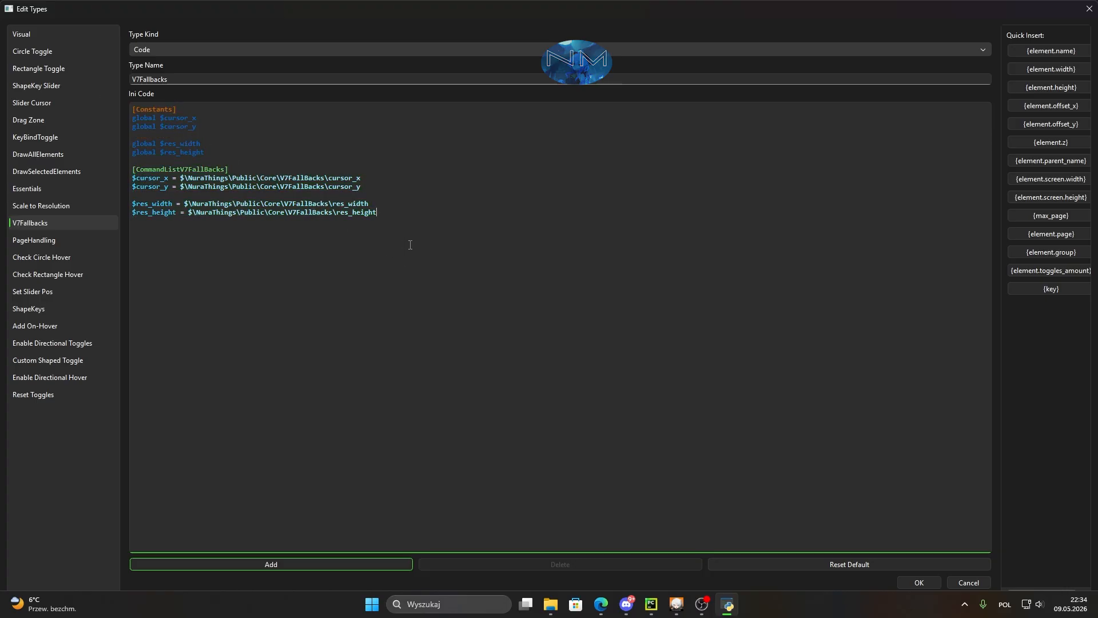
pyautogui.moveTo(404, 243); pyautogui.dragTo(99, 100)
pyautogui.click(404, 228)
pyautogui.moveTo(404, 228); pyautogui.dragTo(208, 152)
pyautogui.click(28, 192)
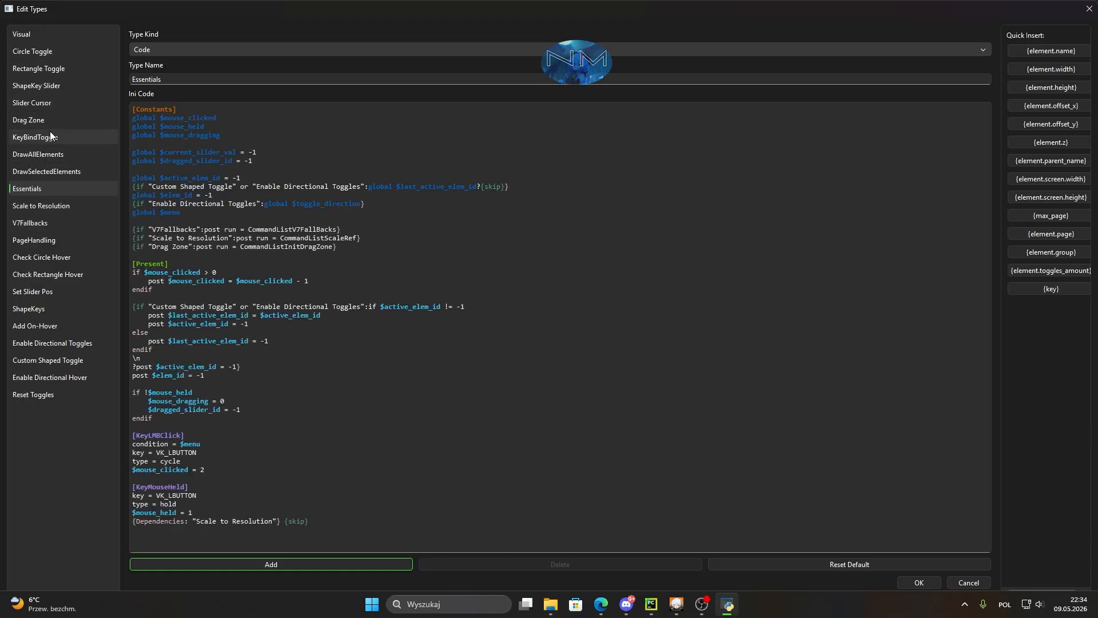
pyautogui.click(52, 240)
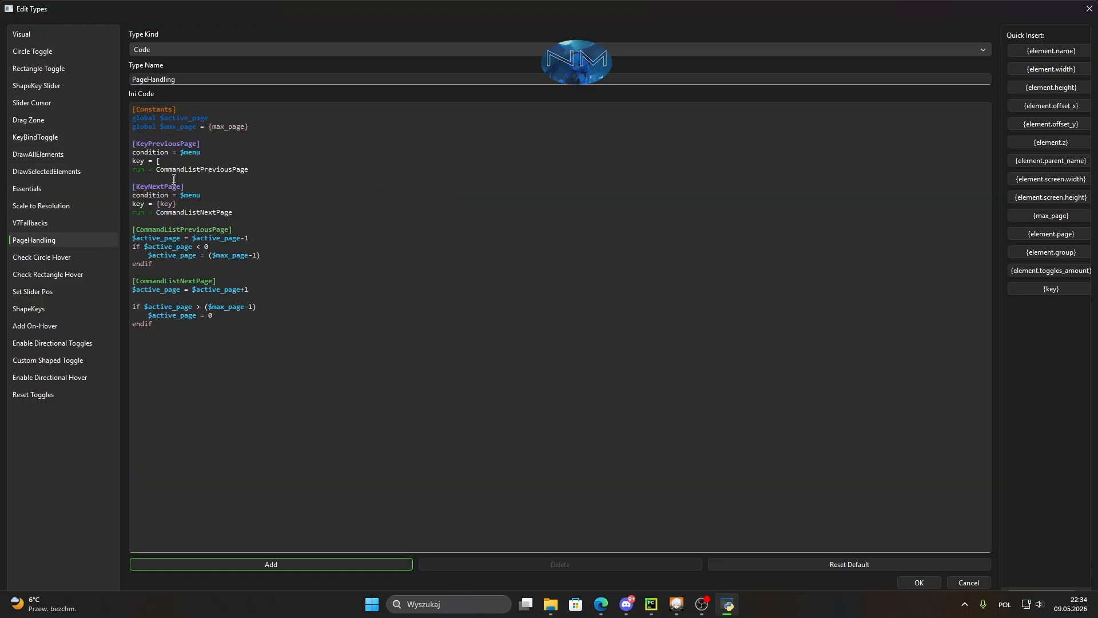
# Step: Try setting the PageHandling code element's key parameter to J, leaving key2 empty, and cancel the dialog
pyautogui.hotkey('alt', 'Tab')
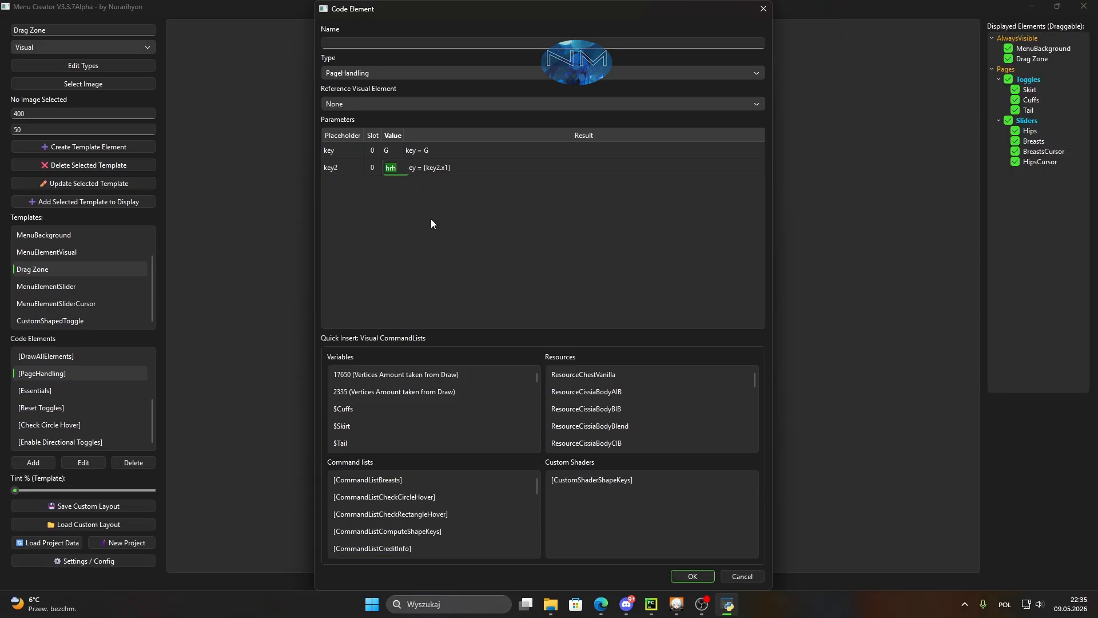
pyautogui.click(387, 148)
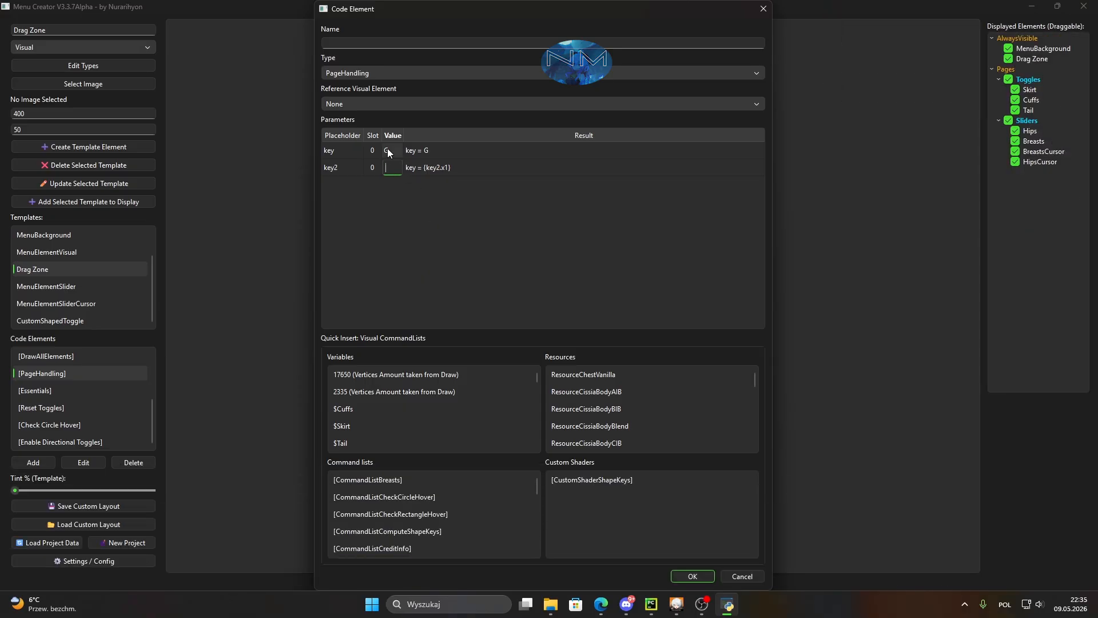
pyautogui.click(437, 208)
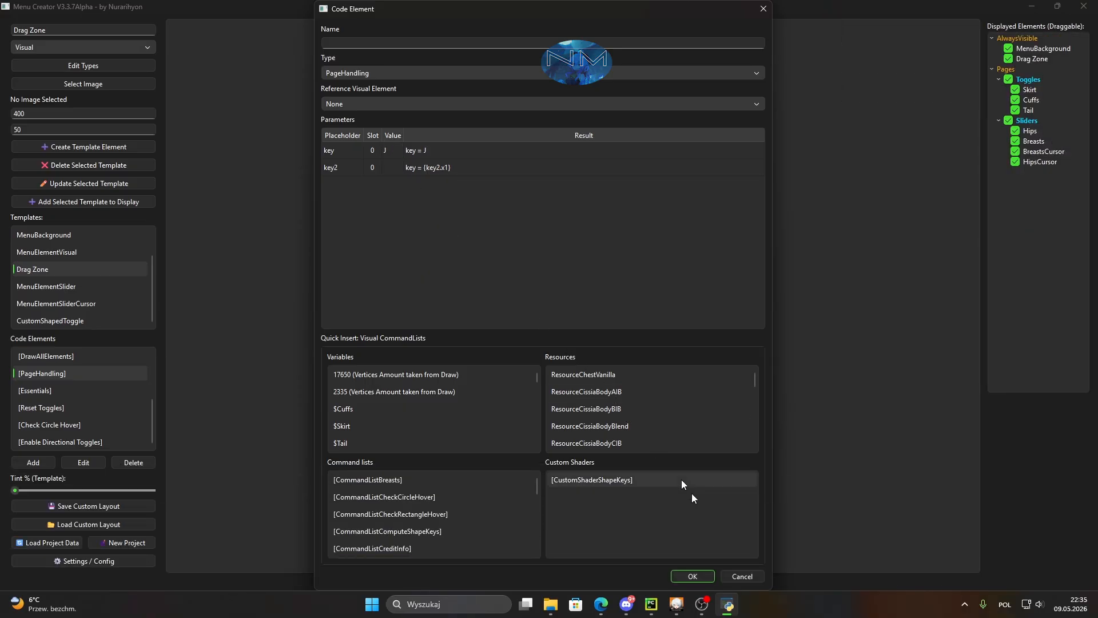
pyautogui.click(741, 576)
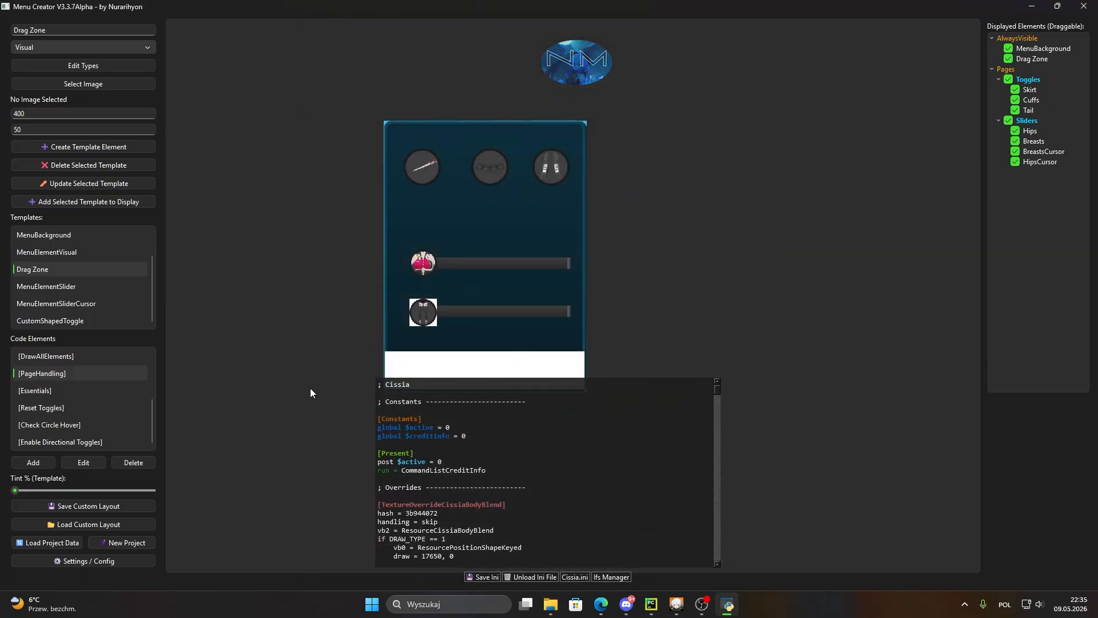
# Step: Review the appearance, auto-save interval and update options in the settings, leaving them without saving
pyautogui.click(139, 564)
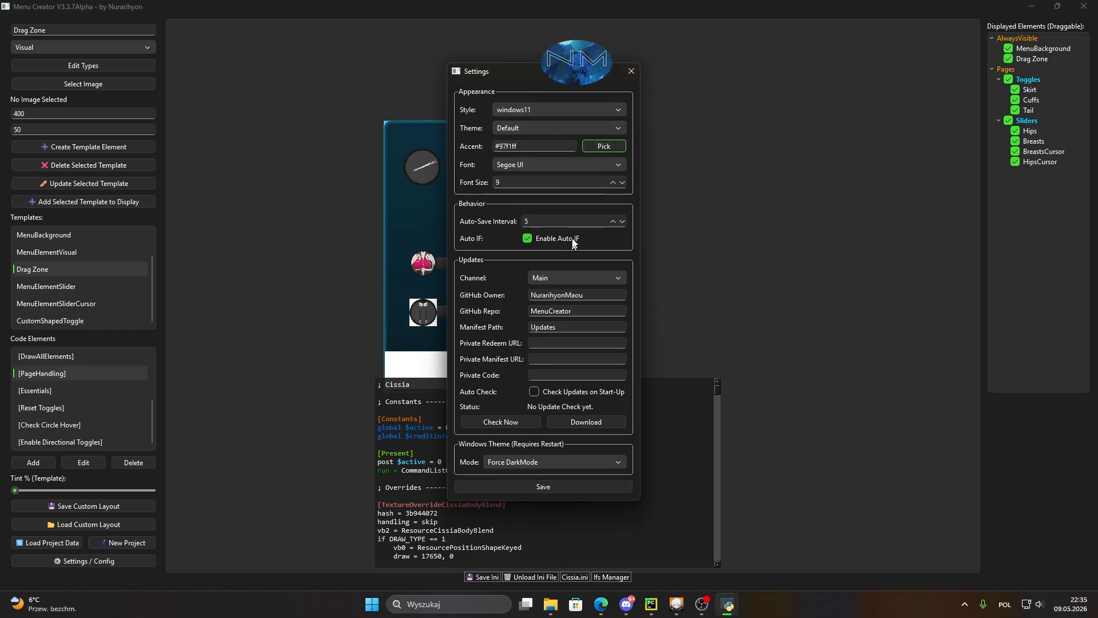
pyautogui.moveTo(548, 221); pyautogui.dragTo(474, 222)
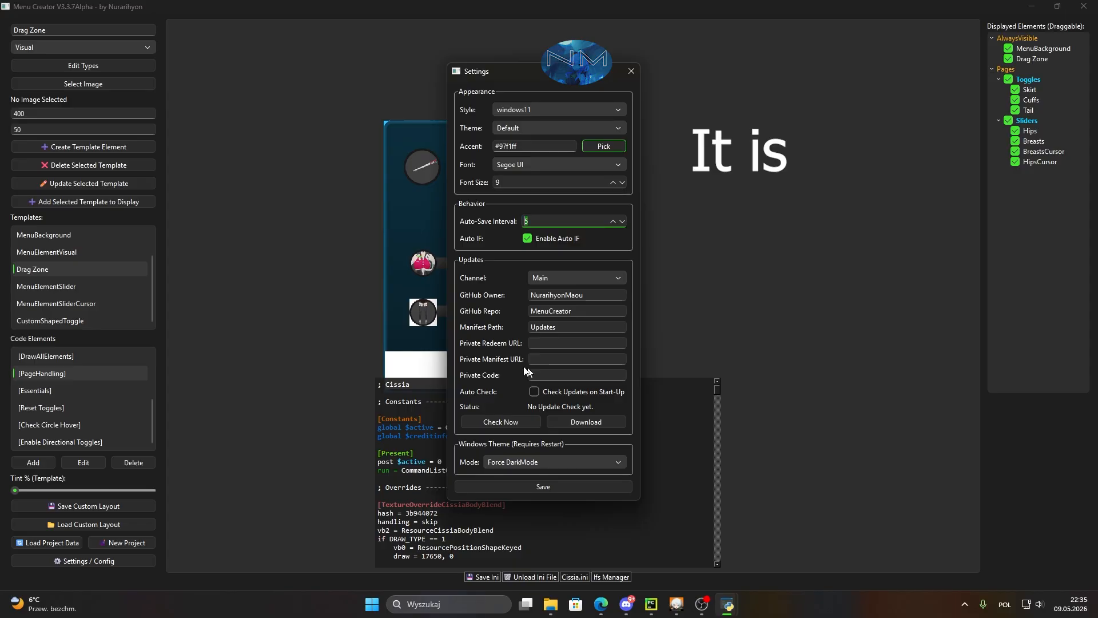
pyautogui.press('Escape')
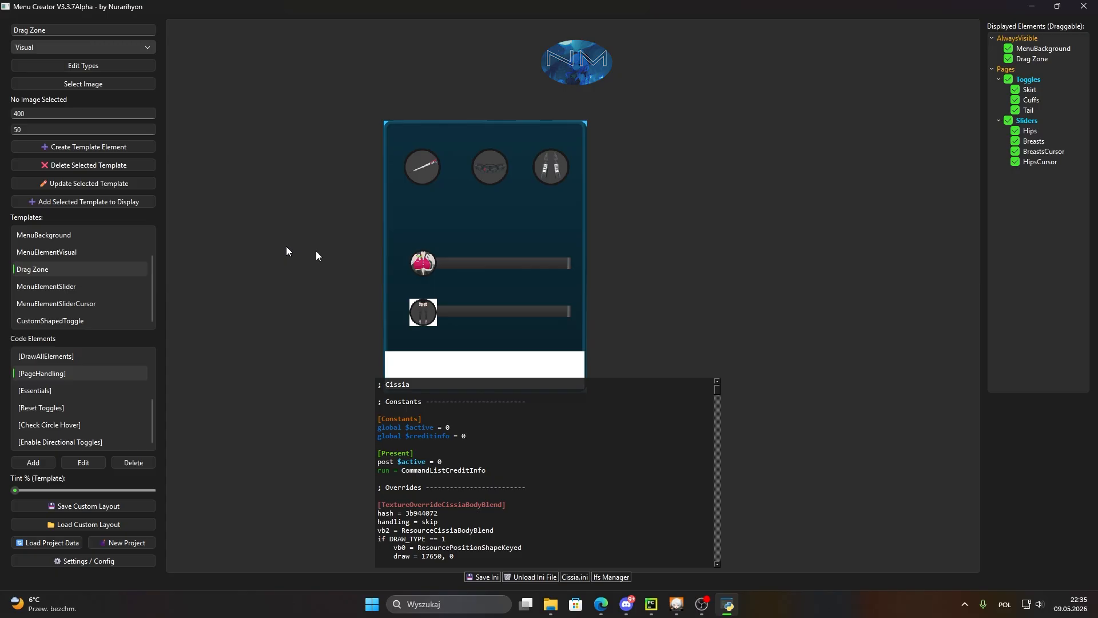
pyautogui.click(130, 541)
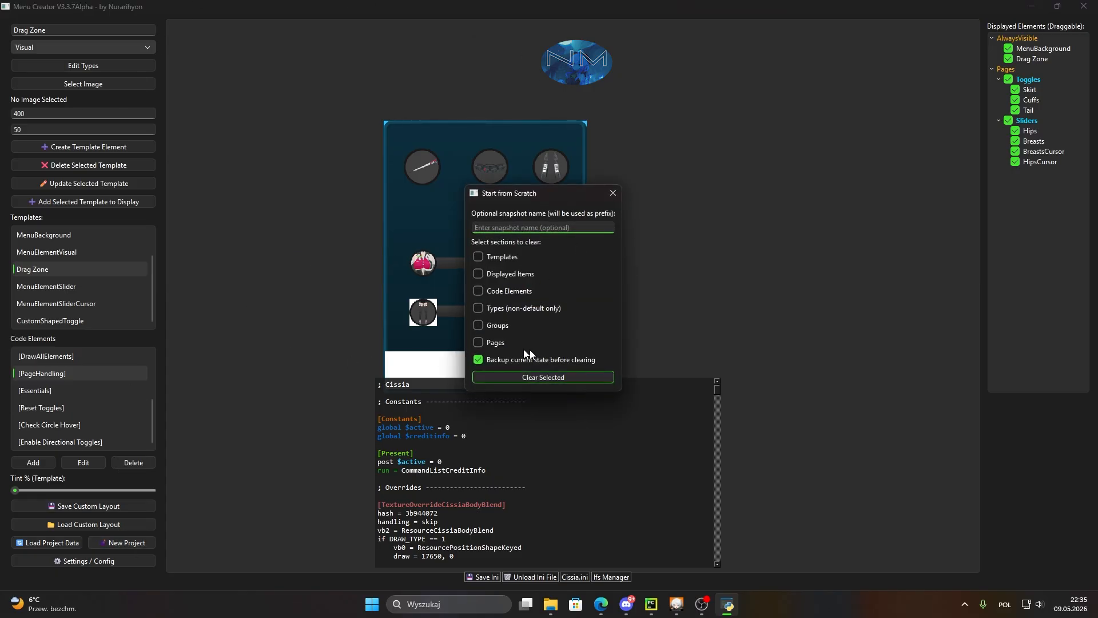
pyautogui.click(488, 344)
pyautogui.click(488, 258)
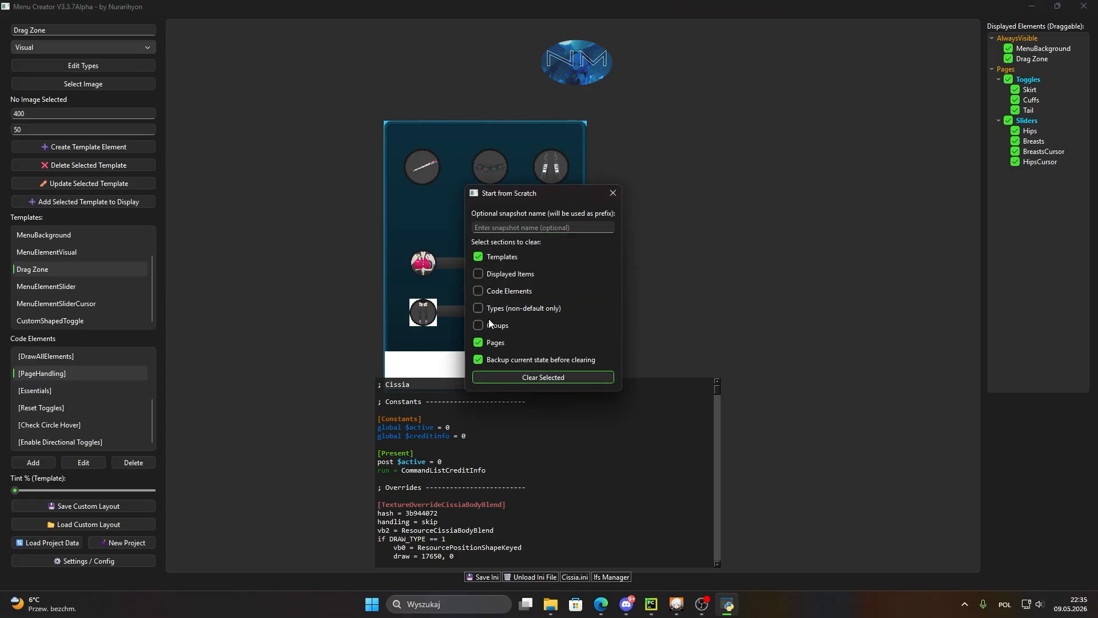
pyautogui.click(488, 359)
pyautogui.press('Escape')
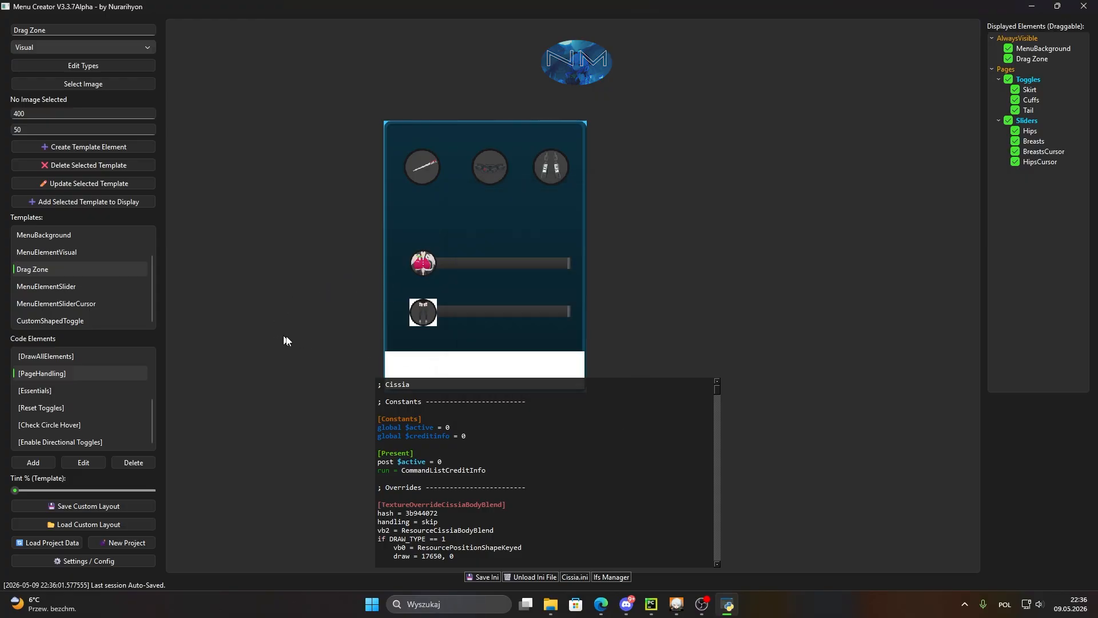
# Step: Start a new project with a backup snapshot named TestModVideo, clearing the templates, displayed items and code elements
pyautogui.click(116, 544)
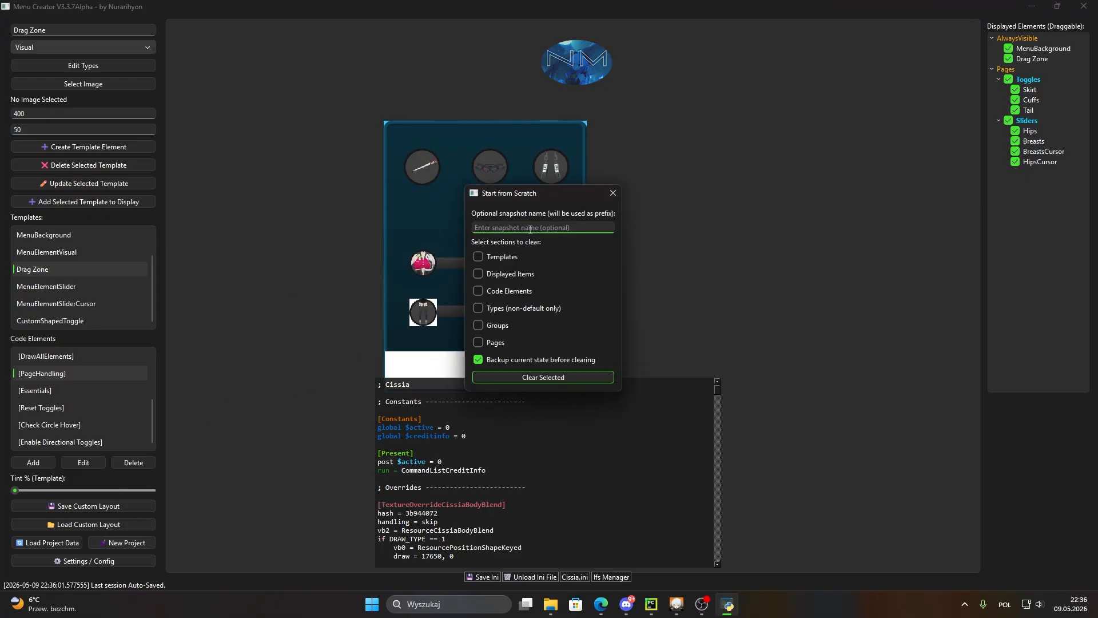
pyautogui.write('TestMo')
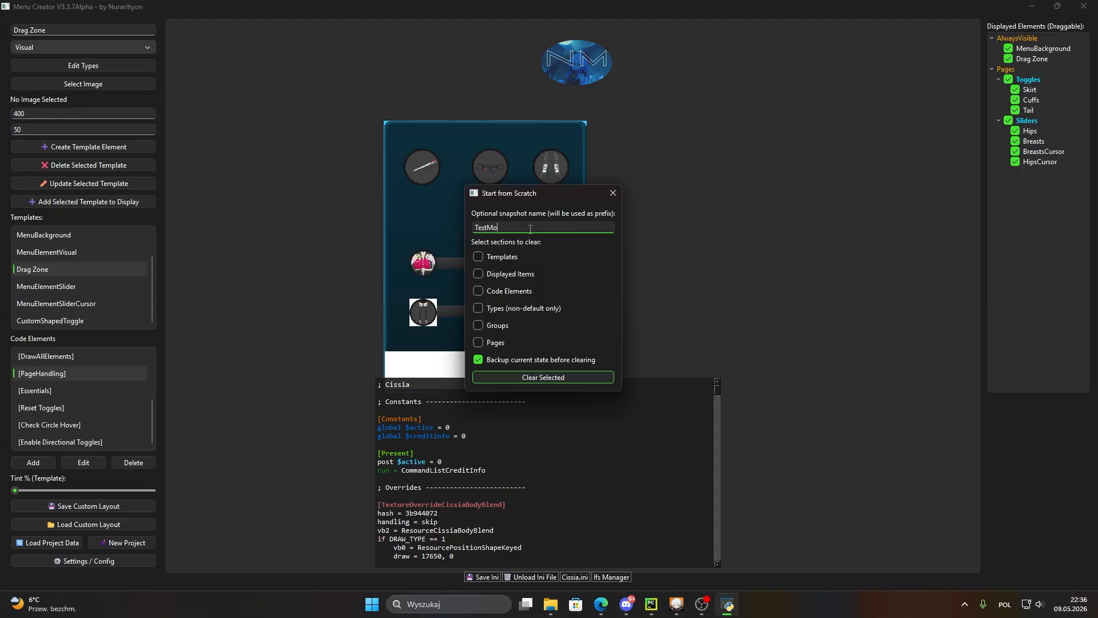
pyautogui.write('dVideo')
pyautogui.click(507, 257)
pyautogui.click(505, 274)
pyautogui.click(500, 292)
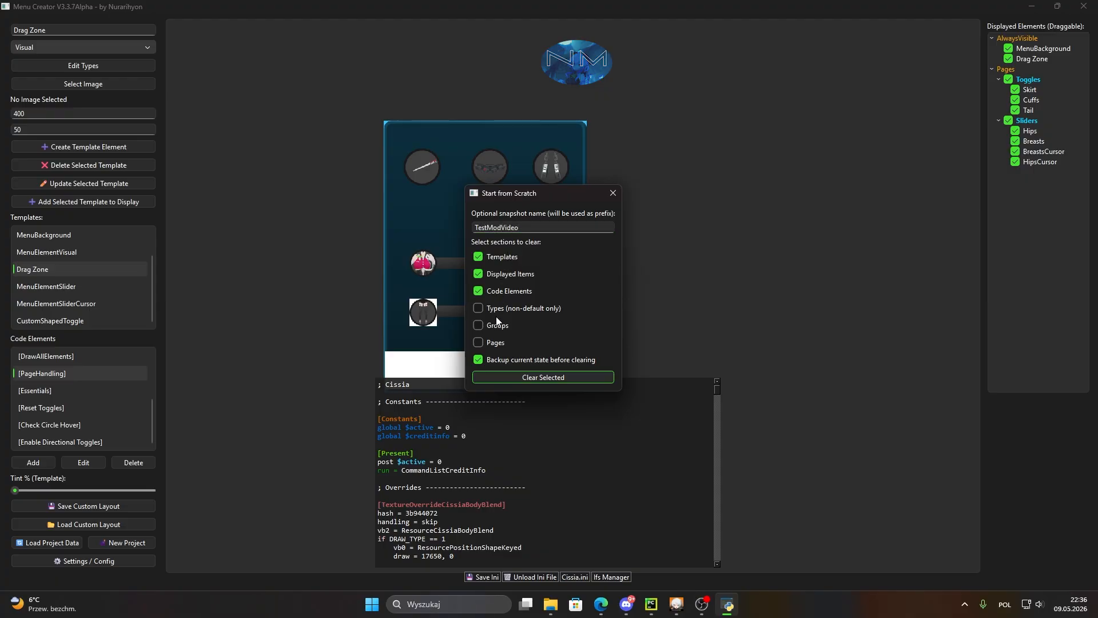
pyautogui.click(523, 381)
pyautogui.click(656, 309)
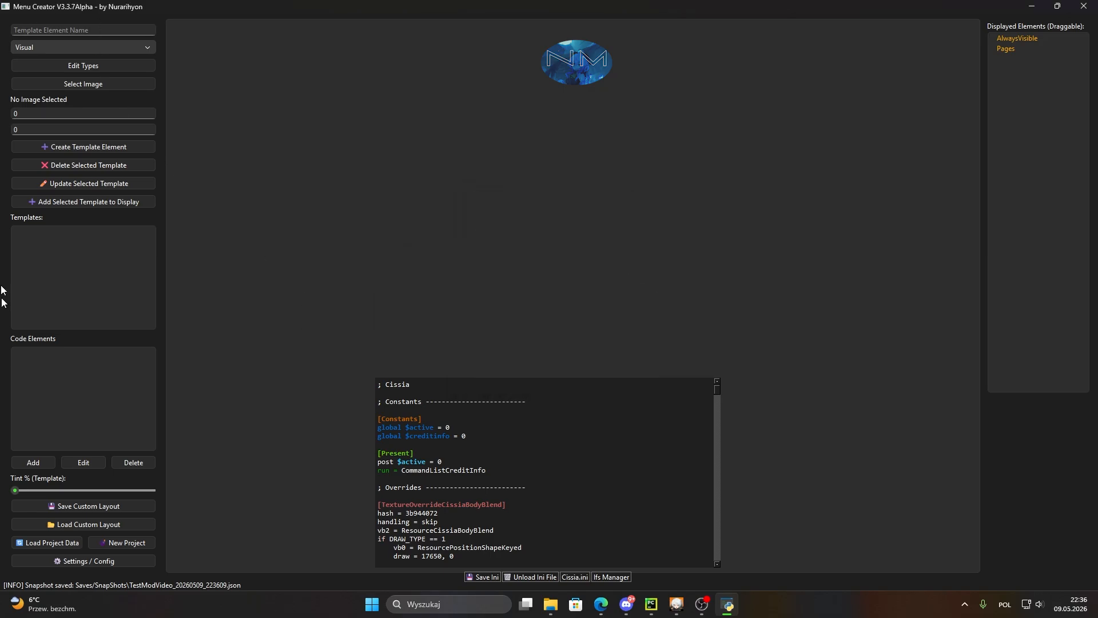
# Step: Examine the Check Circle Hover, DrawAllElements, Rectangle Toggle and ShapeKeys code in the type editor
pyautogui.click(109, 70)
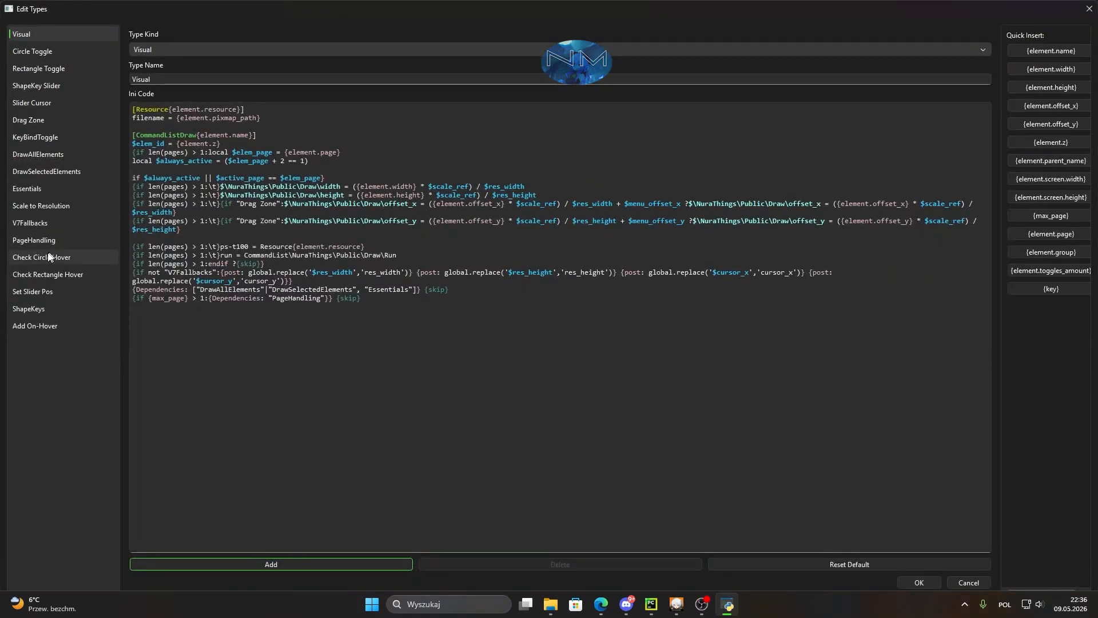
pyautogui.click(50, 254)
pyautogui.click(50, 151)
pyautogui.click(52, 73)
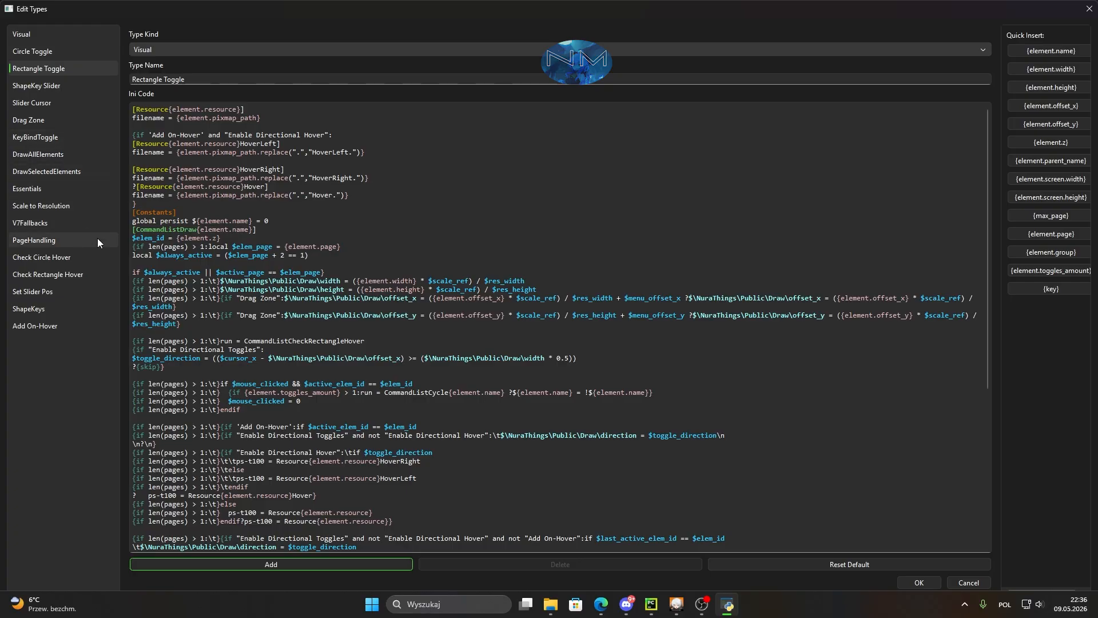
pyautogui.press('Escape')
pyautogui.click(104, 67)
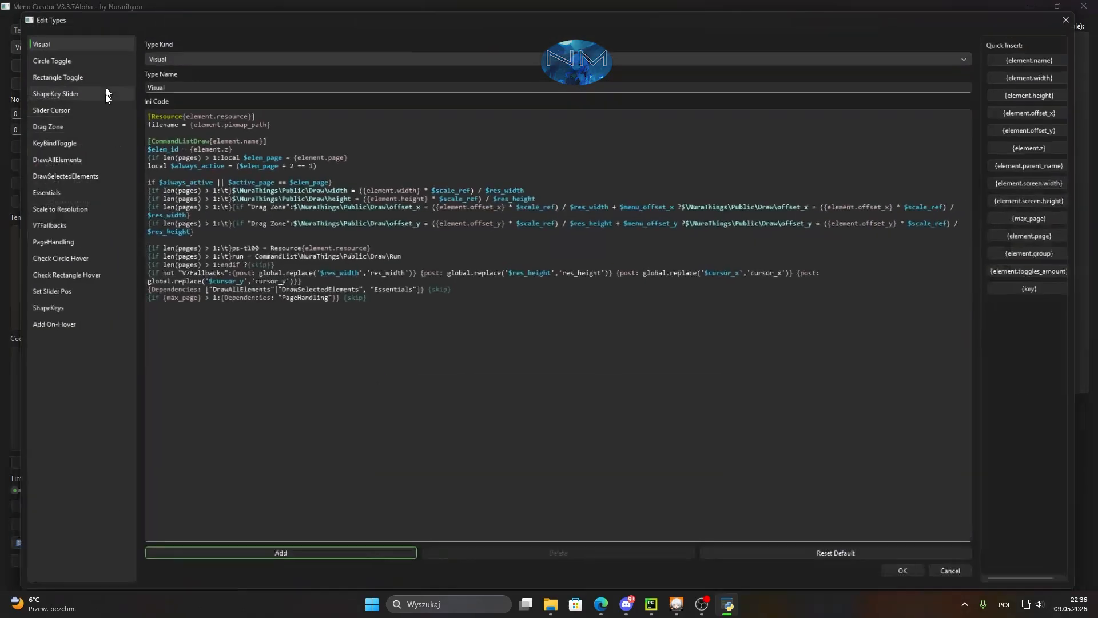
pyautogui.click(62, 308)
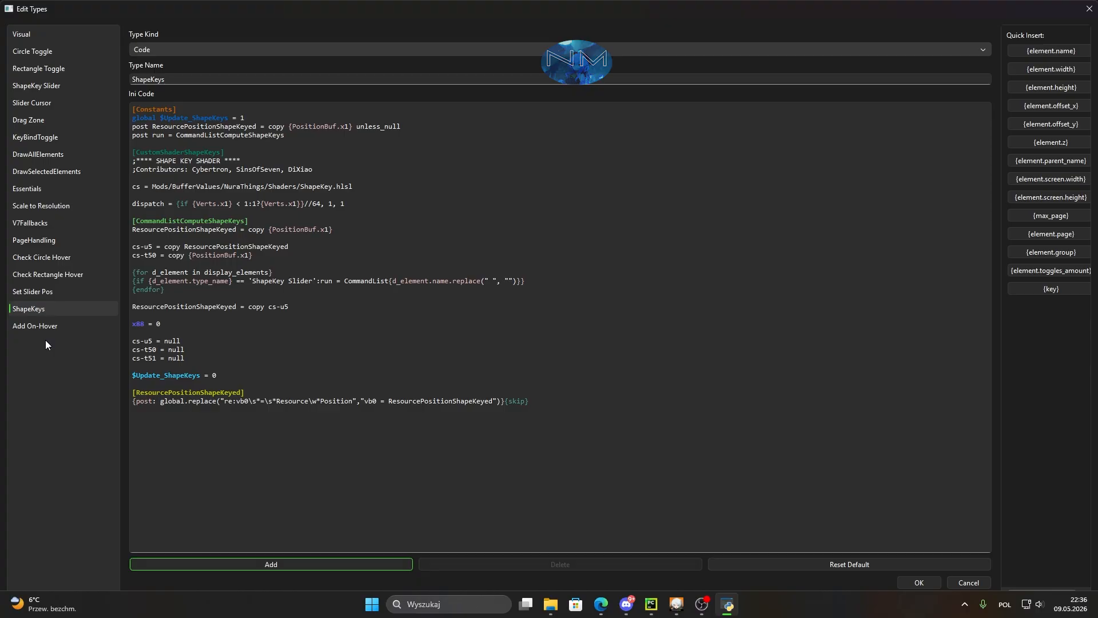
pyautogui.press('Escape')
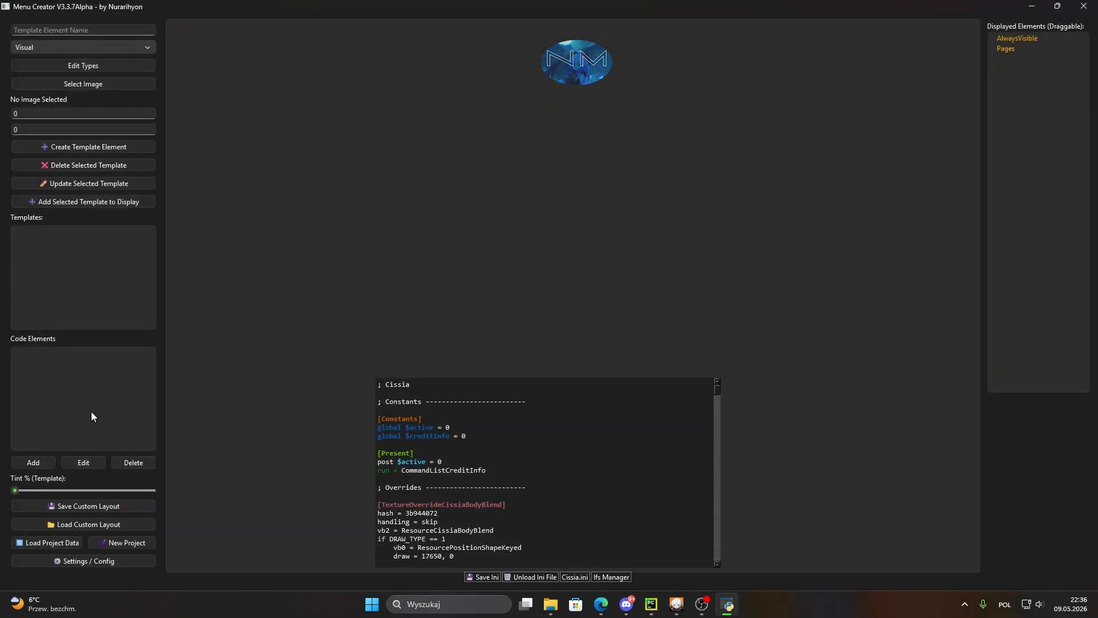
# Step: Restore the templates, displayed items and code elements from the TestModVideo_20260509_223609 snapshot
pyautogui.click(70, 540)
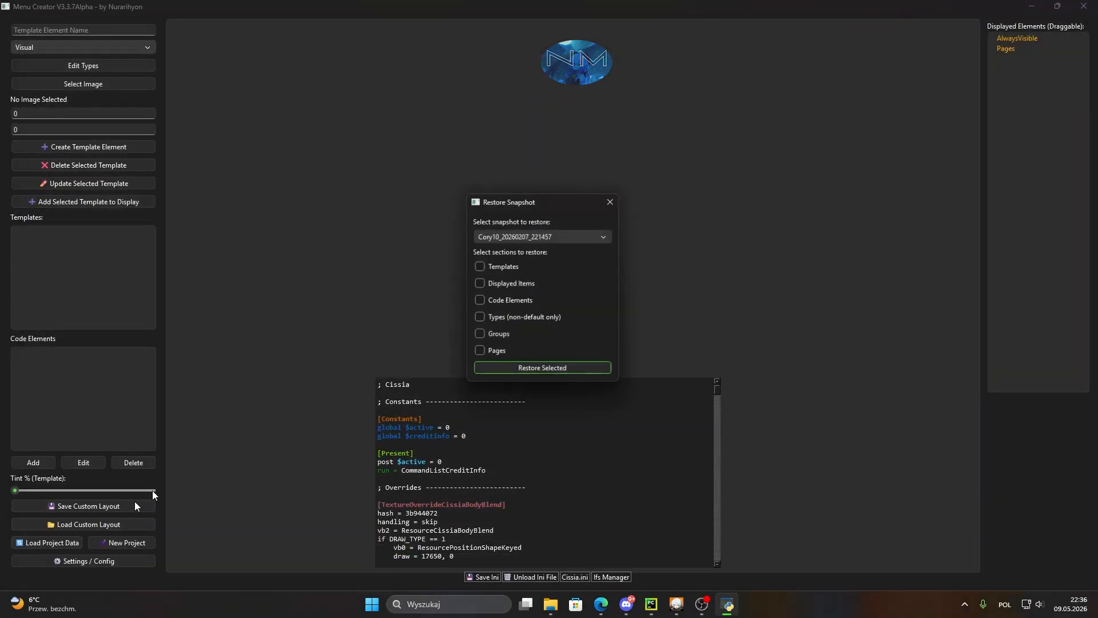
pyautogui.click(515, 236)
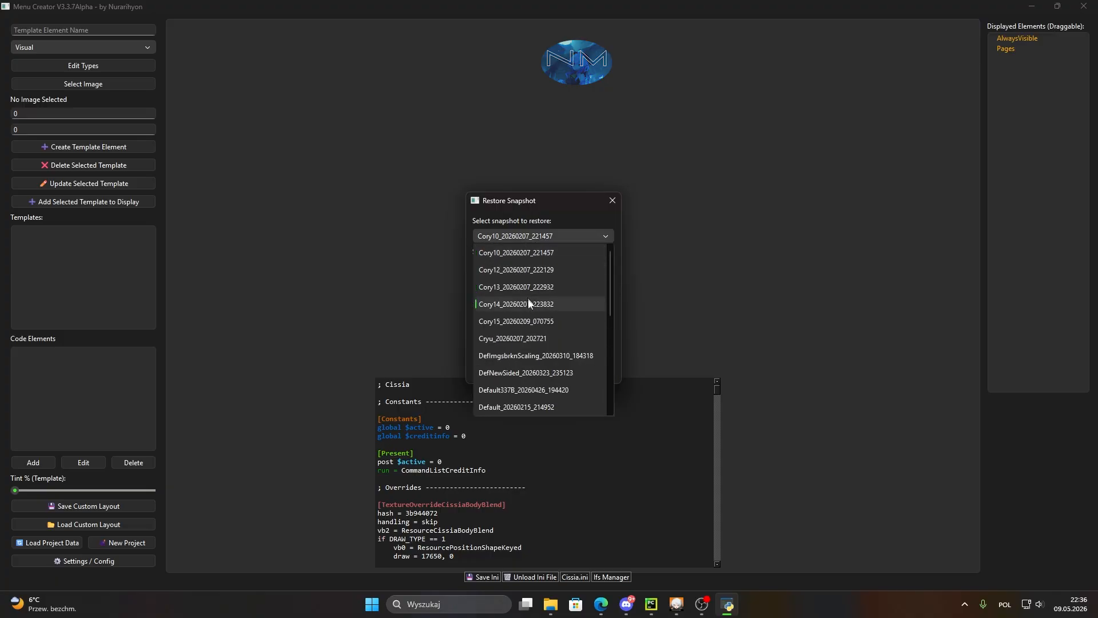
pyautogui.scroll(-5, 514, 366)
pyautogui.scroll(5, 526, 399)
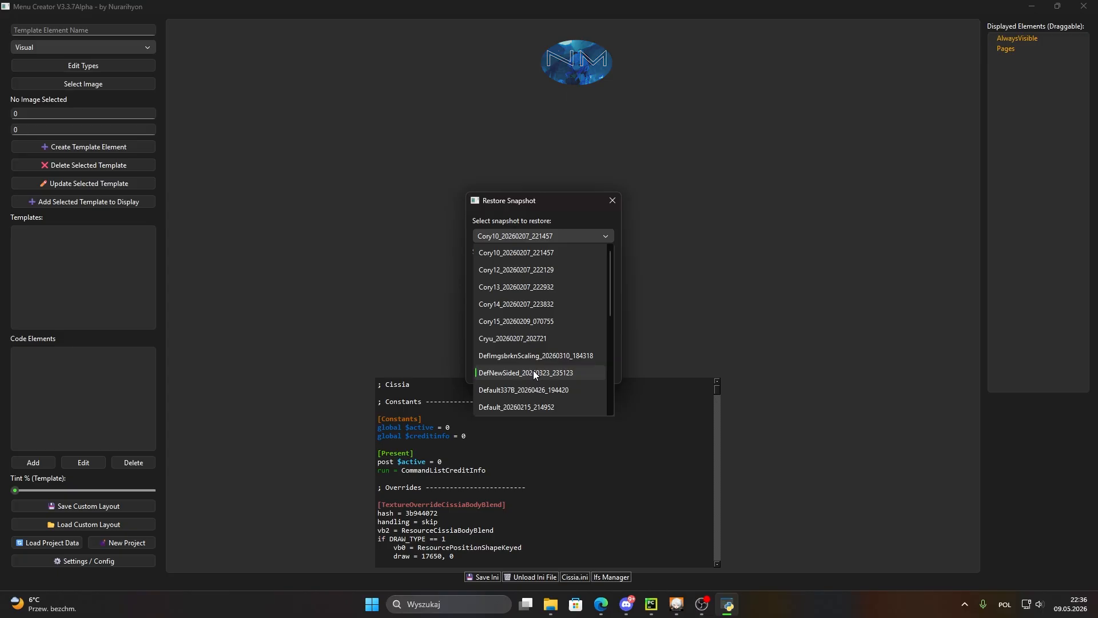
pyautogui.scroll(-2, 541, 373)
pyautogui.scroll(-1, 541, 373)
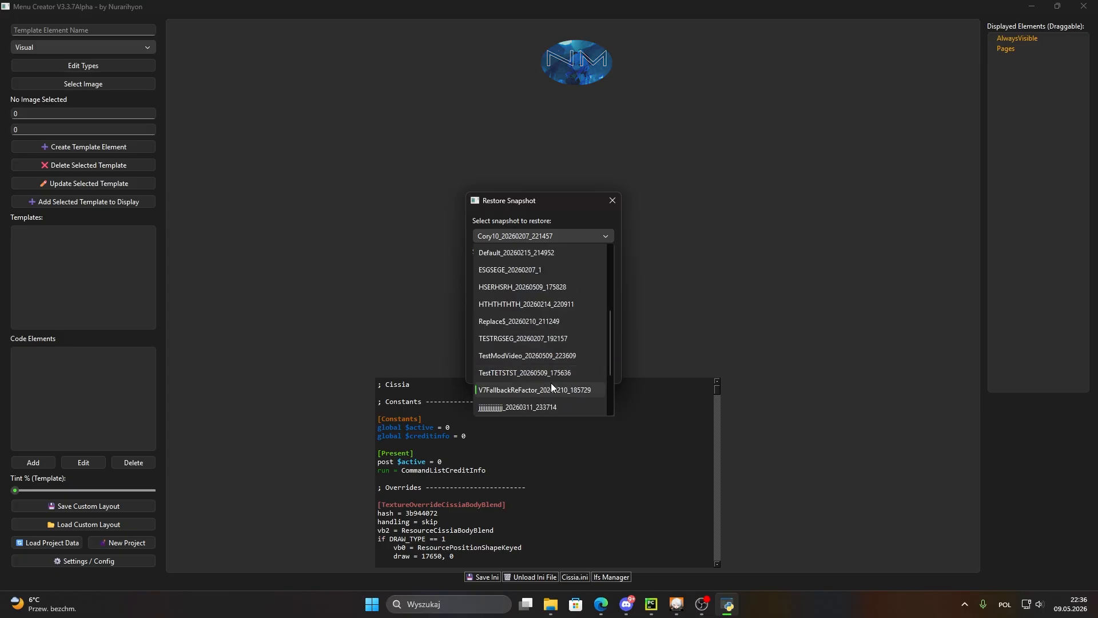
pyautogui.click(541, 354)
pyautogui.click(495, 266)
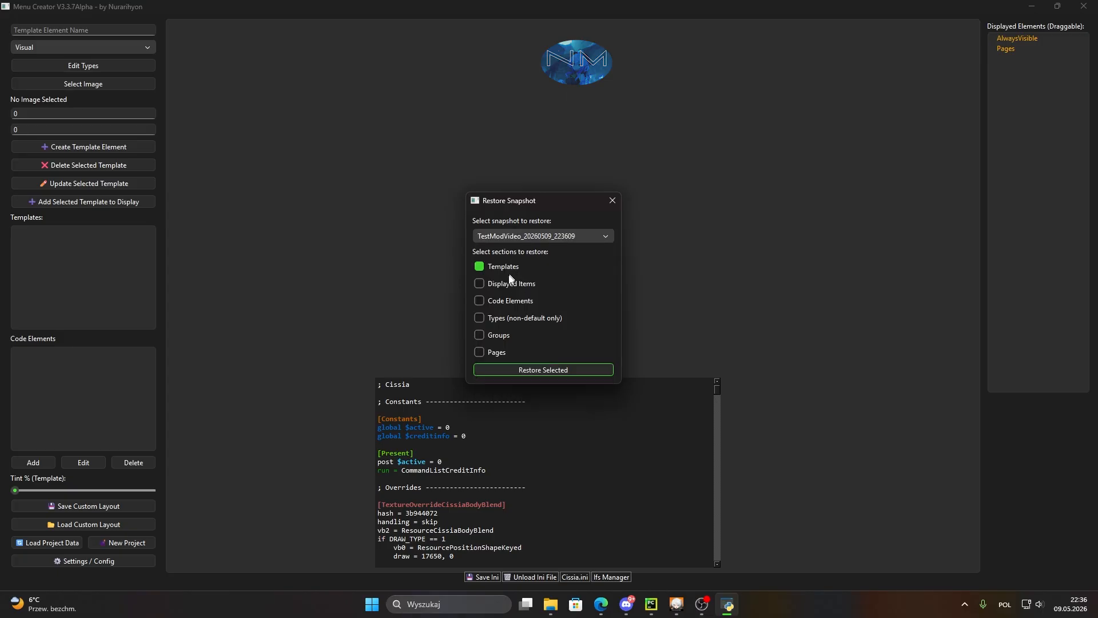
pyautogui.click(502, 283)
pyautogui.click(513, 300)
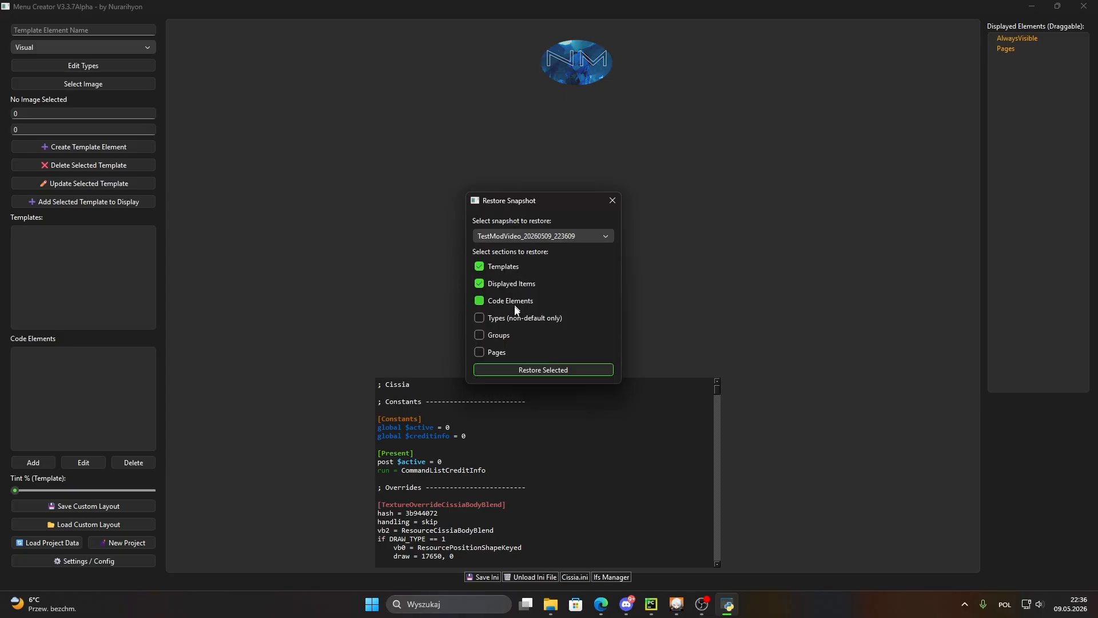
pyautogui.click(537, 371)
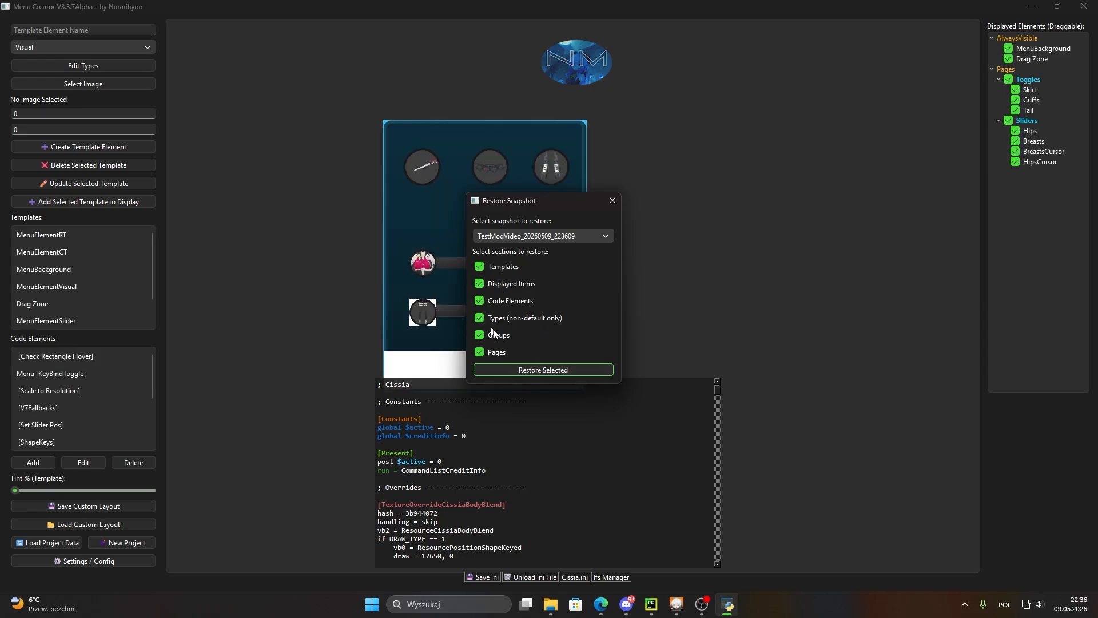
pyautogui.press('Escape')
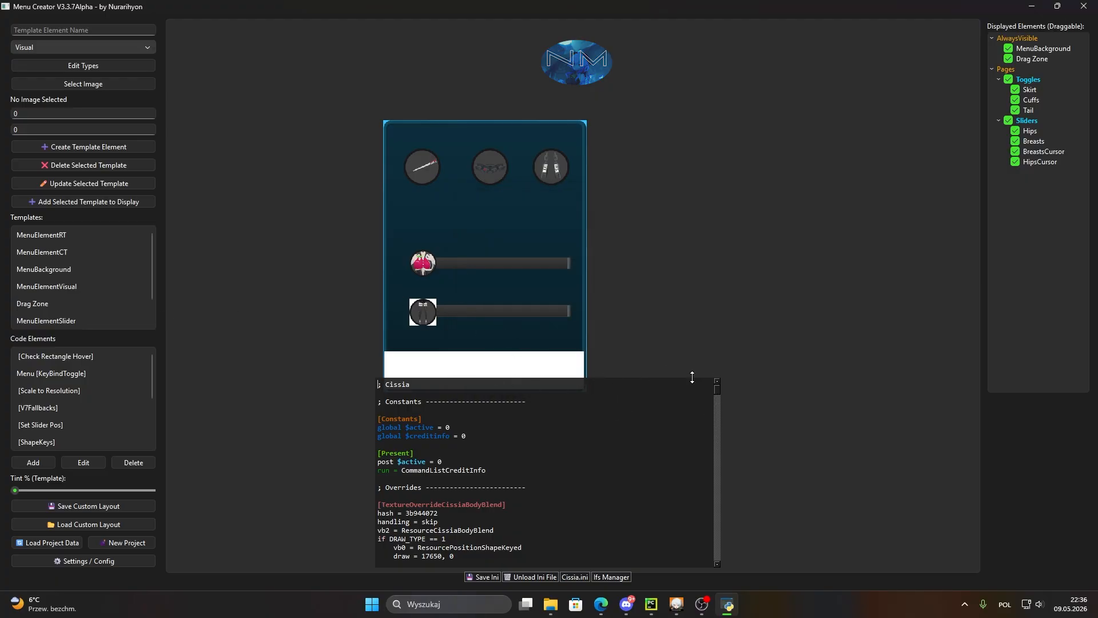
# Step: Shrink the ini code area to uncover the Drag Zone element and set its X position to 480
pyautogui.moveTo(691, 378); pyautogui.dragTo(694, 453)
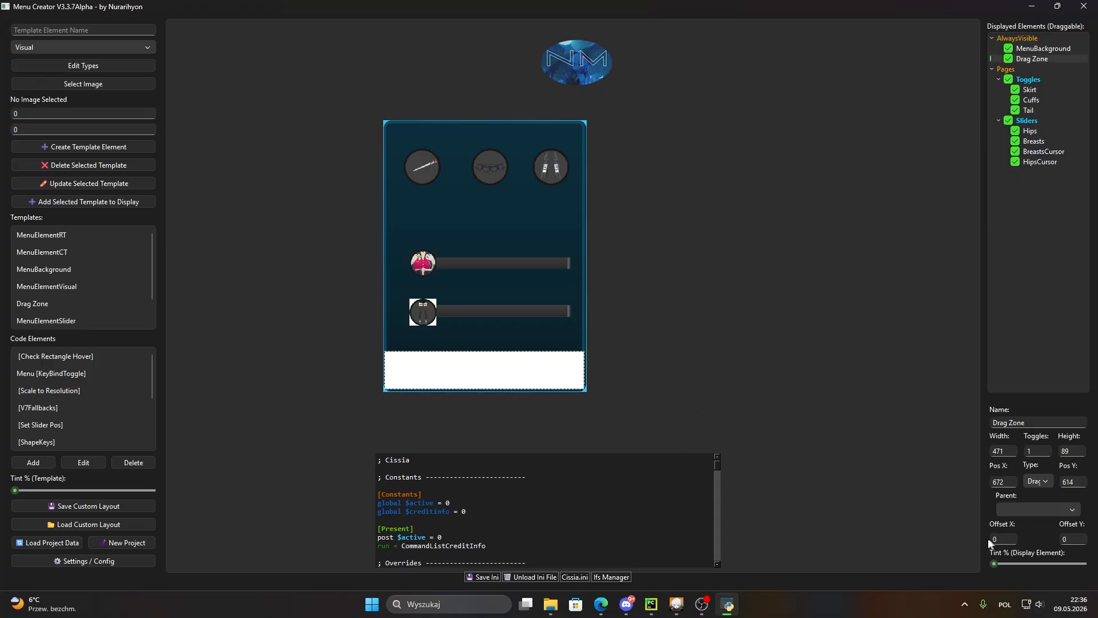
pyautogui.click(1000, 482)
pyautogui.moveTo(1000, 482); pyautogui.dragTo(987, 481)
pyautogui.write('480')
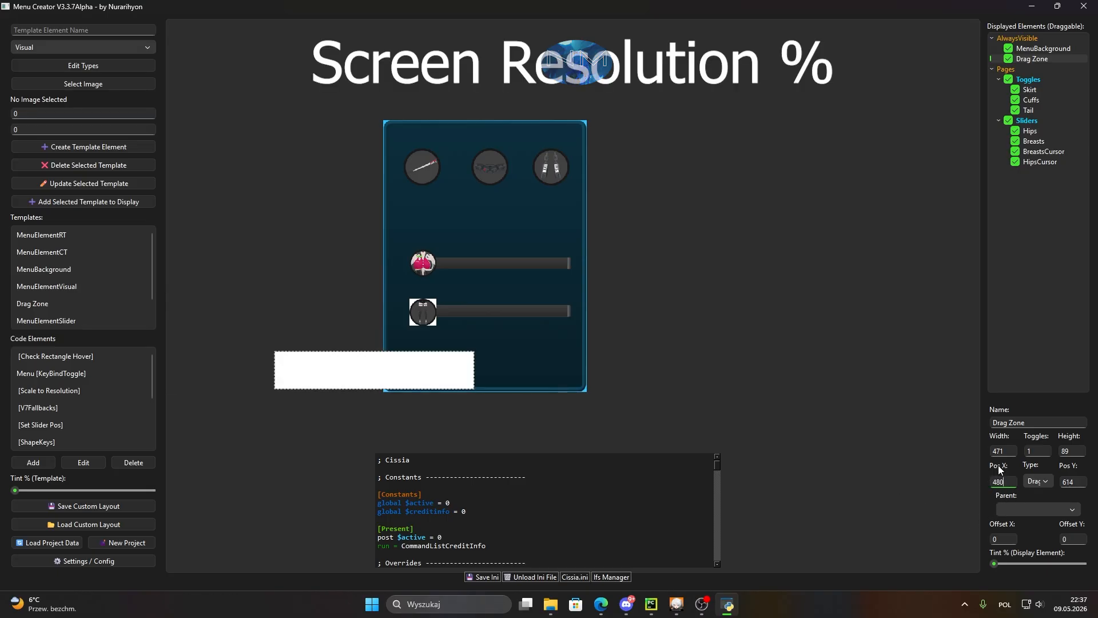
# Step: Try 50% as the Drag Zone's width and set it to 543 instead
pyautogui.moveTo(1005, 452); pyautogui.dragTo(989, 452)
pyautogui.write('5')
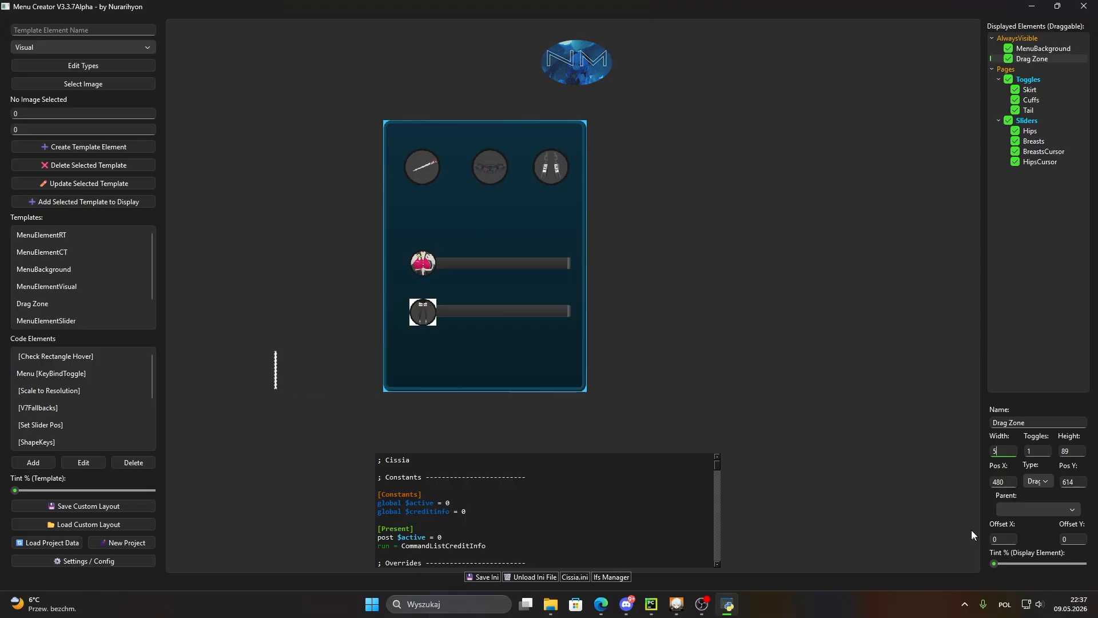
pyautogui.write('0%')
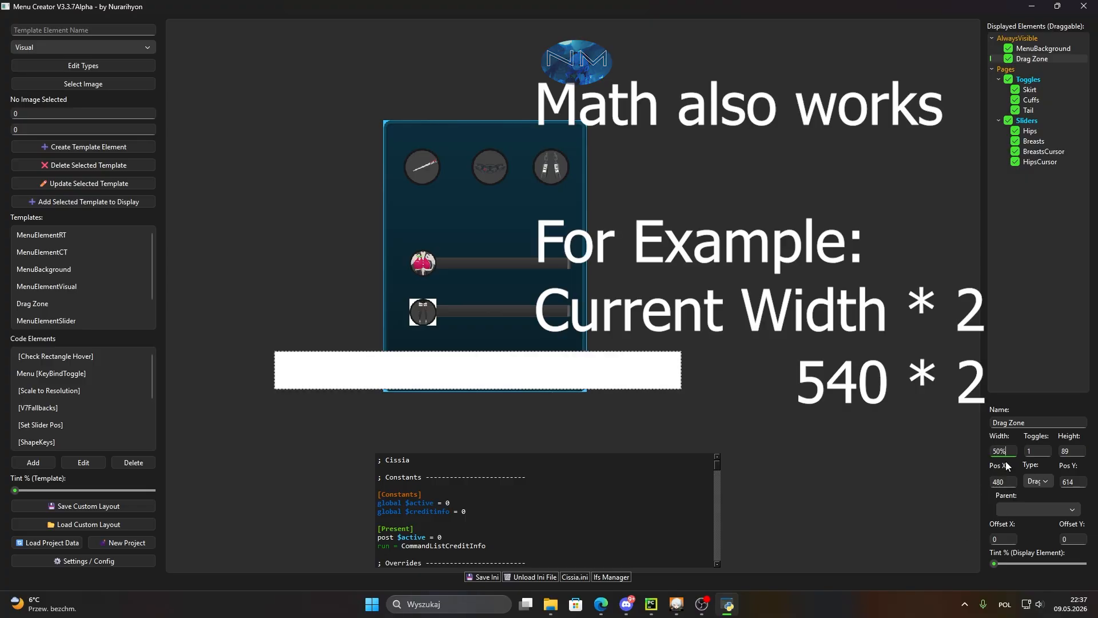
pyautogui.moveTo(1007, 451); pyautogui.dragTo(957, 467)
pyautogui.write('54')
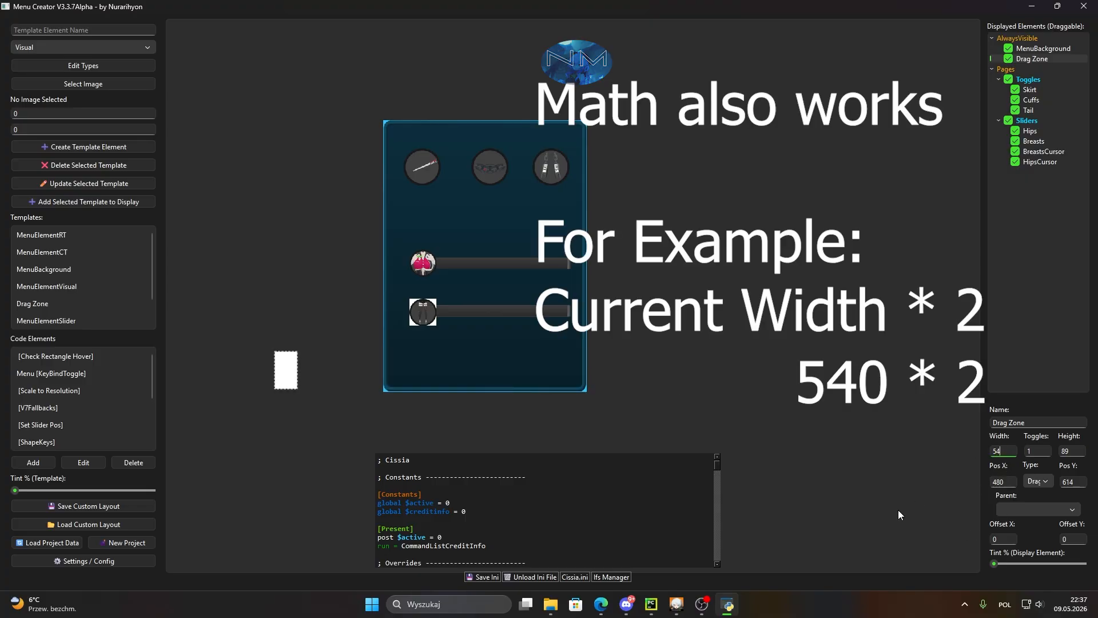
pyautogui.write('3')
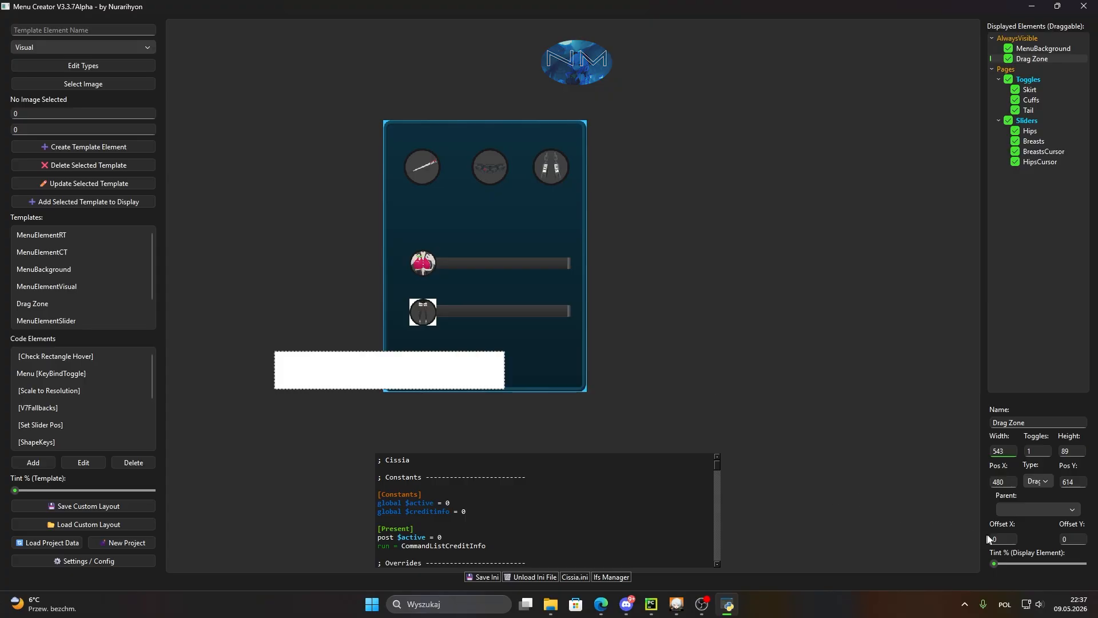
pyautogui.click(862, 499)
# Step: Try moving the HipsCursor element away from its slider to about X 1001, Y 467
pyautogui.click(550, 380)
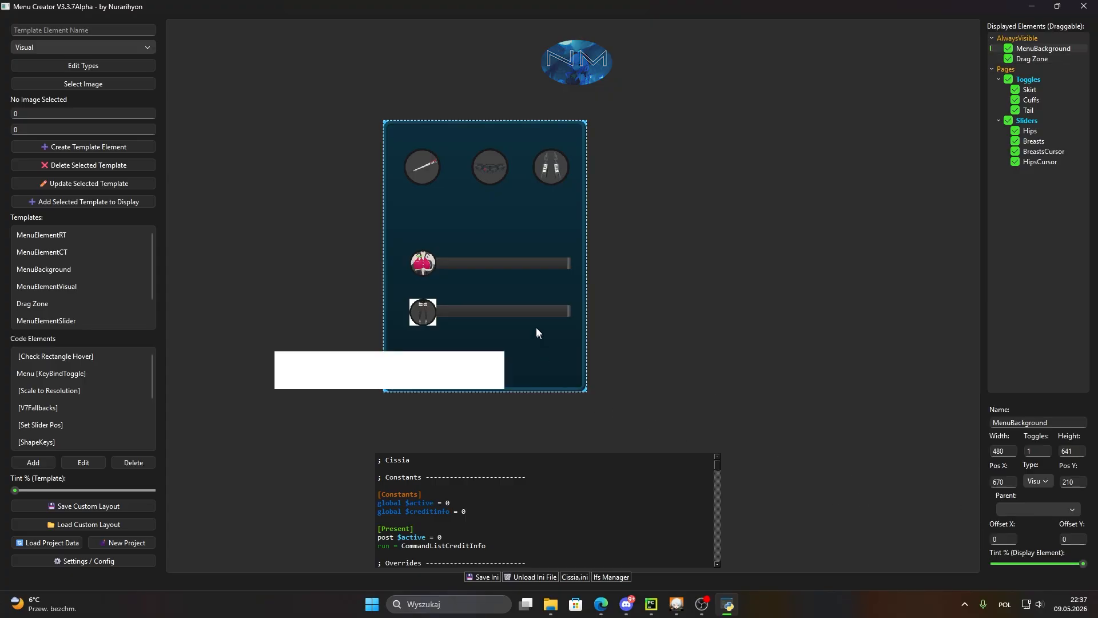
pyautogui.click(534, 312)
pyautogui.click(423, 319)
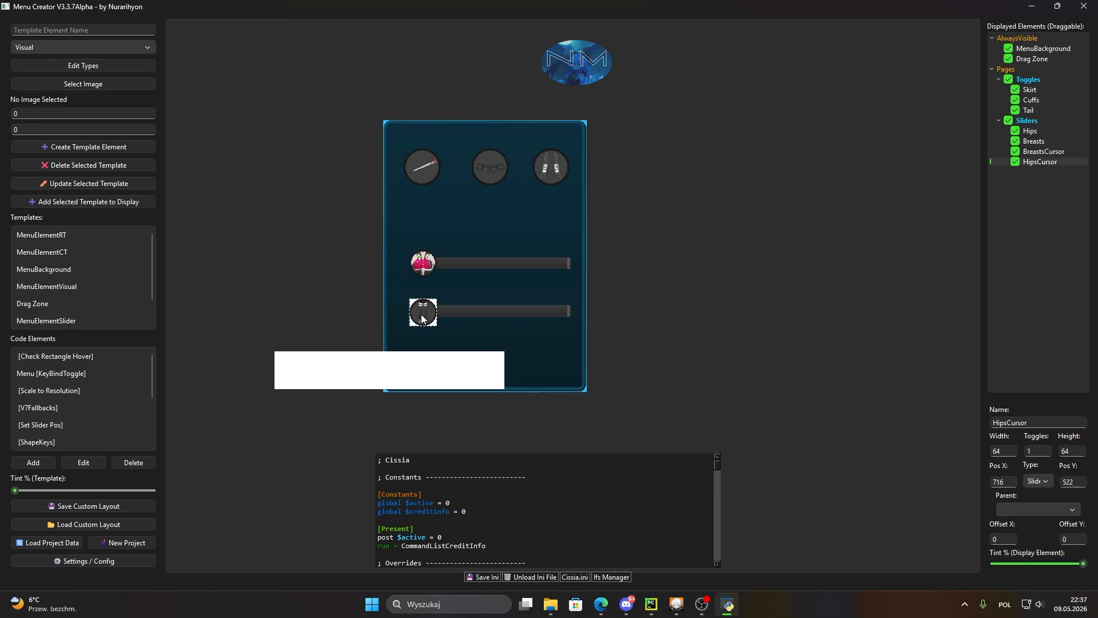
pyautogui.moveTo(442, 326); pyautogui.dragTo(609, 301)
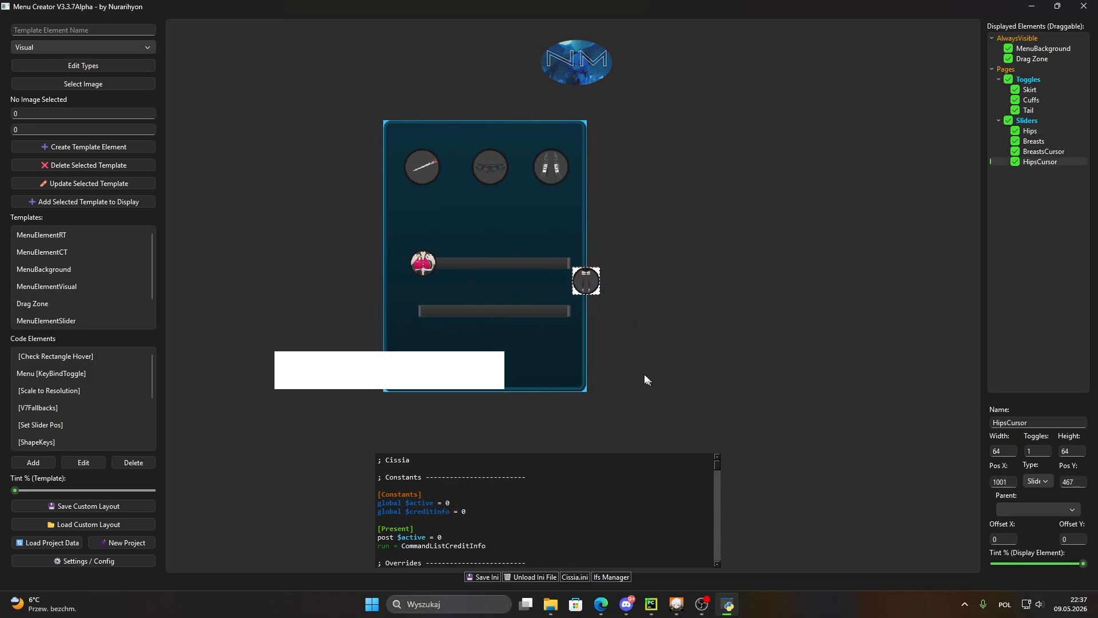
# Step: Try moving the Hips slider and the BreastsCursor with its slider across the canvas
pyautogui.click(499, 314)
pyautogui.moveTo(456, 313); pyautogui.dragTo(572, 299)
pyautogui.click(430, 268)
pyautogui.moveTo(430, 268); pyautogui.dragTo(650, 264)
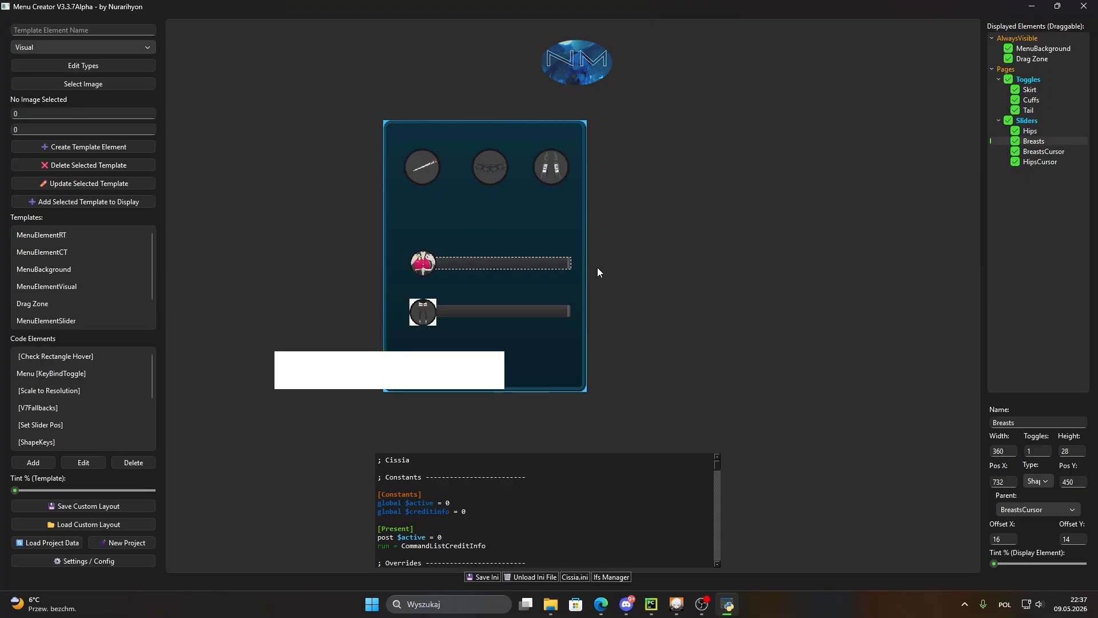
pyautogui.click(413, 274)
pyautogui.click(432, 276)
# Step: Move Hips, Breasts, BreastsCursor and HipsCursor together from the Sliders page into AlwaysVisible, above MenuBackground
pyautogui.click(1052, 162)
pyautogui.keyDown('ctrl'); pyautogui.click(1045, 142); pyautogui.keyUp('ctrl')
pyautogui.moveTo(1041, 133); pyautogui.dragTo(1045, 48)
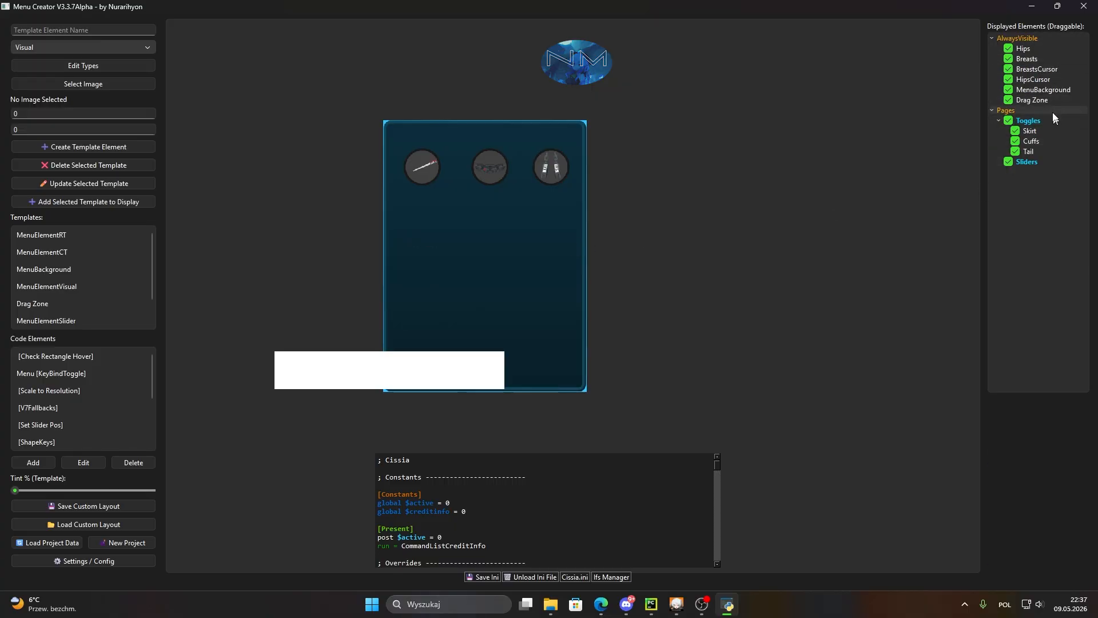
pyautogui.click(1038, 152)
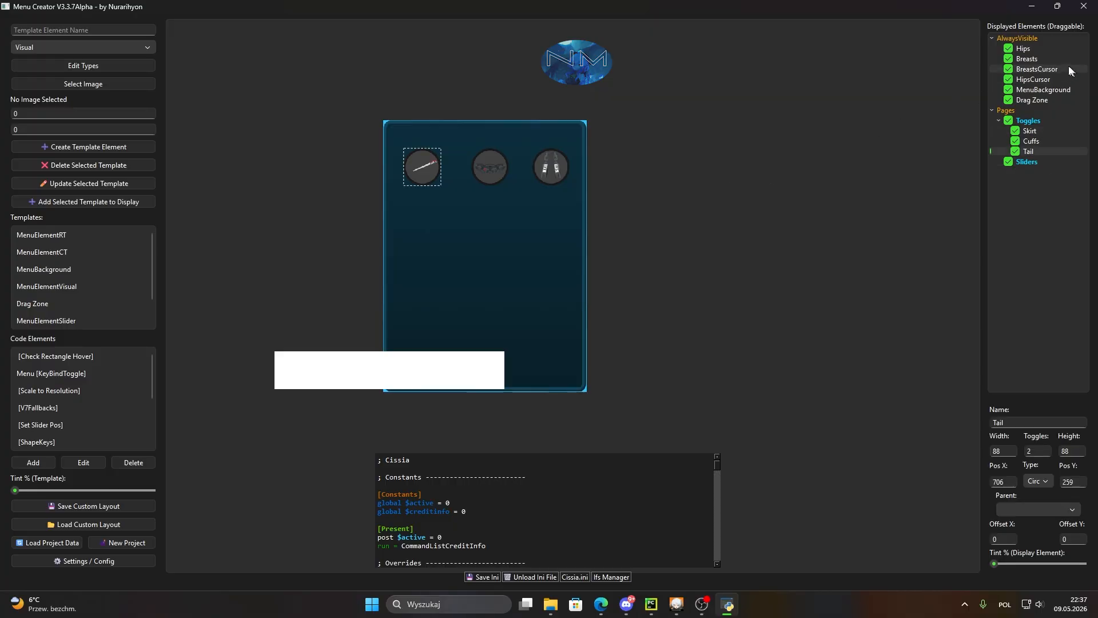
# Step: Move MenuBackground to the start of the AlwaysVisible group, above Hips
pyautogui.moveTo(1044, 89); pyautogui.dragTo(1034, 45)
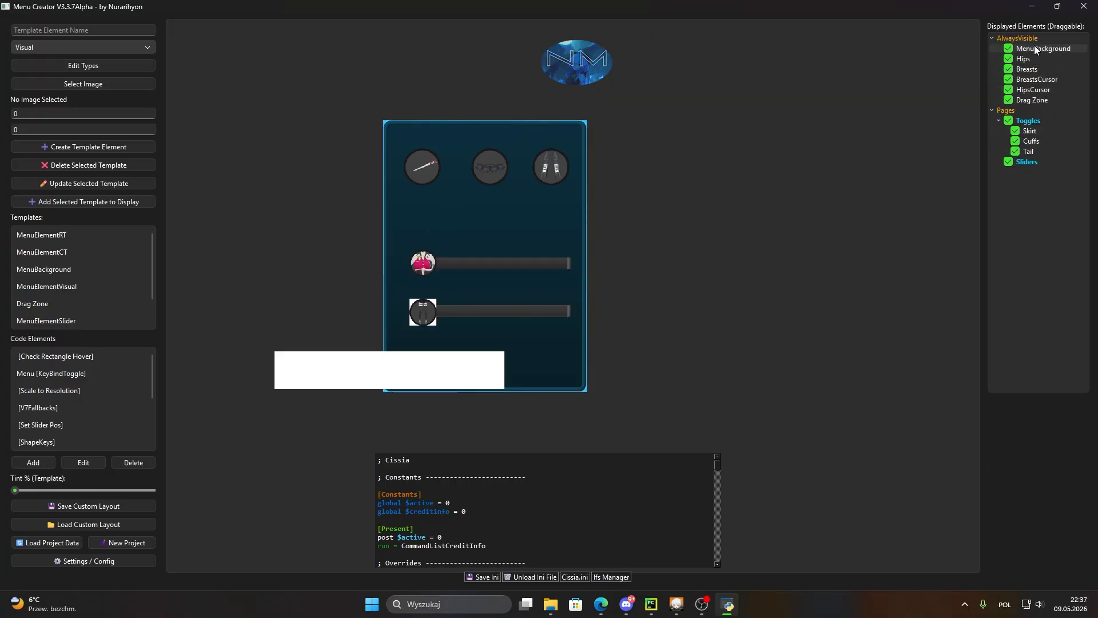
# Step: Try moving BreastsCursor away from its slider to about X 643, Y 406, and try moving the Breasts slider itself, undoing both moves
pyautogui.moveTo(429, 268); pyautogui.dragTo(388, 251)
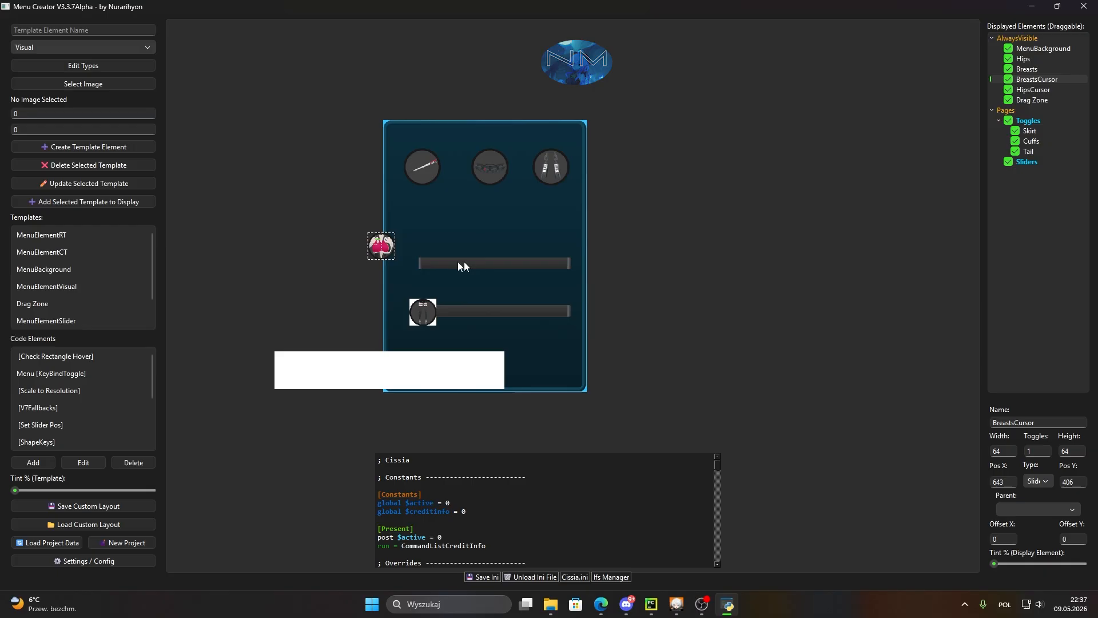
pyautogui.hotkey('ctrl', 'z')
pyautogui.moveTo(473, 263); pyautogui.dragTo(387, 223)
pyautogui.hotkey('ctrl', 'z')
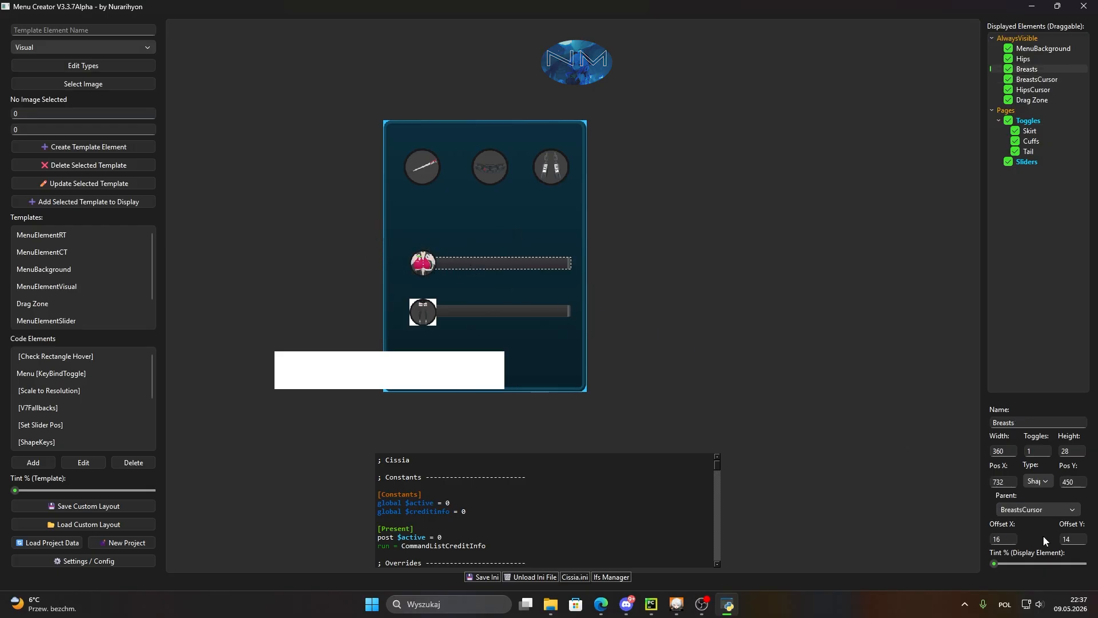
# Step: Try Hips as the Breasts slider's parent and set it back to BreastsCursor
pyautogui.click(1031, 509)
pyautogui.click(1021, 456)
pyautogui.click(1024, 508)
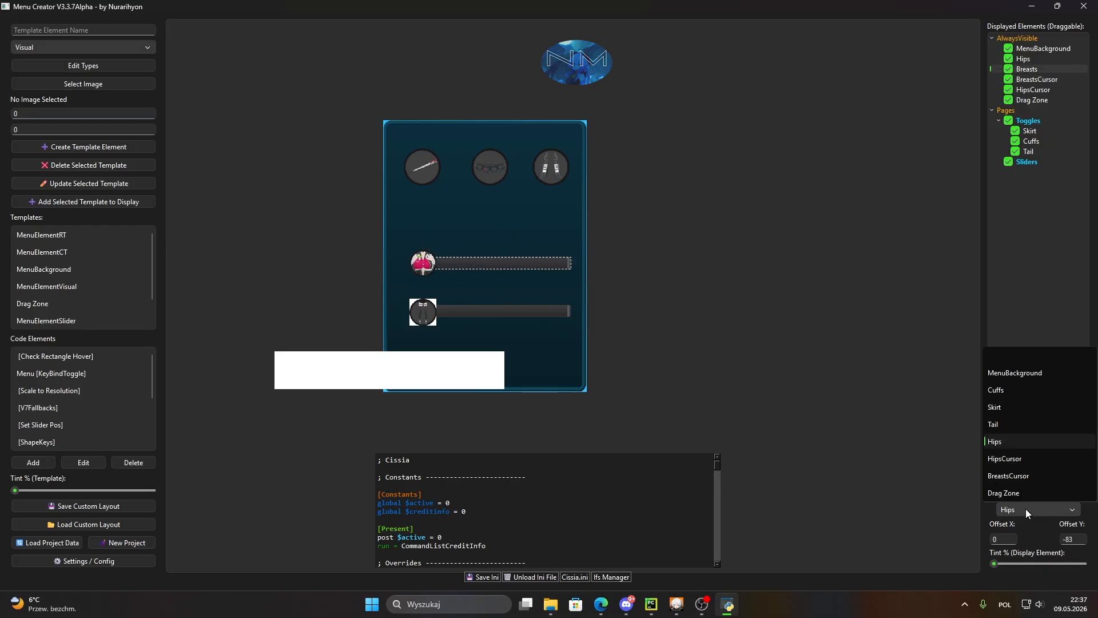
pyautogui.click(1024, 470)
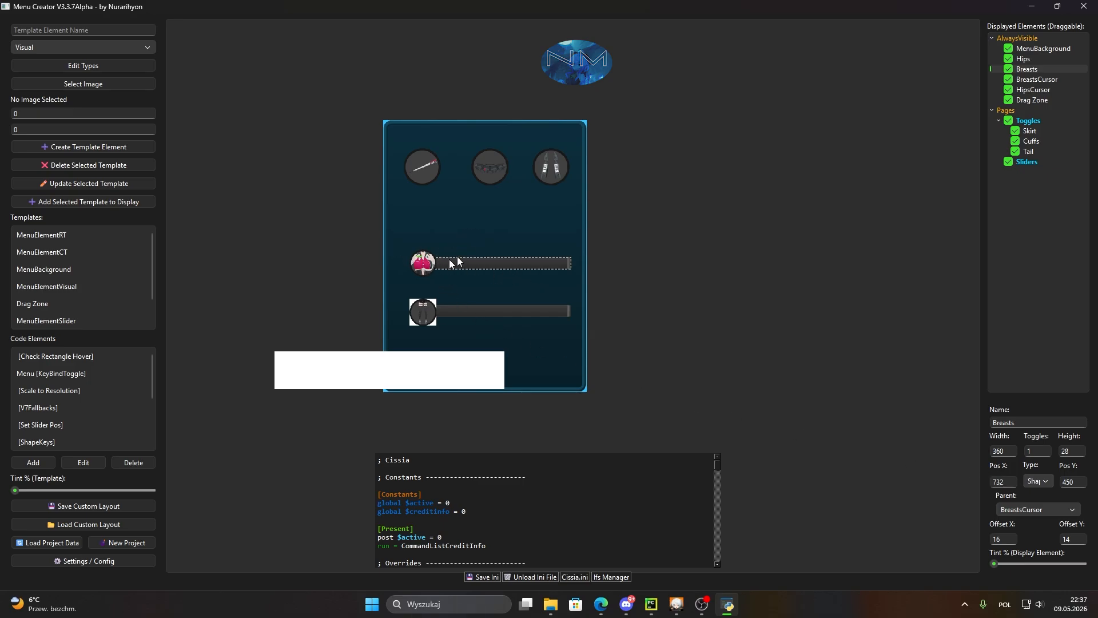
# Step: Try shifting BreastsCursor slightly and undo it, and test moving the Breasts slider with its parent cursor
pyautogui.moveTo(425, 263)
pyautogui.mouseDown()
pyautogui.moveTo(390, 237)
pyautogui.moveTo(403, 258)
pyautogui.mouseUp()
pyautogui.hotkey('ctrl', 'z')
pyautogui.moveTo(482, 265)
pyautogui.mouseDown()
pyautogui.moveTo(595, 239)
pyautogui.moveTo(498, 261)
pyautogui.mouseUp()
# Step: Fit the Drag Zone across the menu background's lower edge at about 474 by 101, positioned at X 672, Y 609, and deselect it
pyautogui.moveTo(475, 382); pyautogui.dragTo(568, 390)
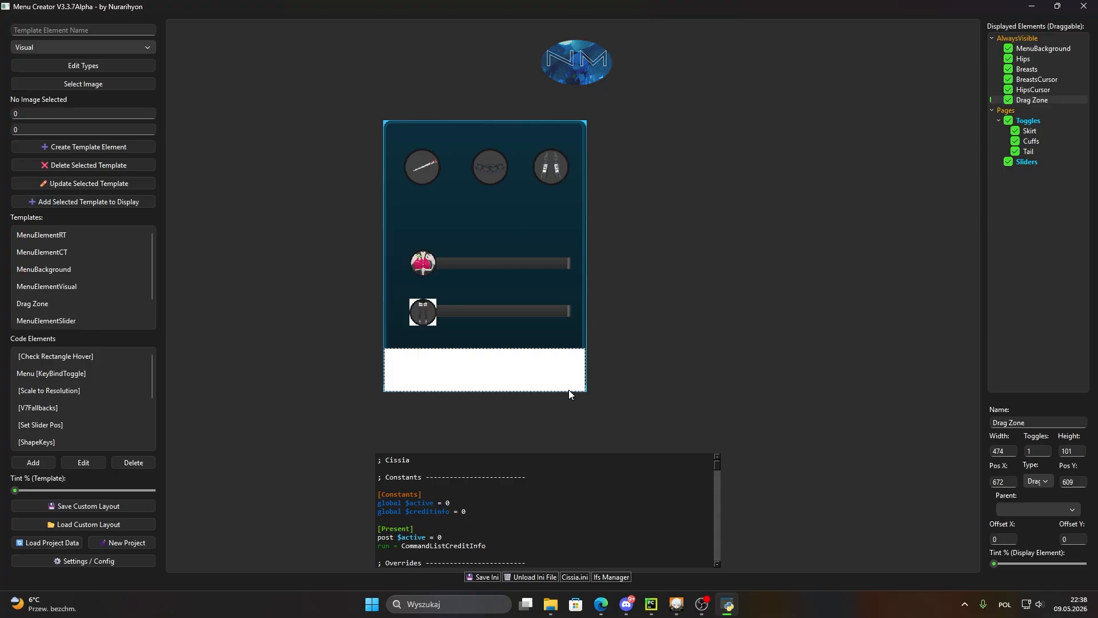
pyautogui.click(752, 428)
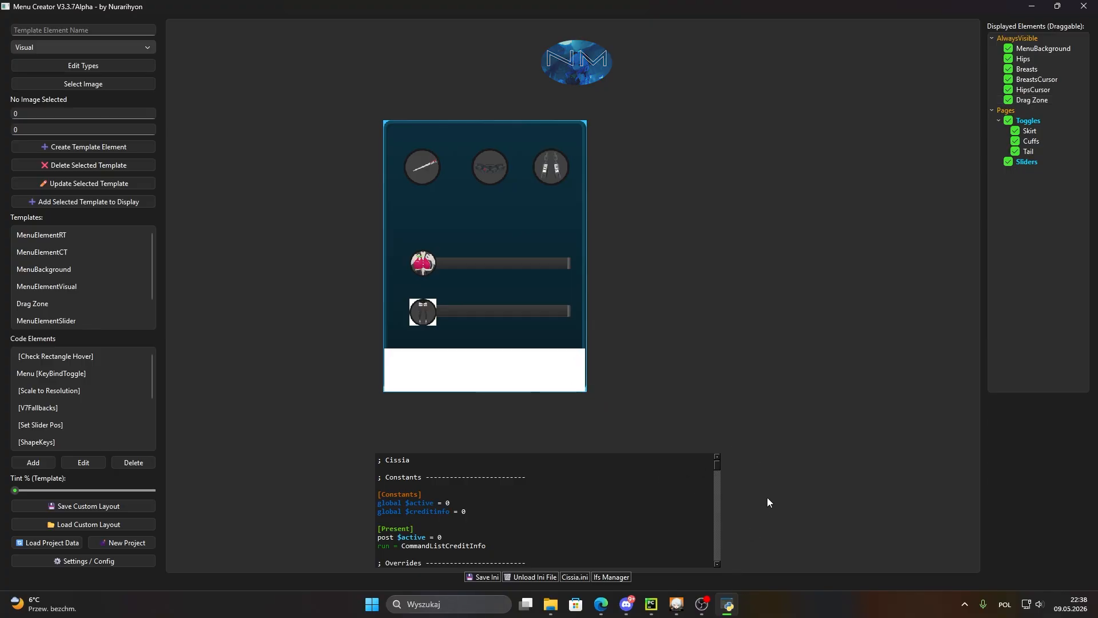